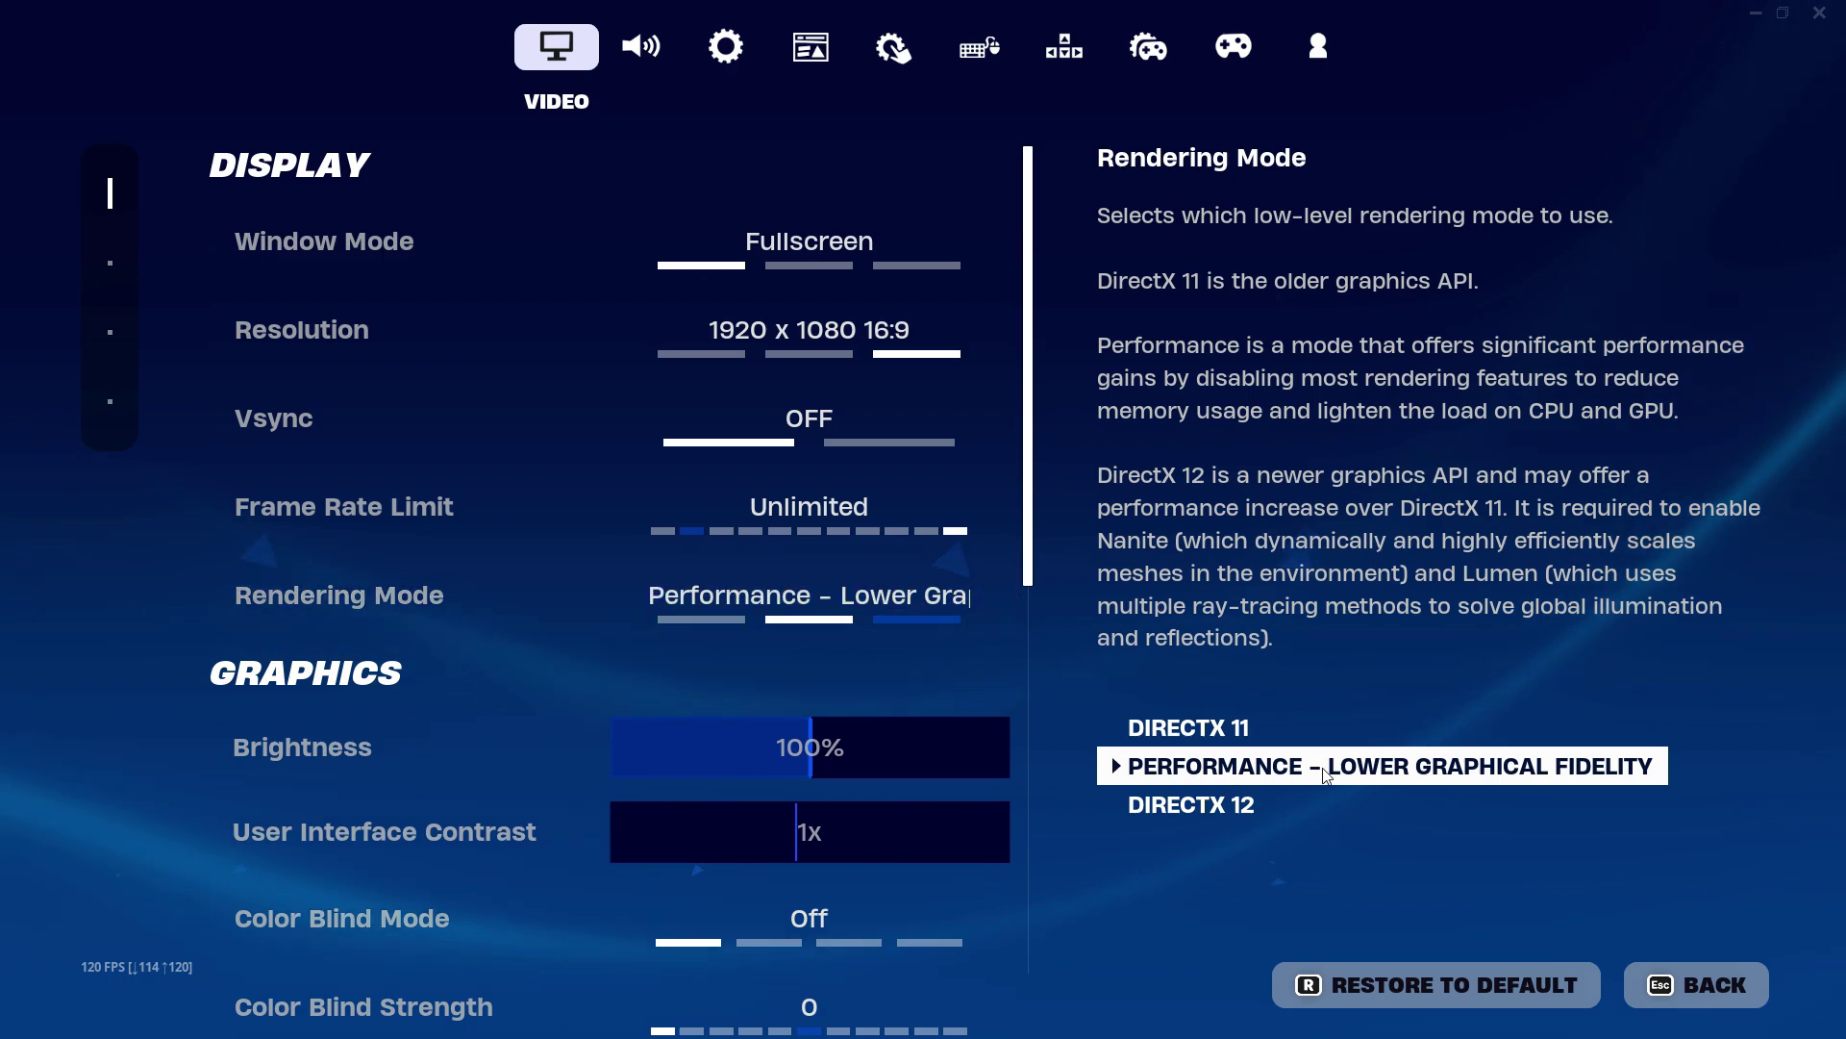
Review the display, graphics and performance-mode quality settings in Fortnite's video settings.
left_click_drag(1032, 574, 1025, 760)
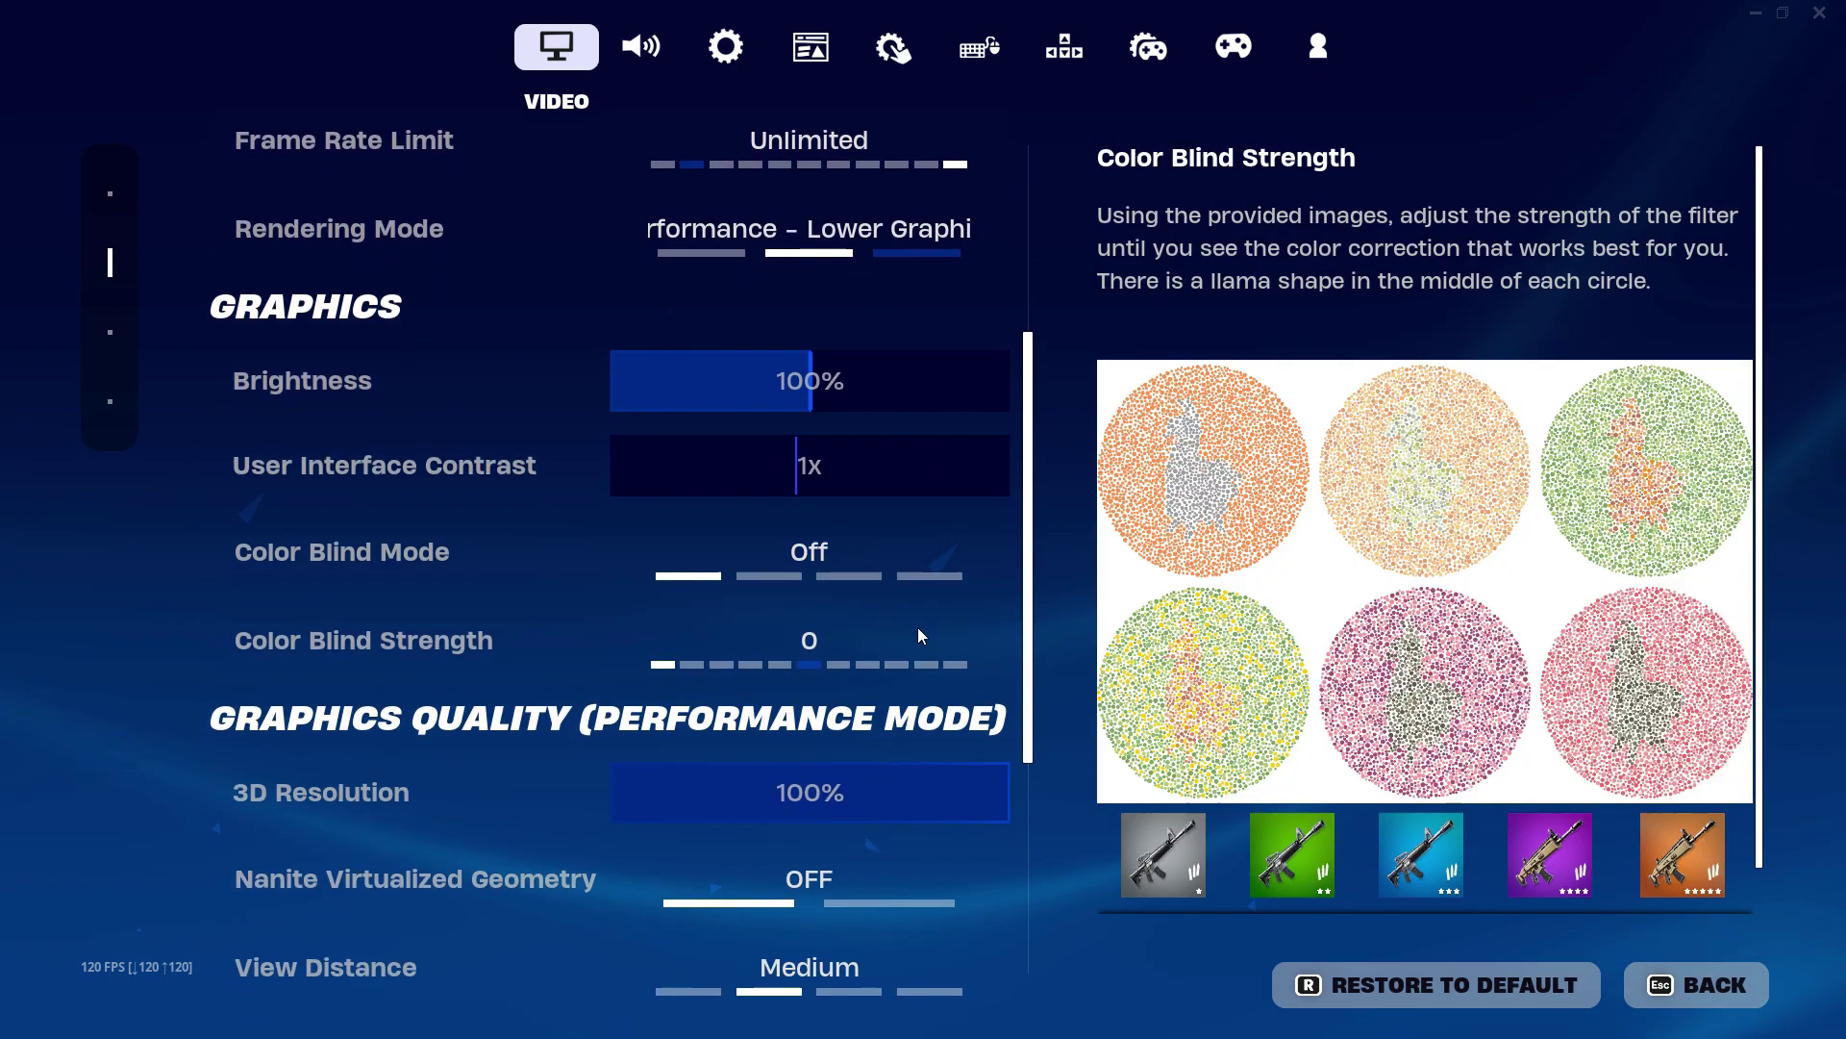
scroll(1008, 600, "down", 5)
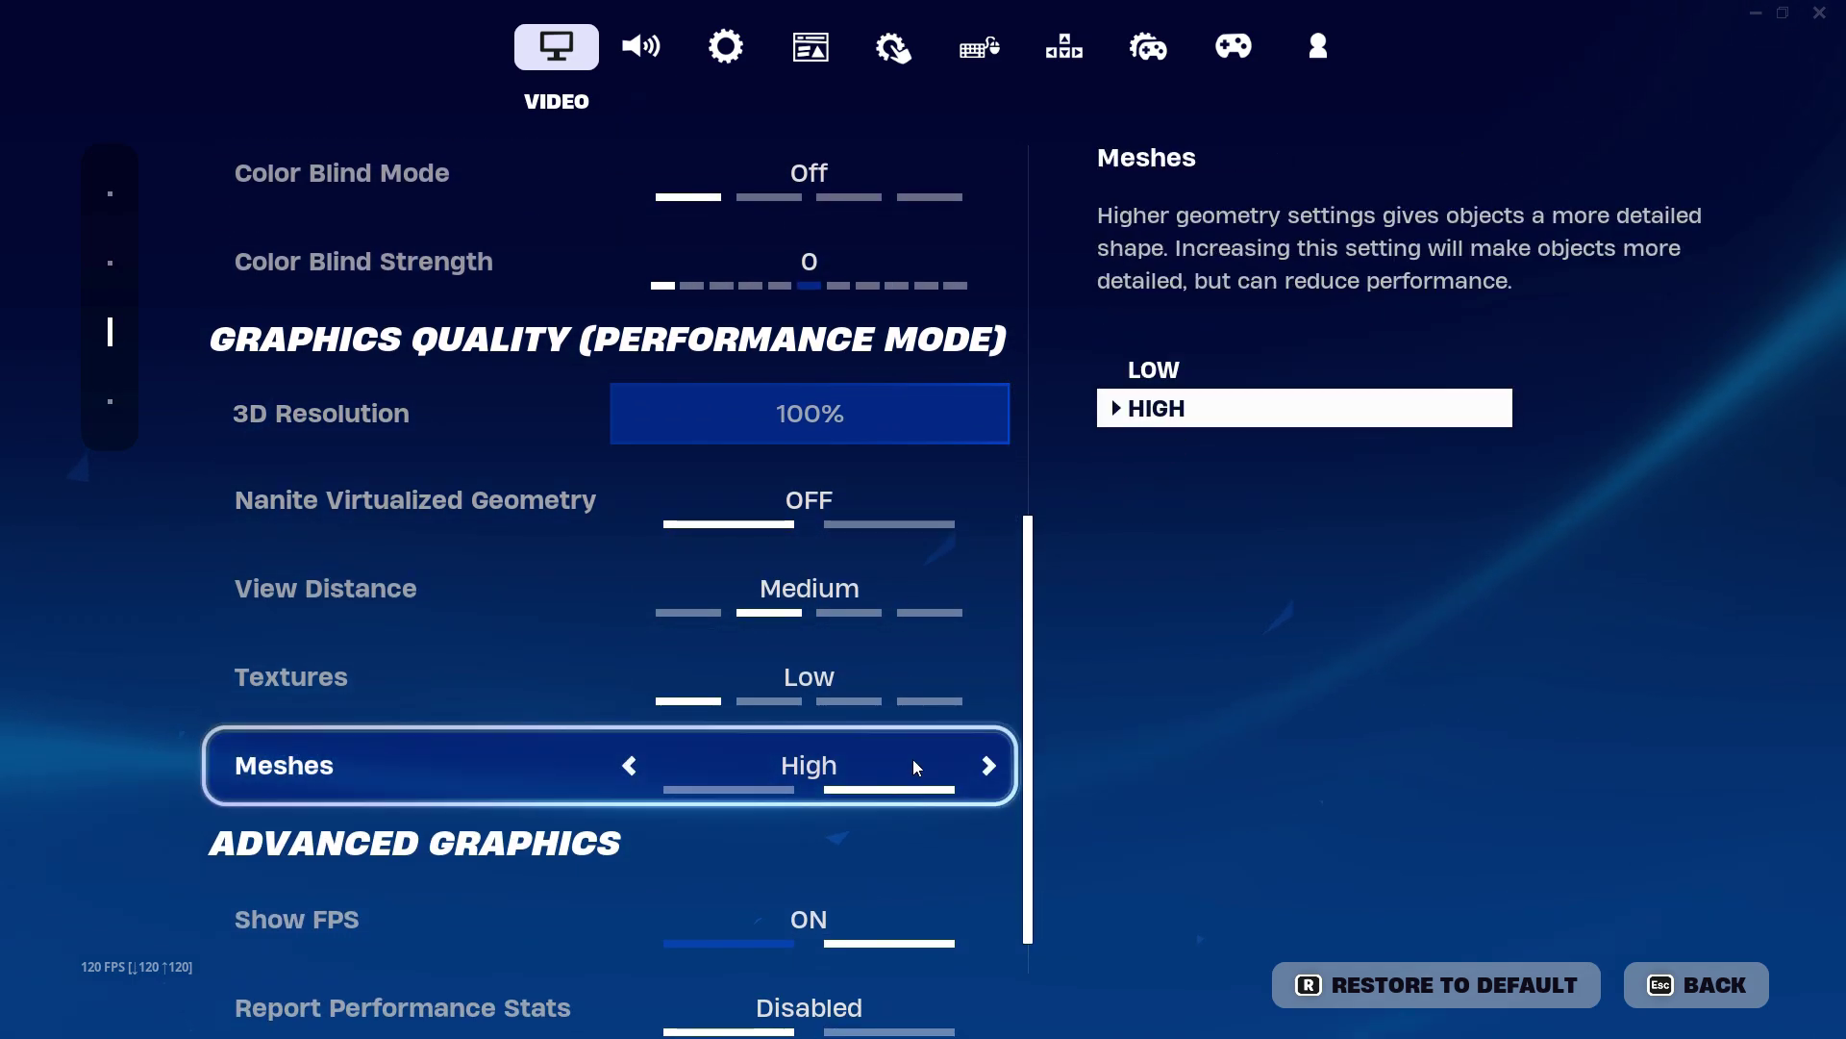
scroll(1034, 791, "down", 1)
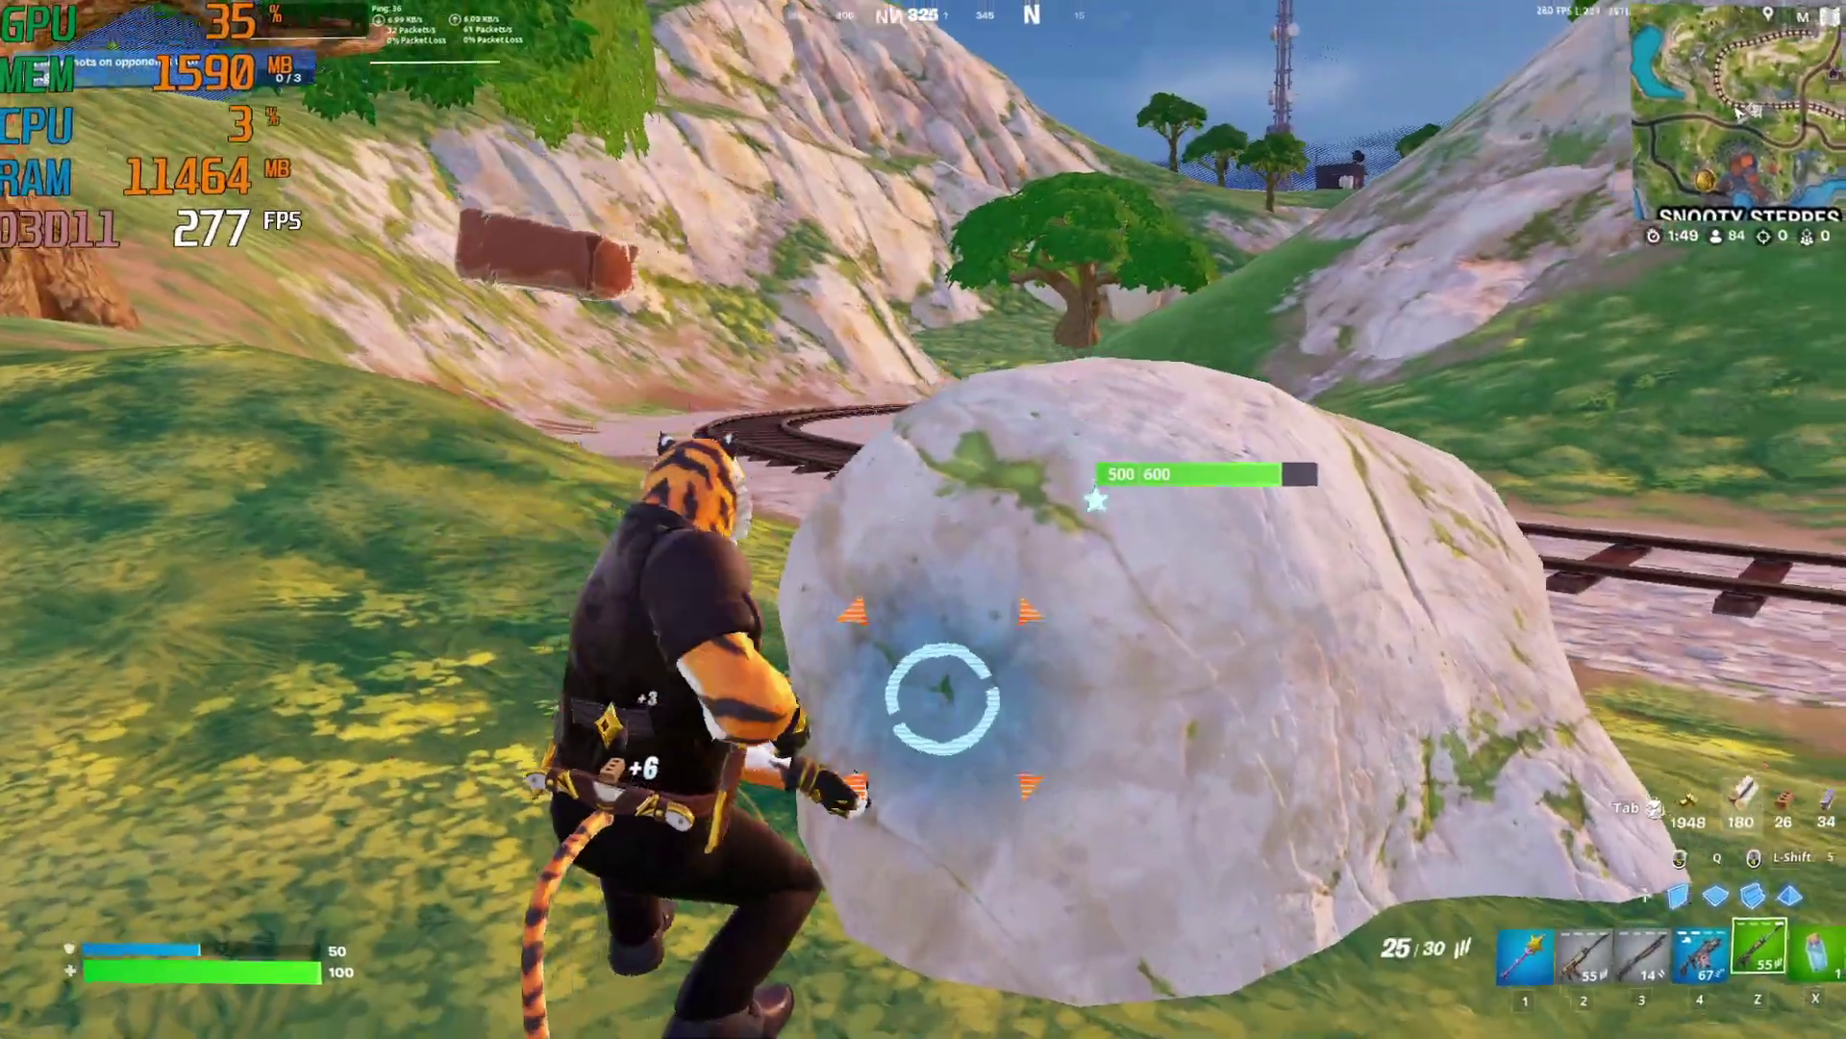
left_click(924, 520)
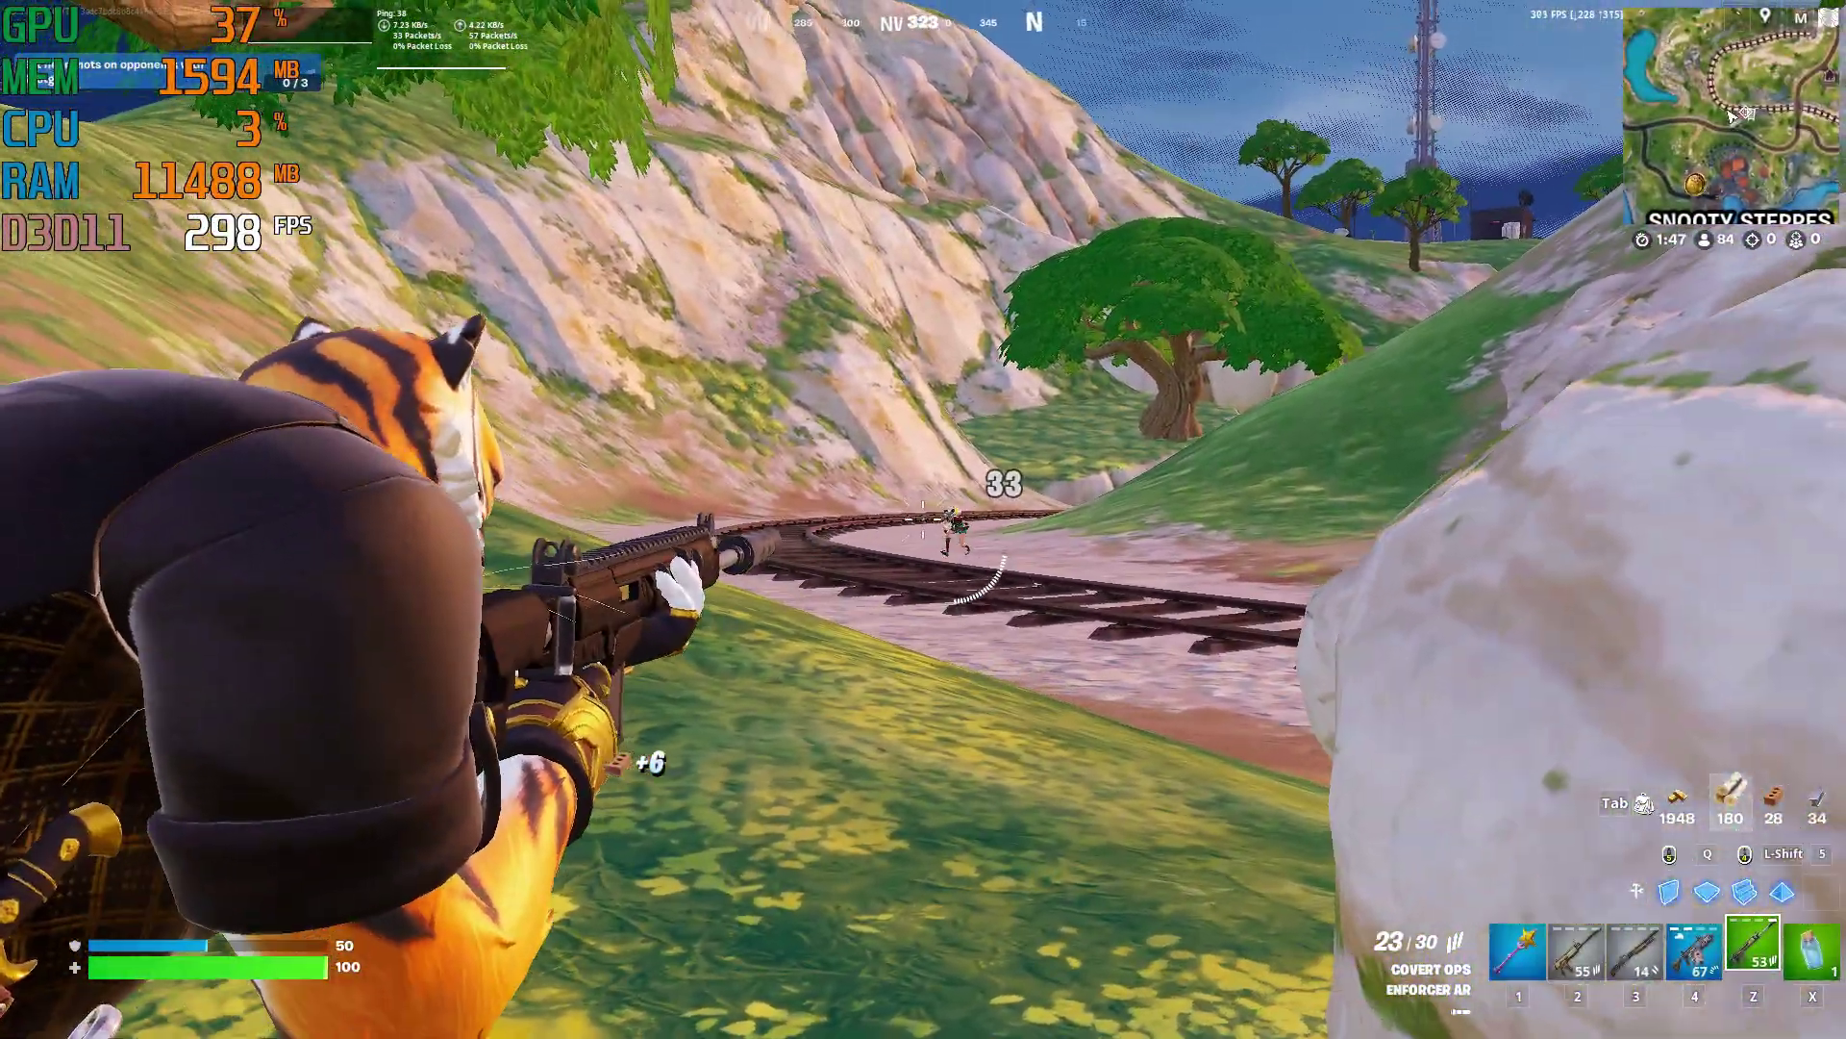
left_click(923, 519)
left_click(924, 519)
left_click(924, 520)
left_click(923, 520)
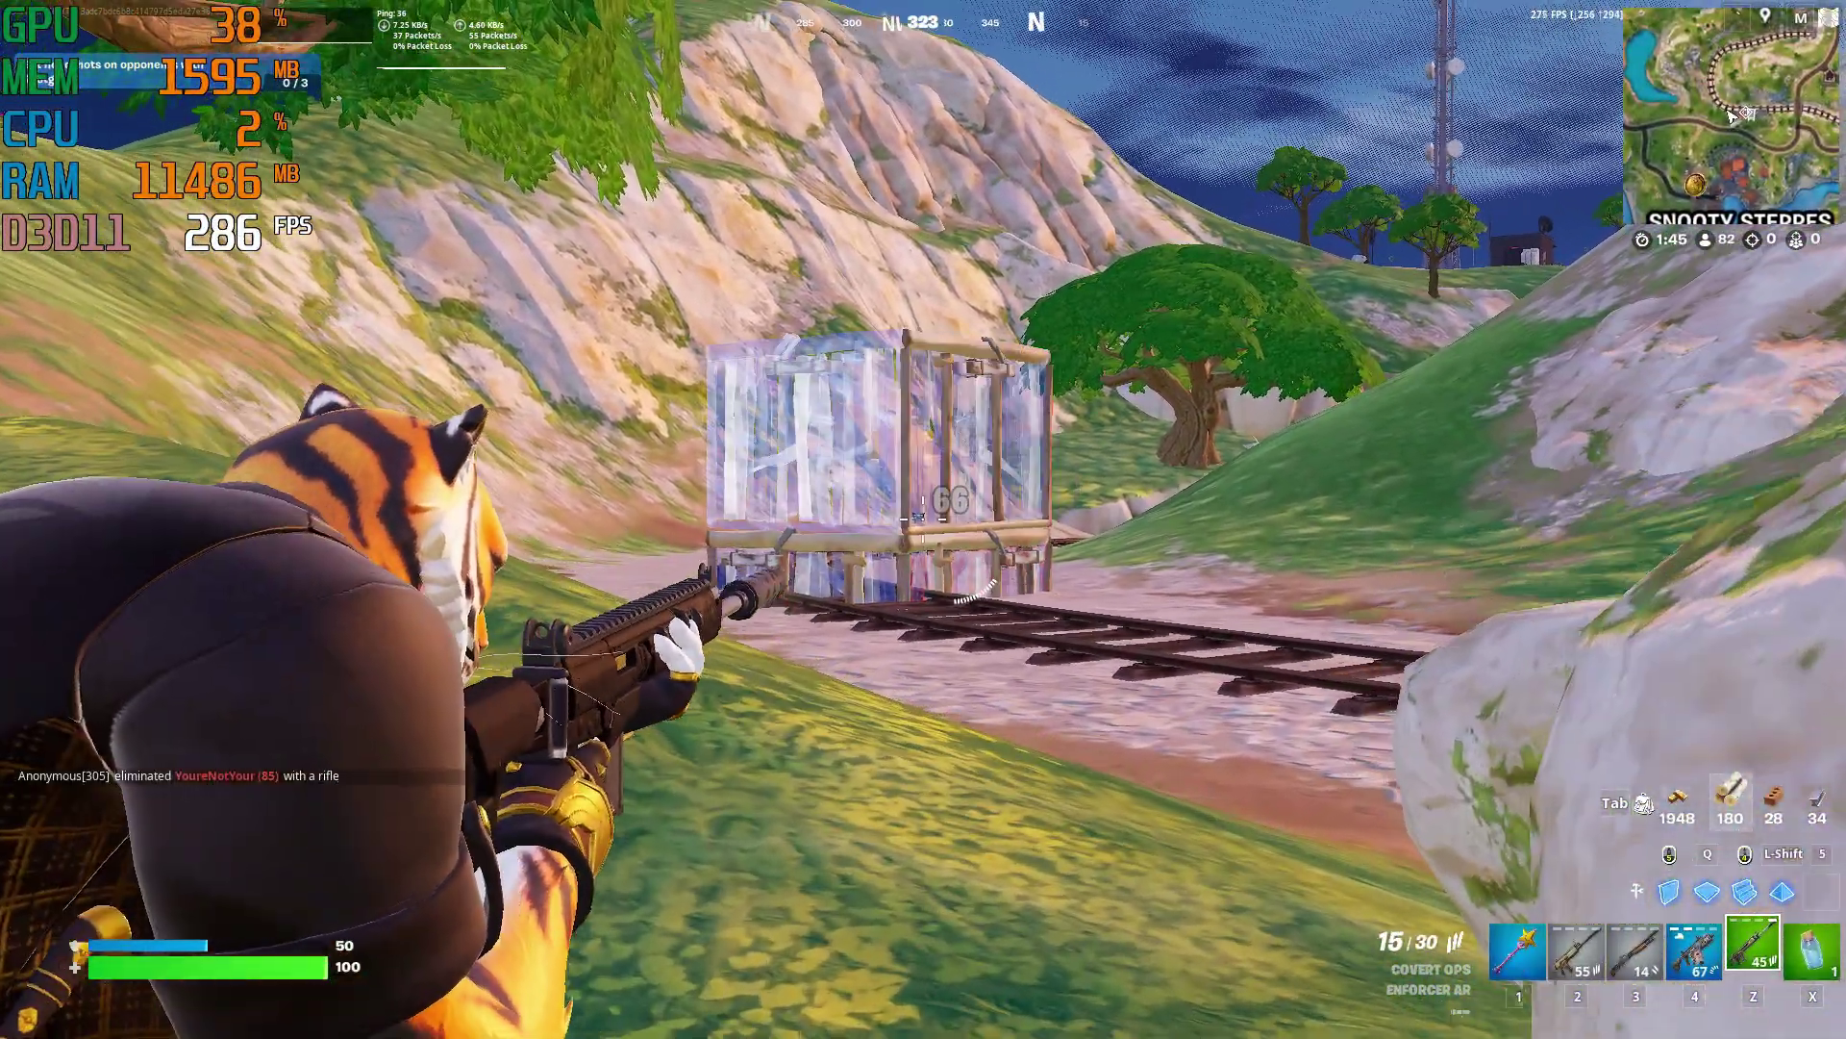
left_click(923, 519)
left_click(923, 519)
key("4")
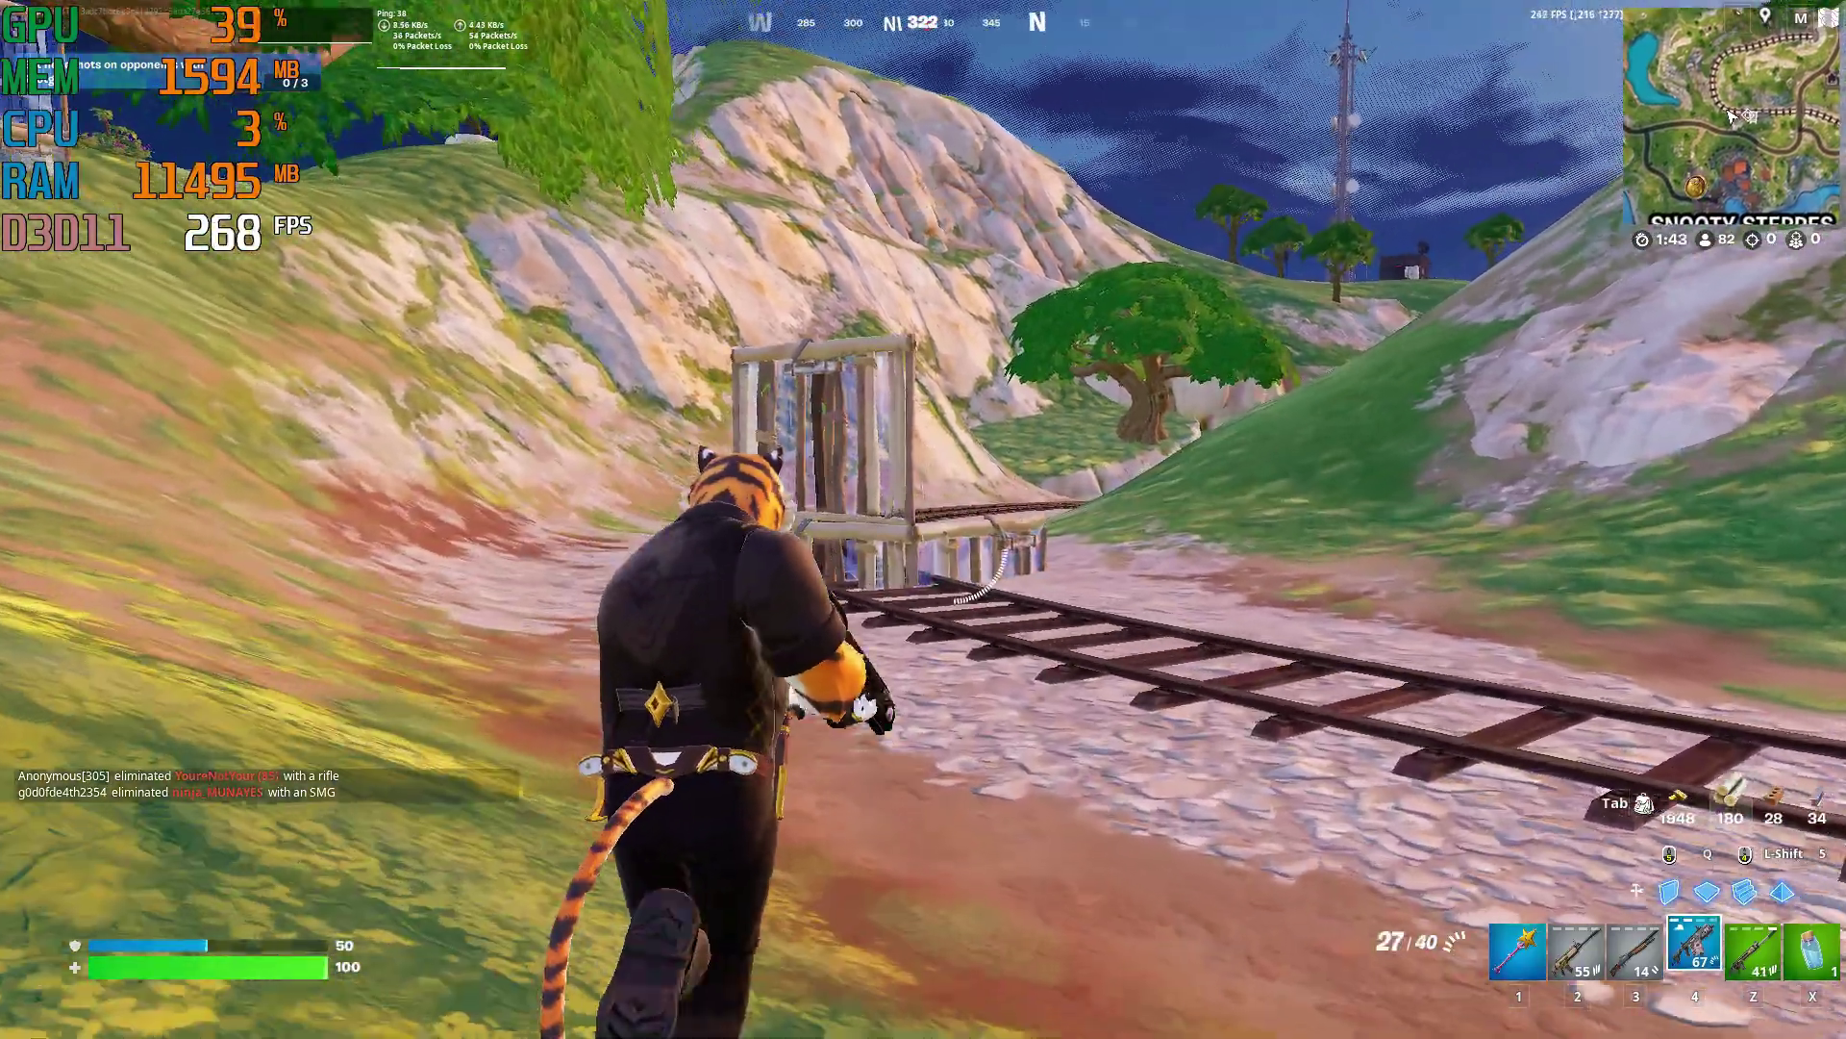
right_click(923, 520)
left_click(923, 519)
left_click(923, 520)
left_click(923, 520)
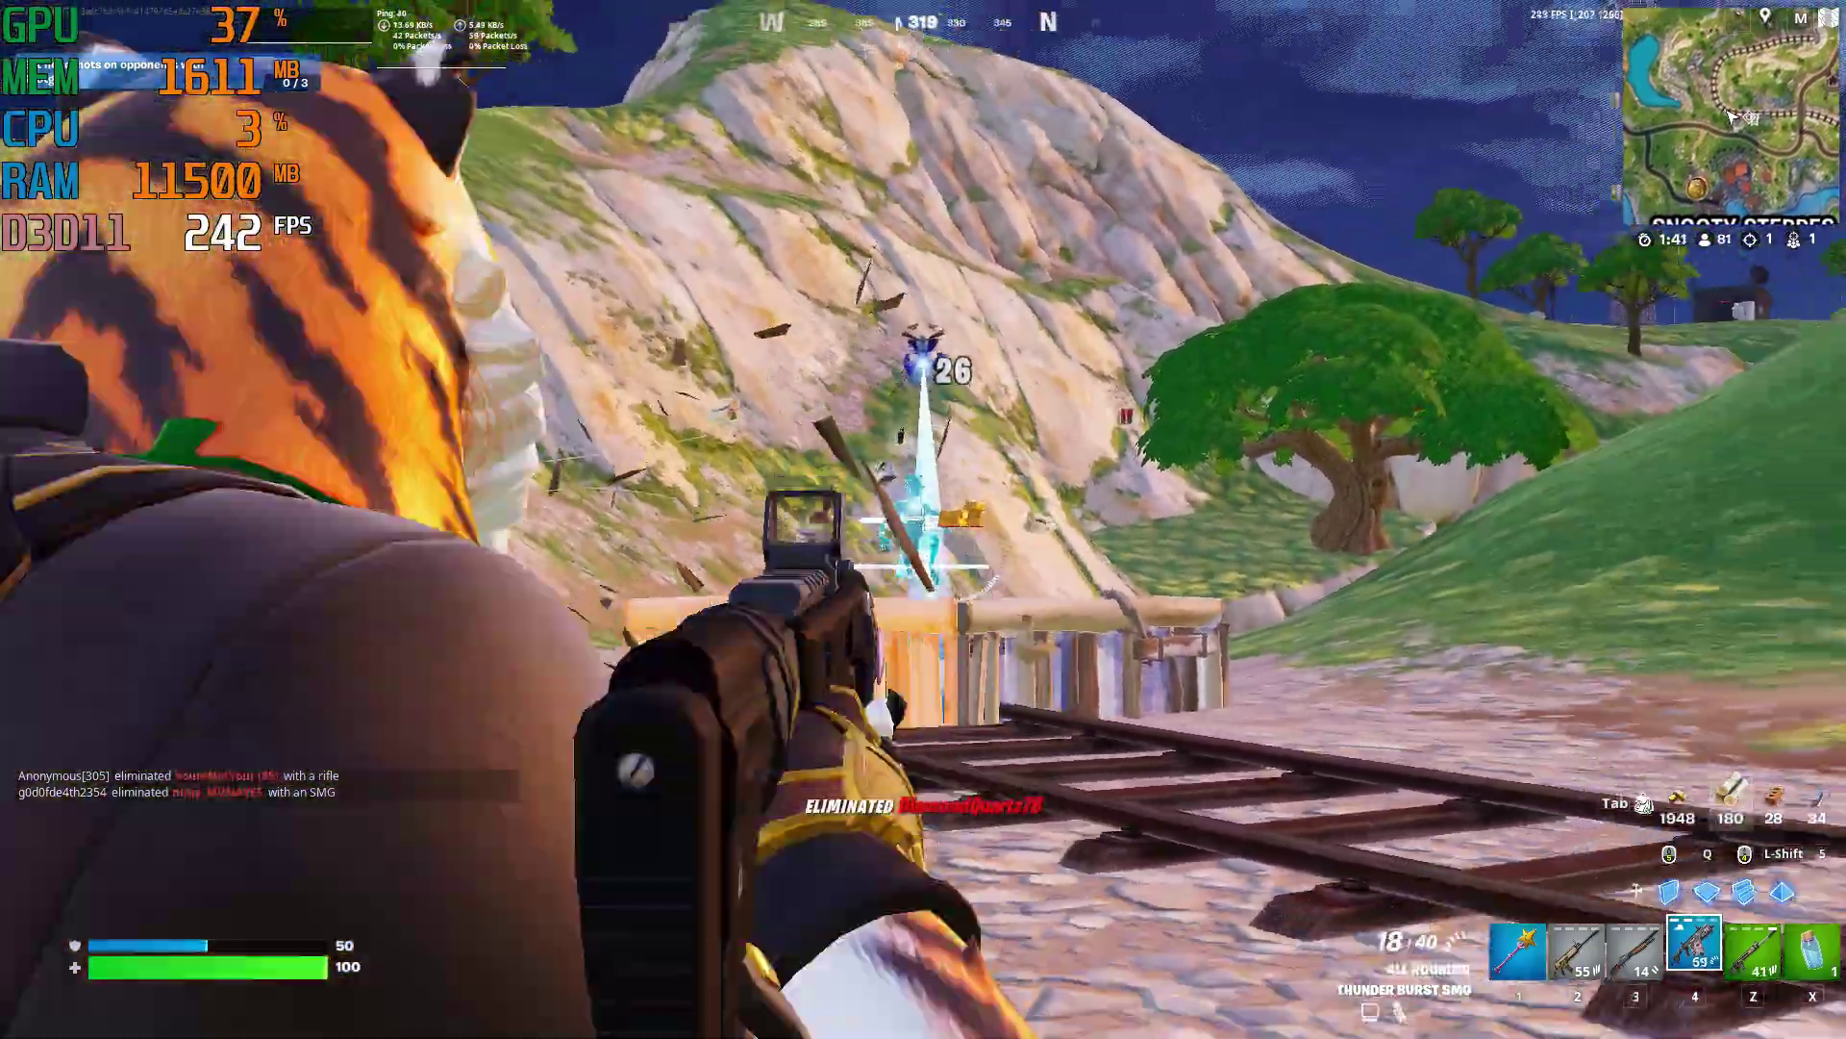
key("Tab")
right_click(1731, 866)
key("Tab")
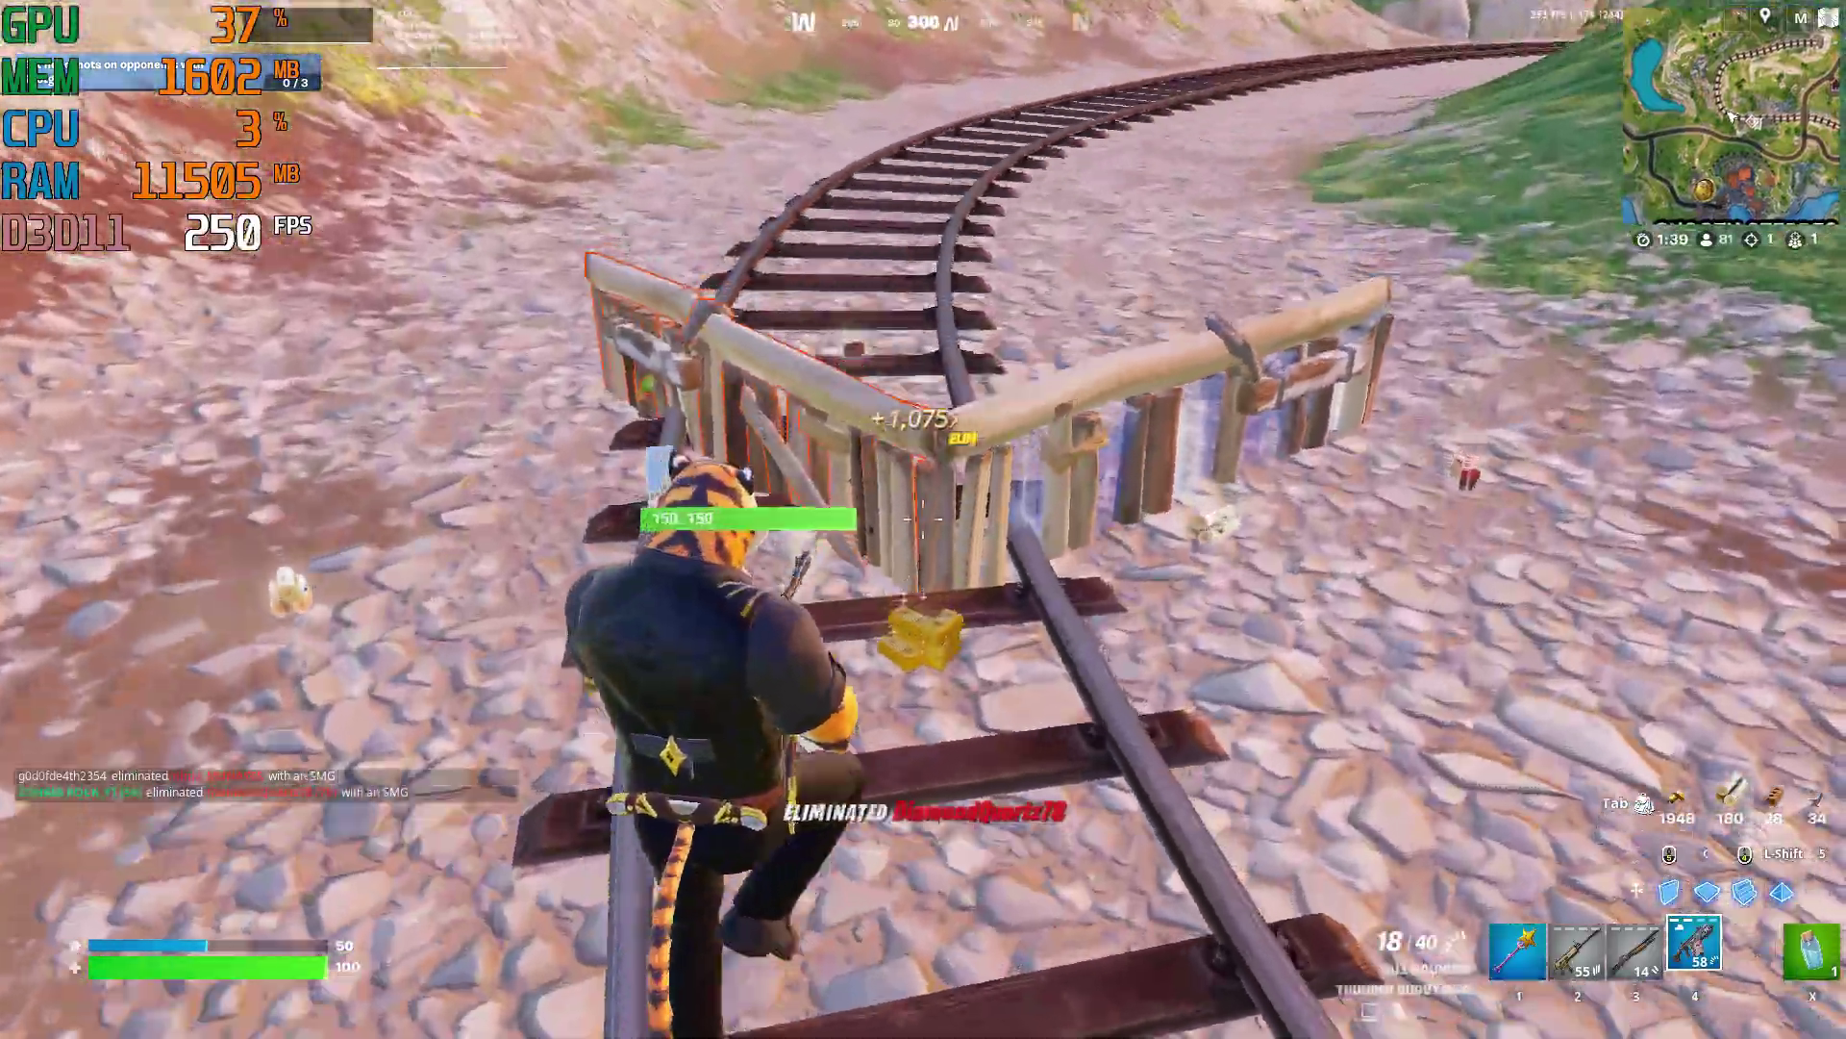
key("3")
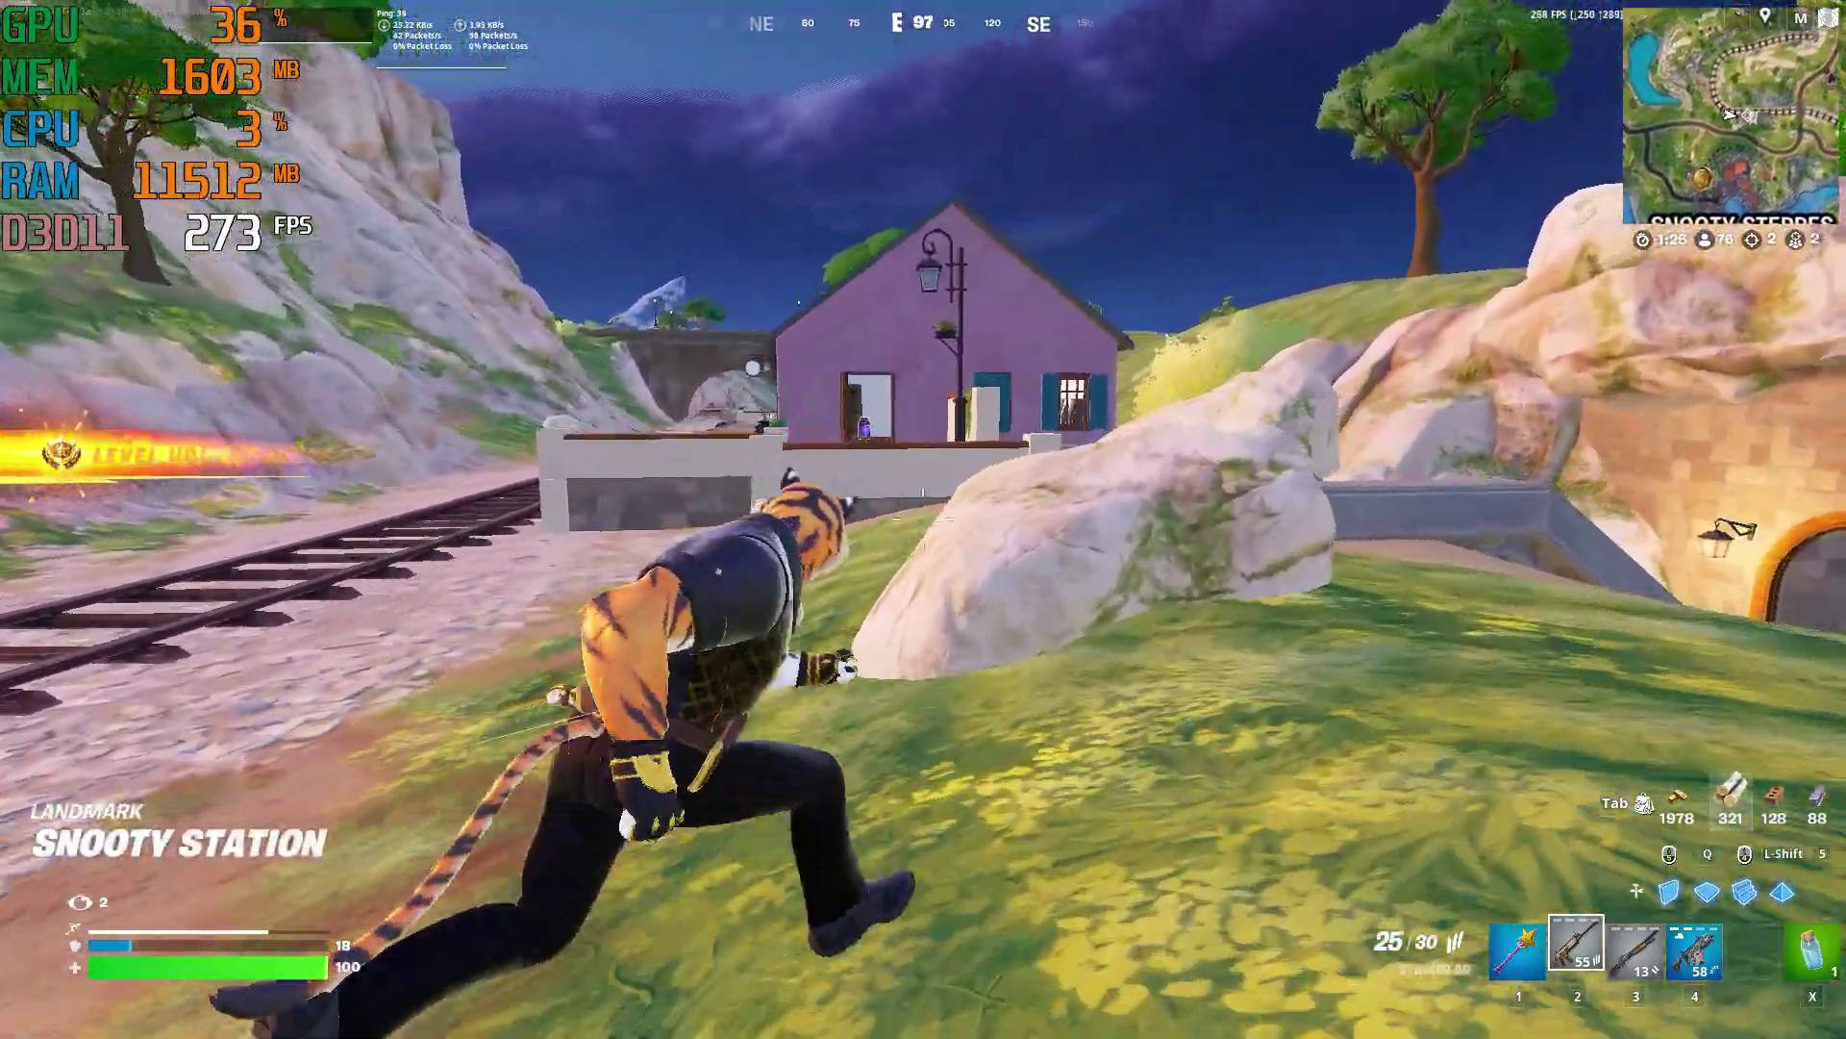
key("x")
left_click(922, 519)
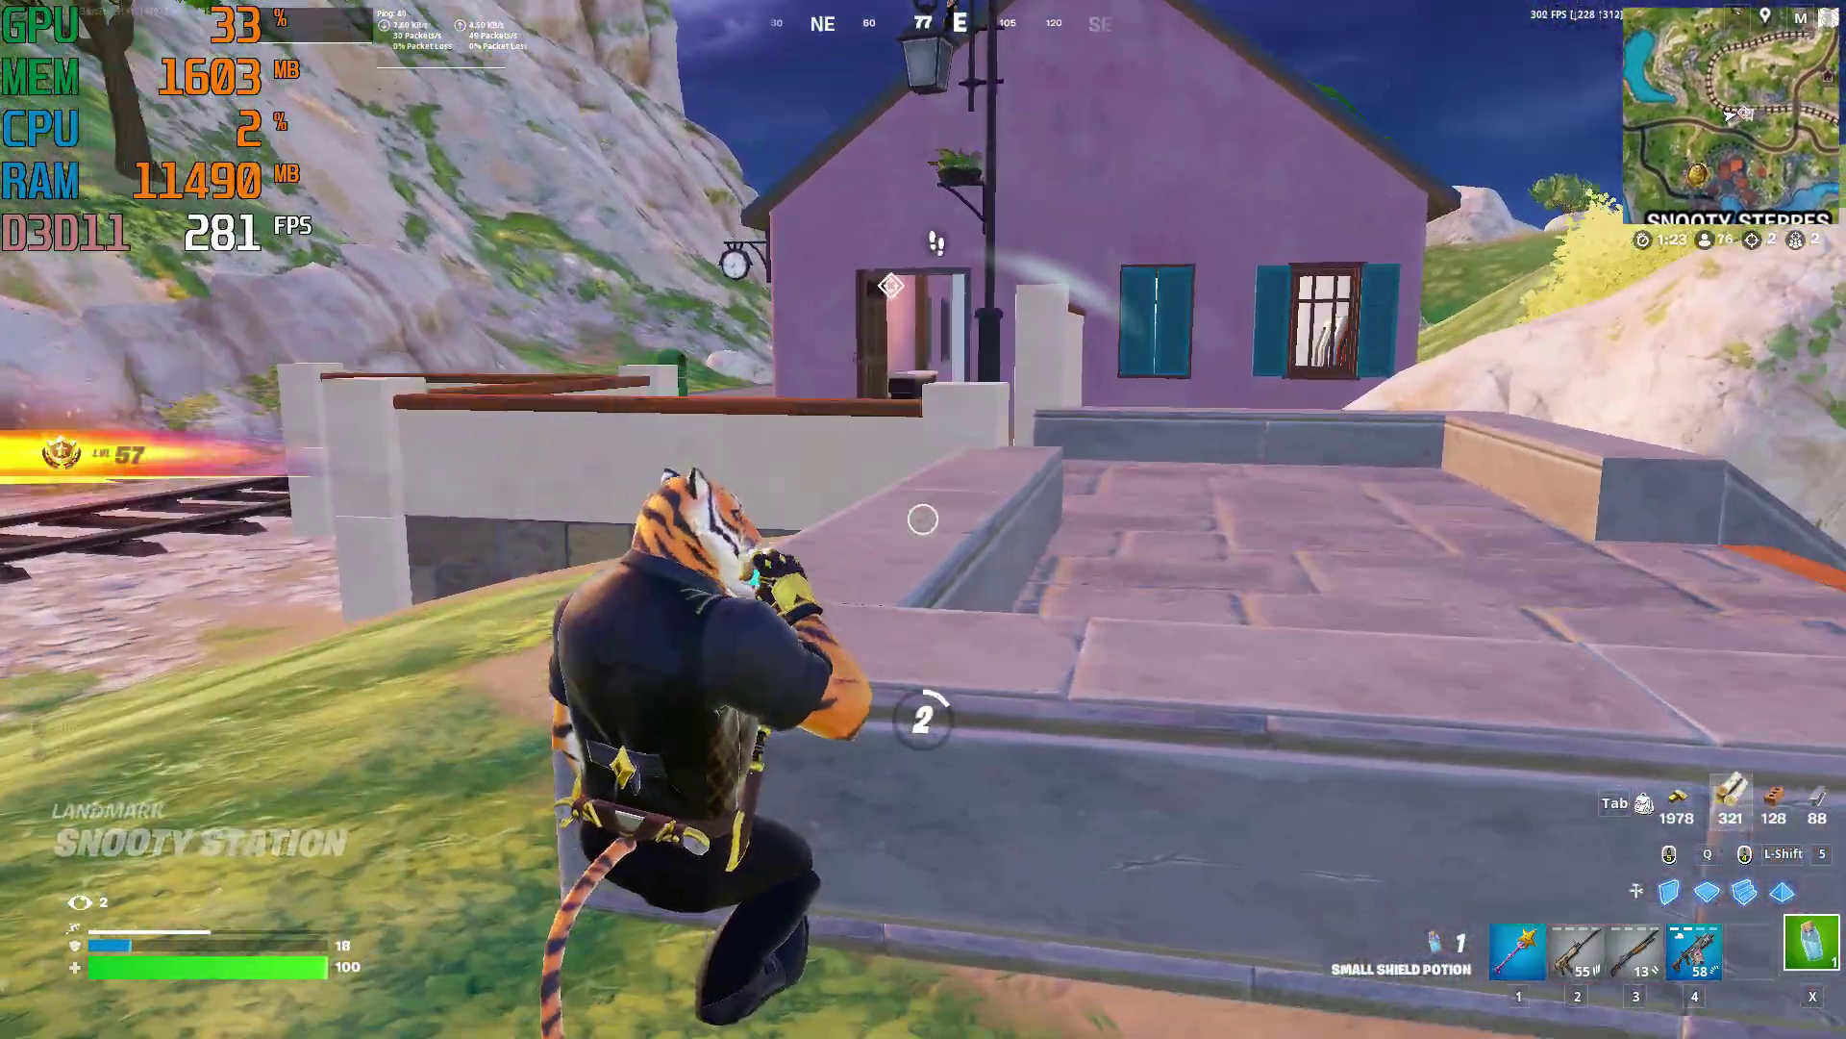
key("q")
left_click(924, 519)
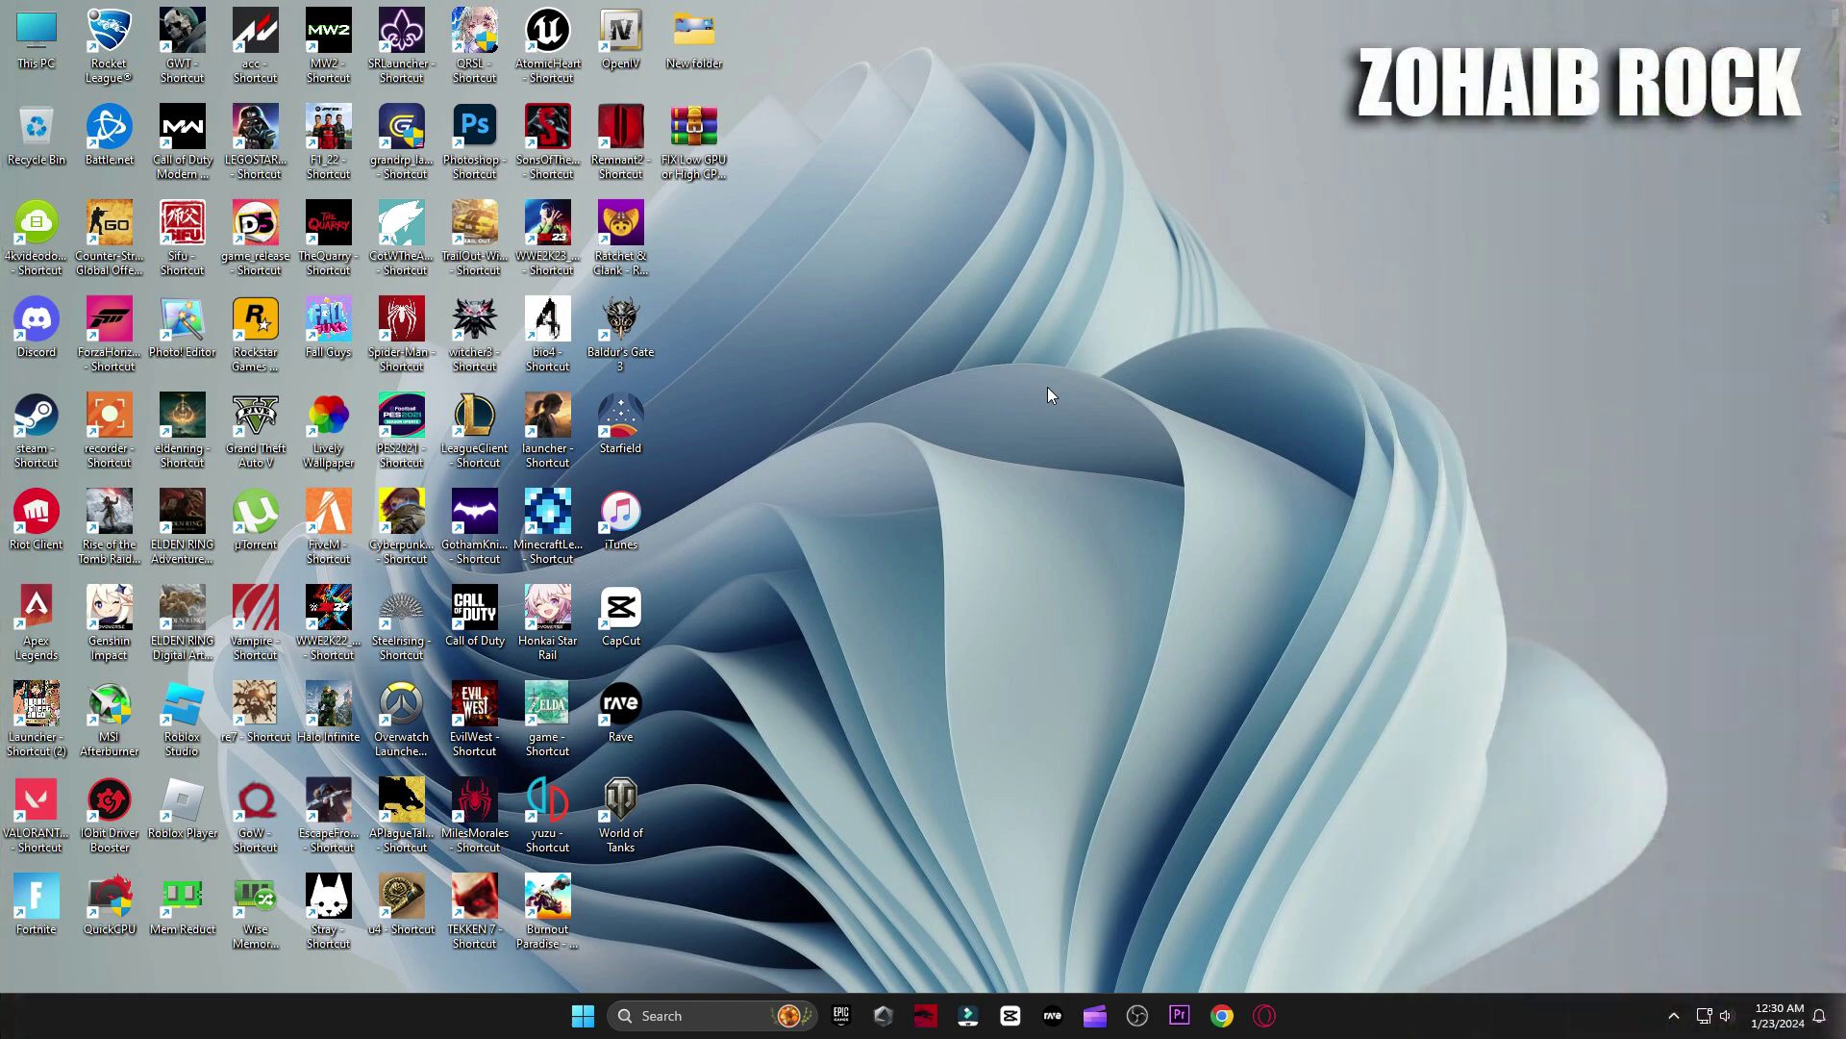
Open Device Manager in Computer Management and search automatically for drivers for the NVIDIA GeForce RTX 3070 display adapter.
right_click(19, 42)
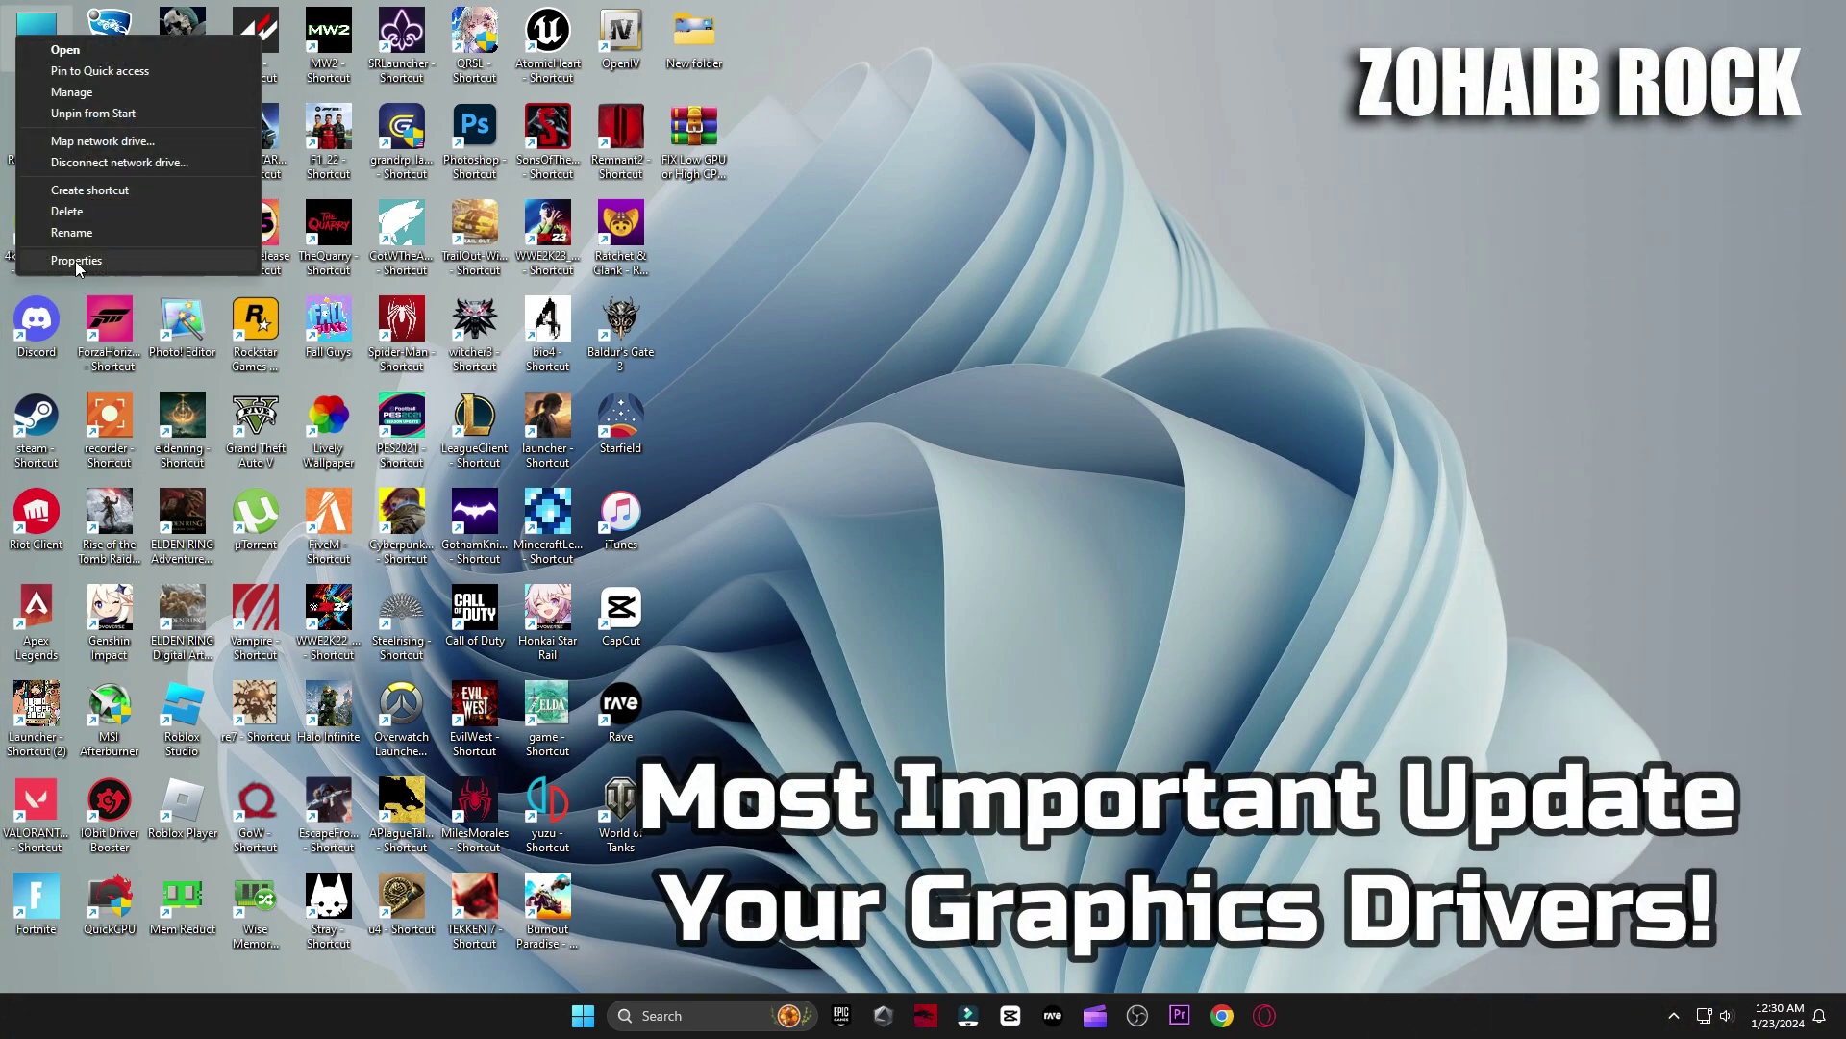
left_click(113, 91)
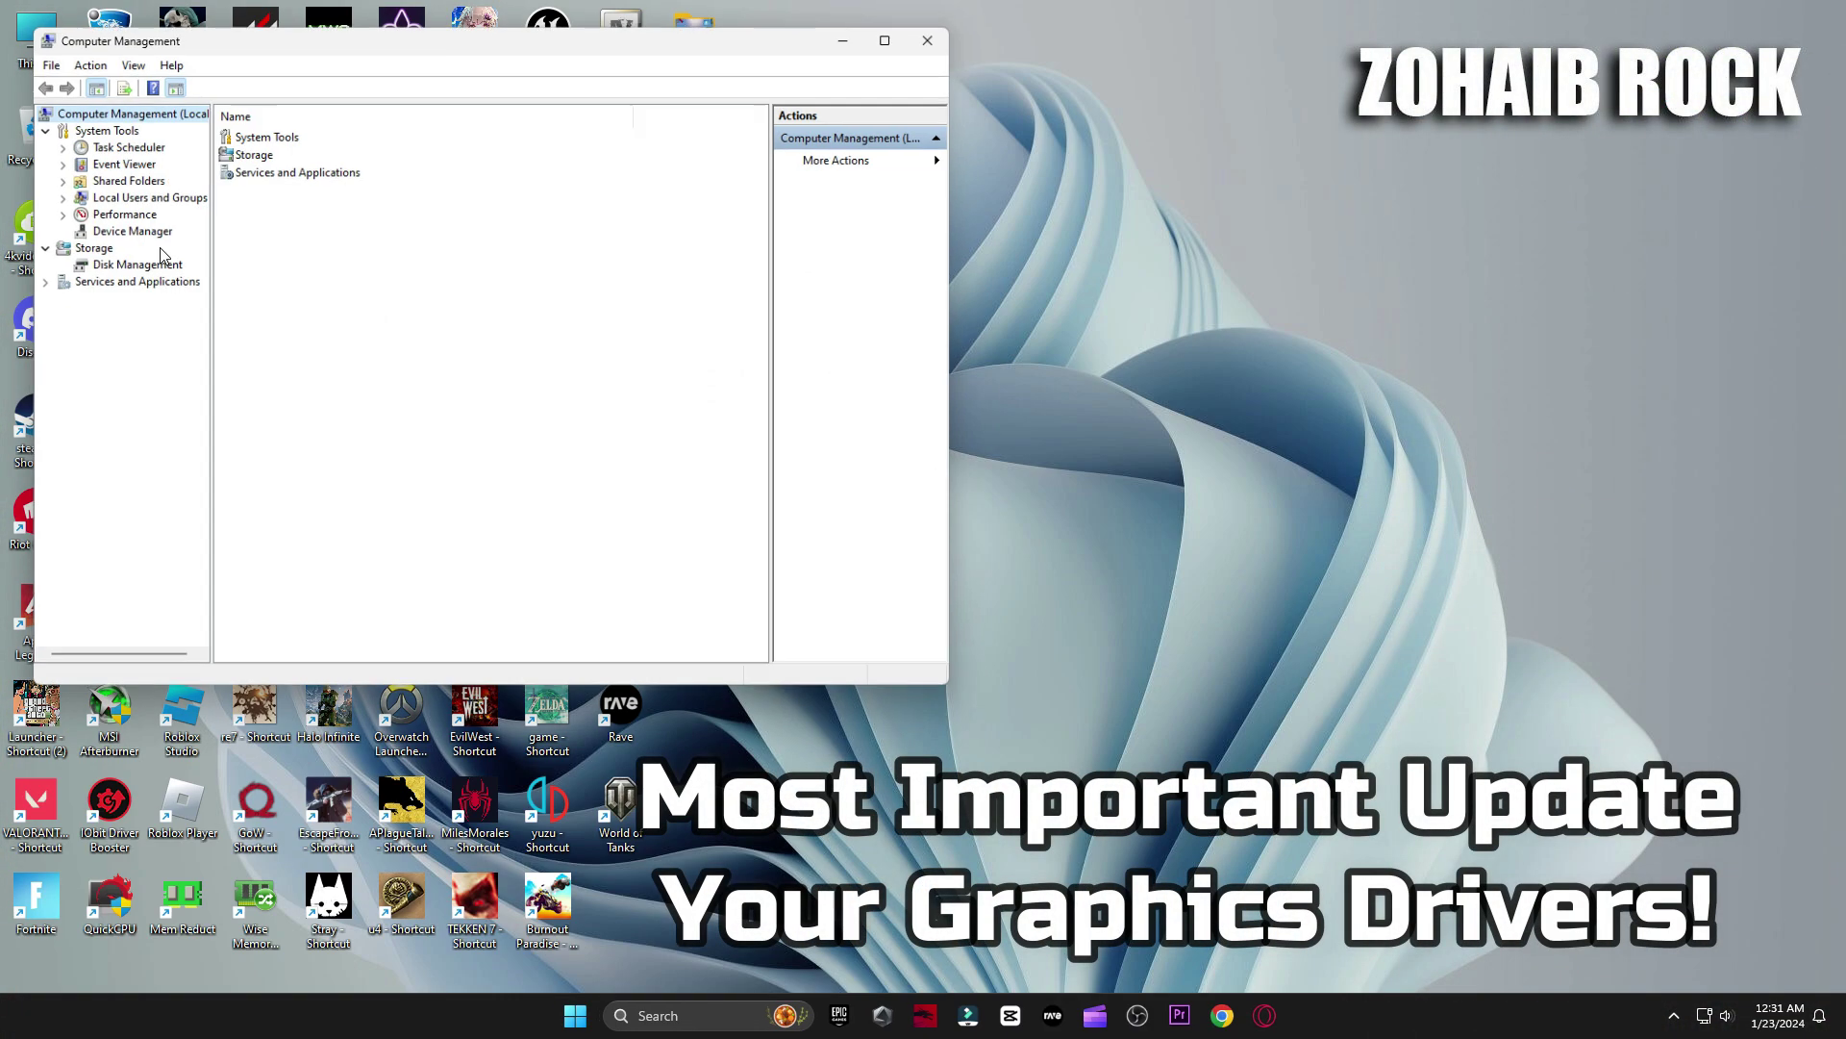
left_click(122, 229)
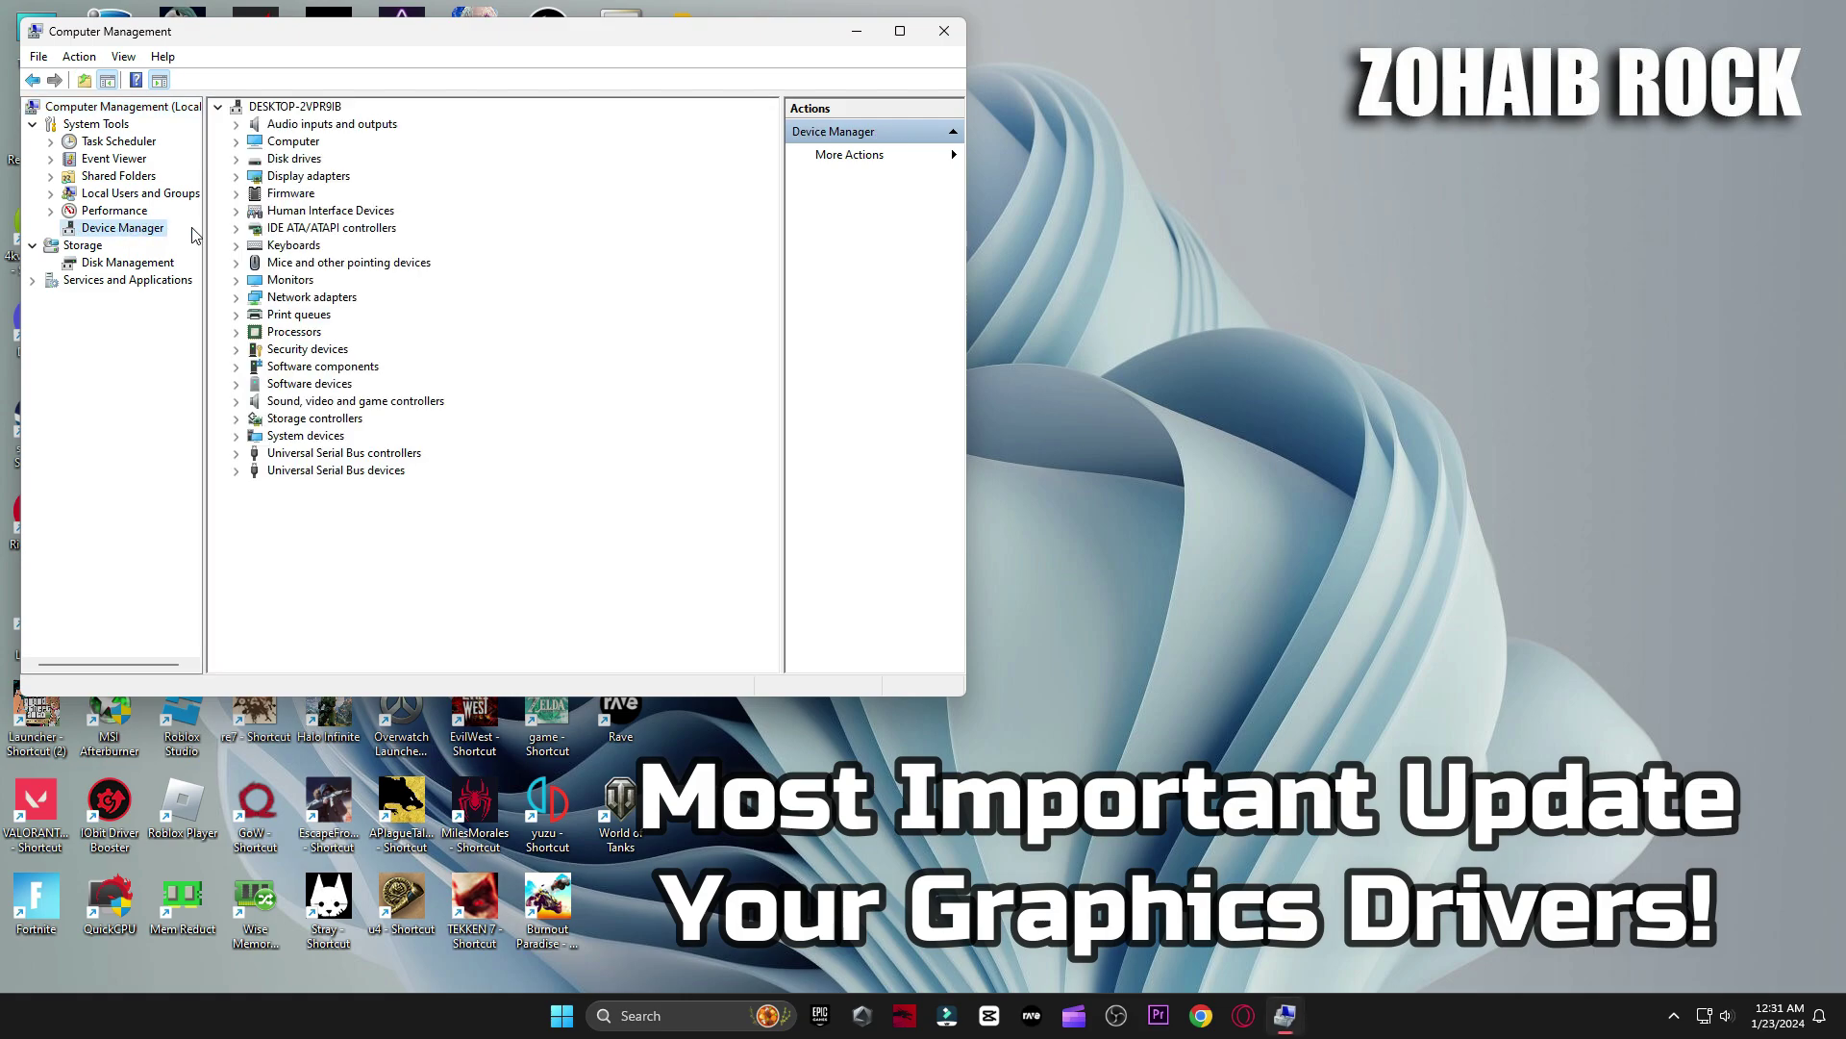
left_click(236, 177)
left_click(376, 207)
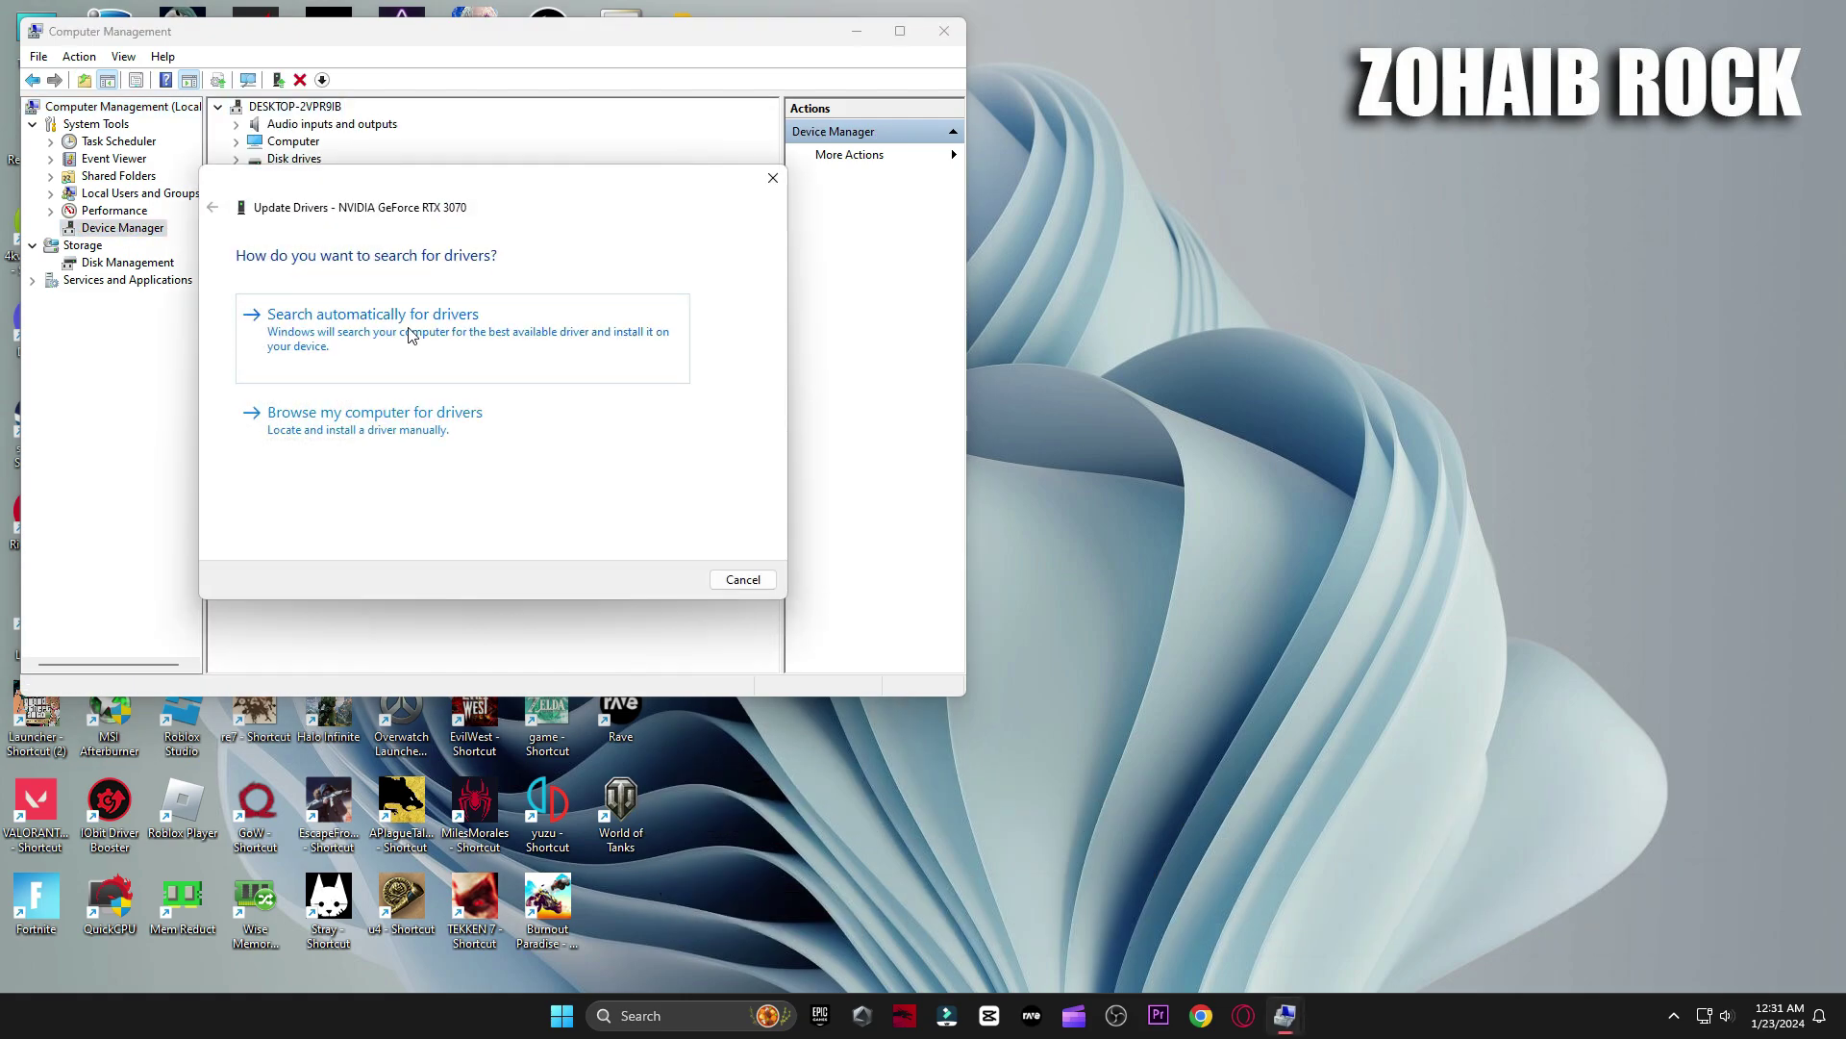
left_click(413, 322)
Check for graphics driver updates in GeForce Experience, then close it and the Update Drivers dialog.
left_click(703, 1021)
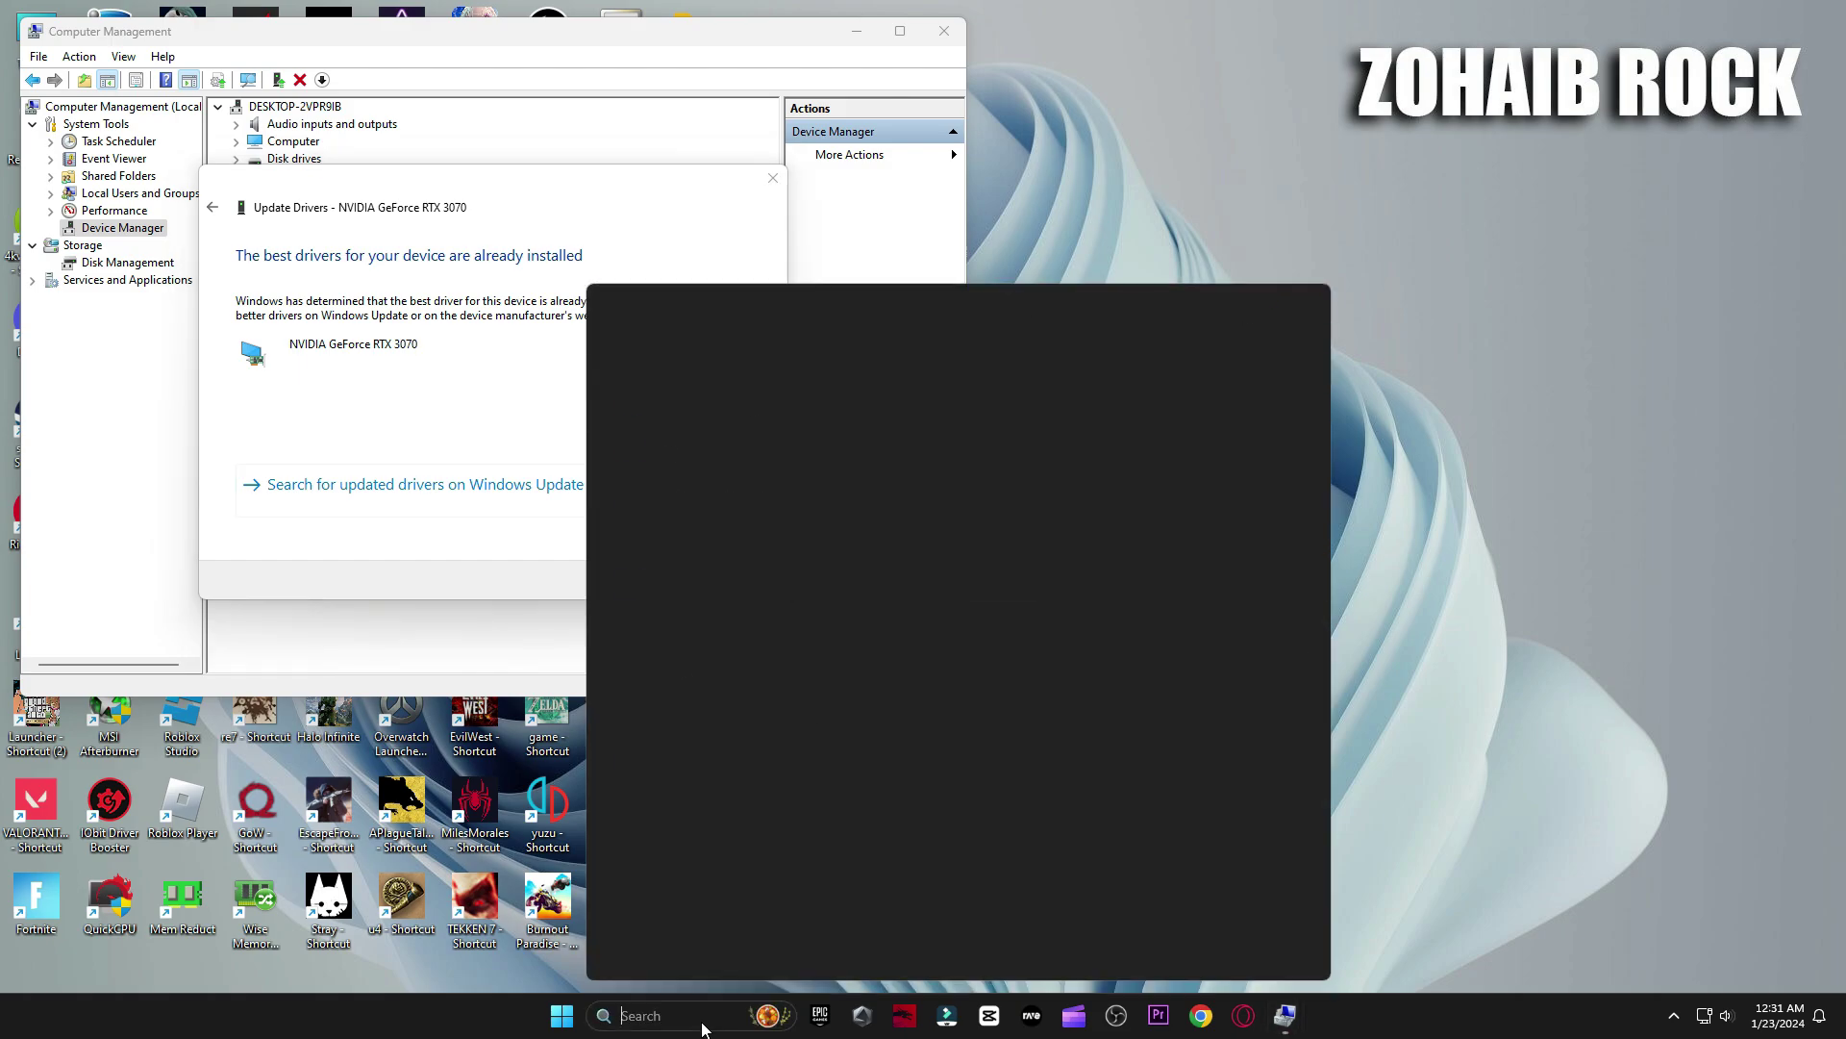
type("gef")
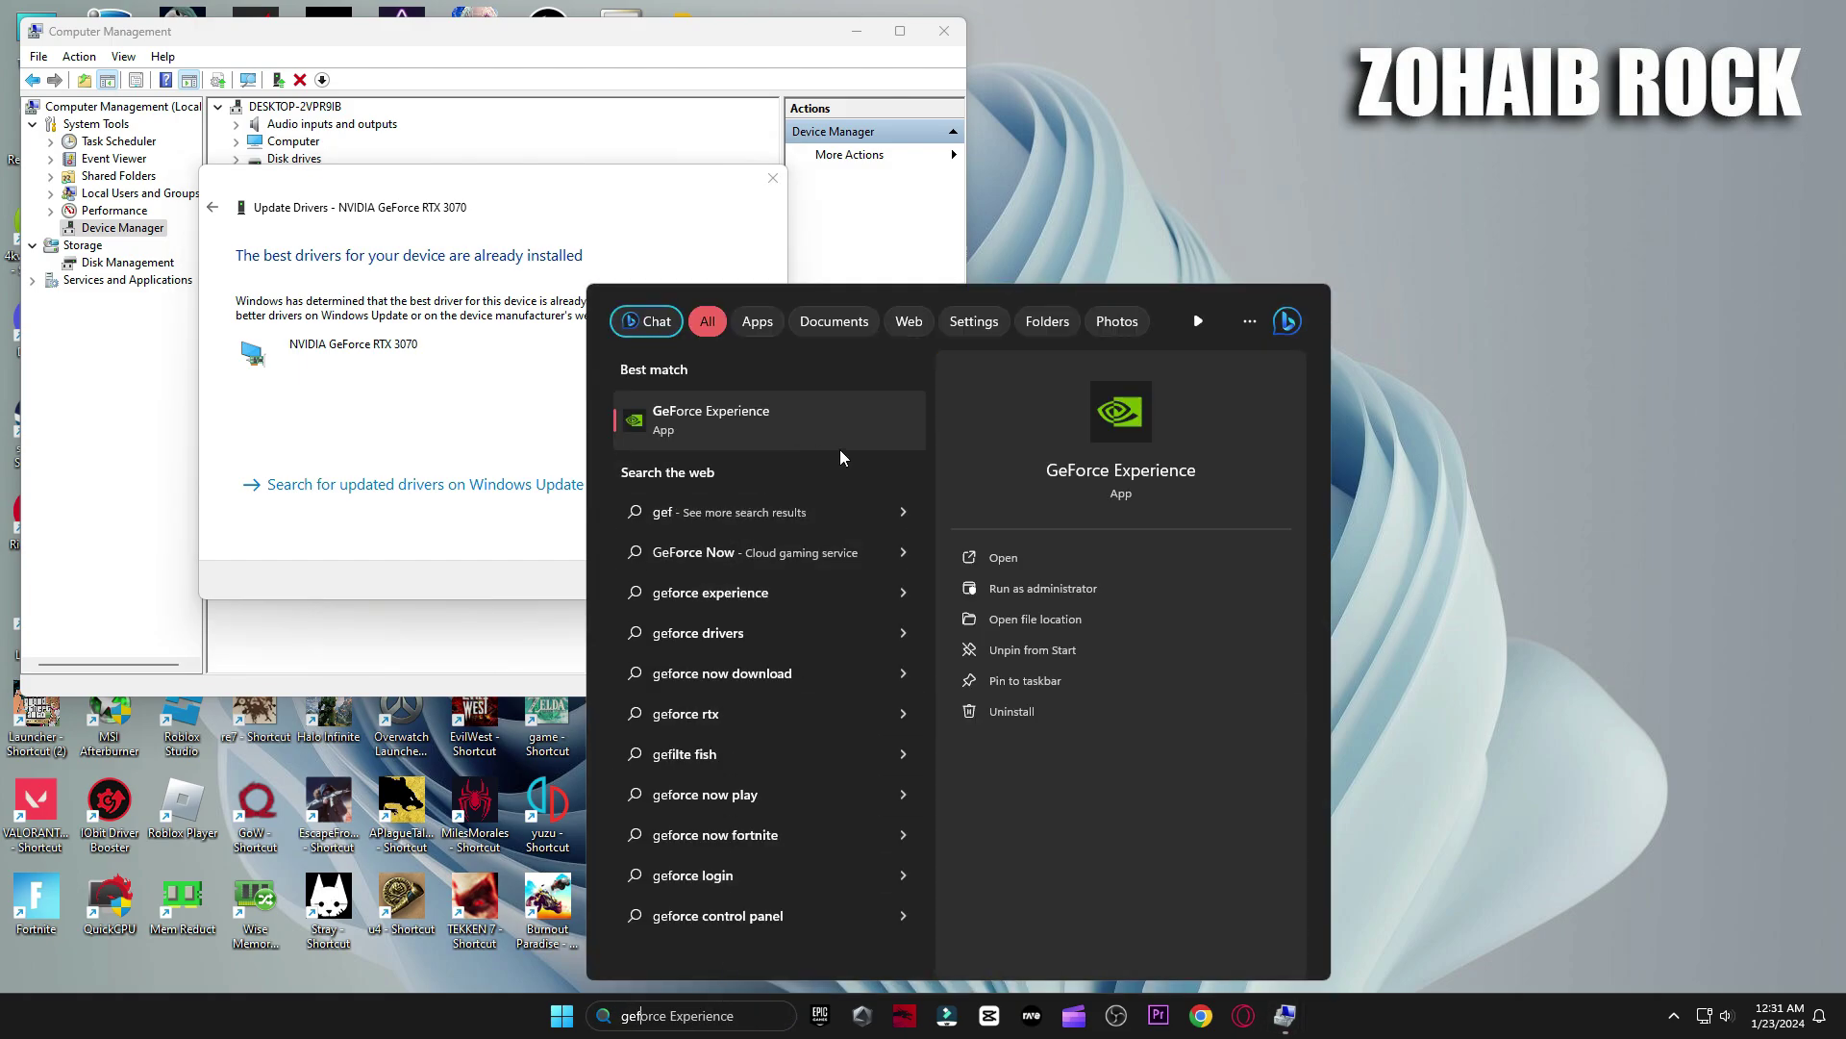
left_click(804, 431)
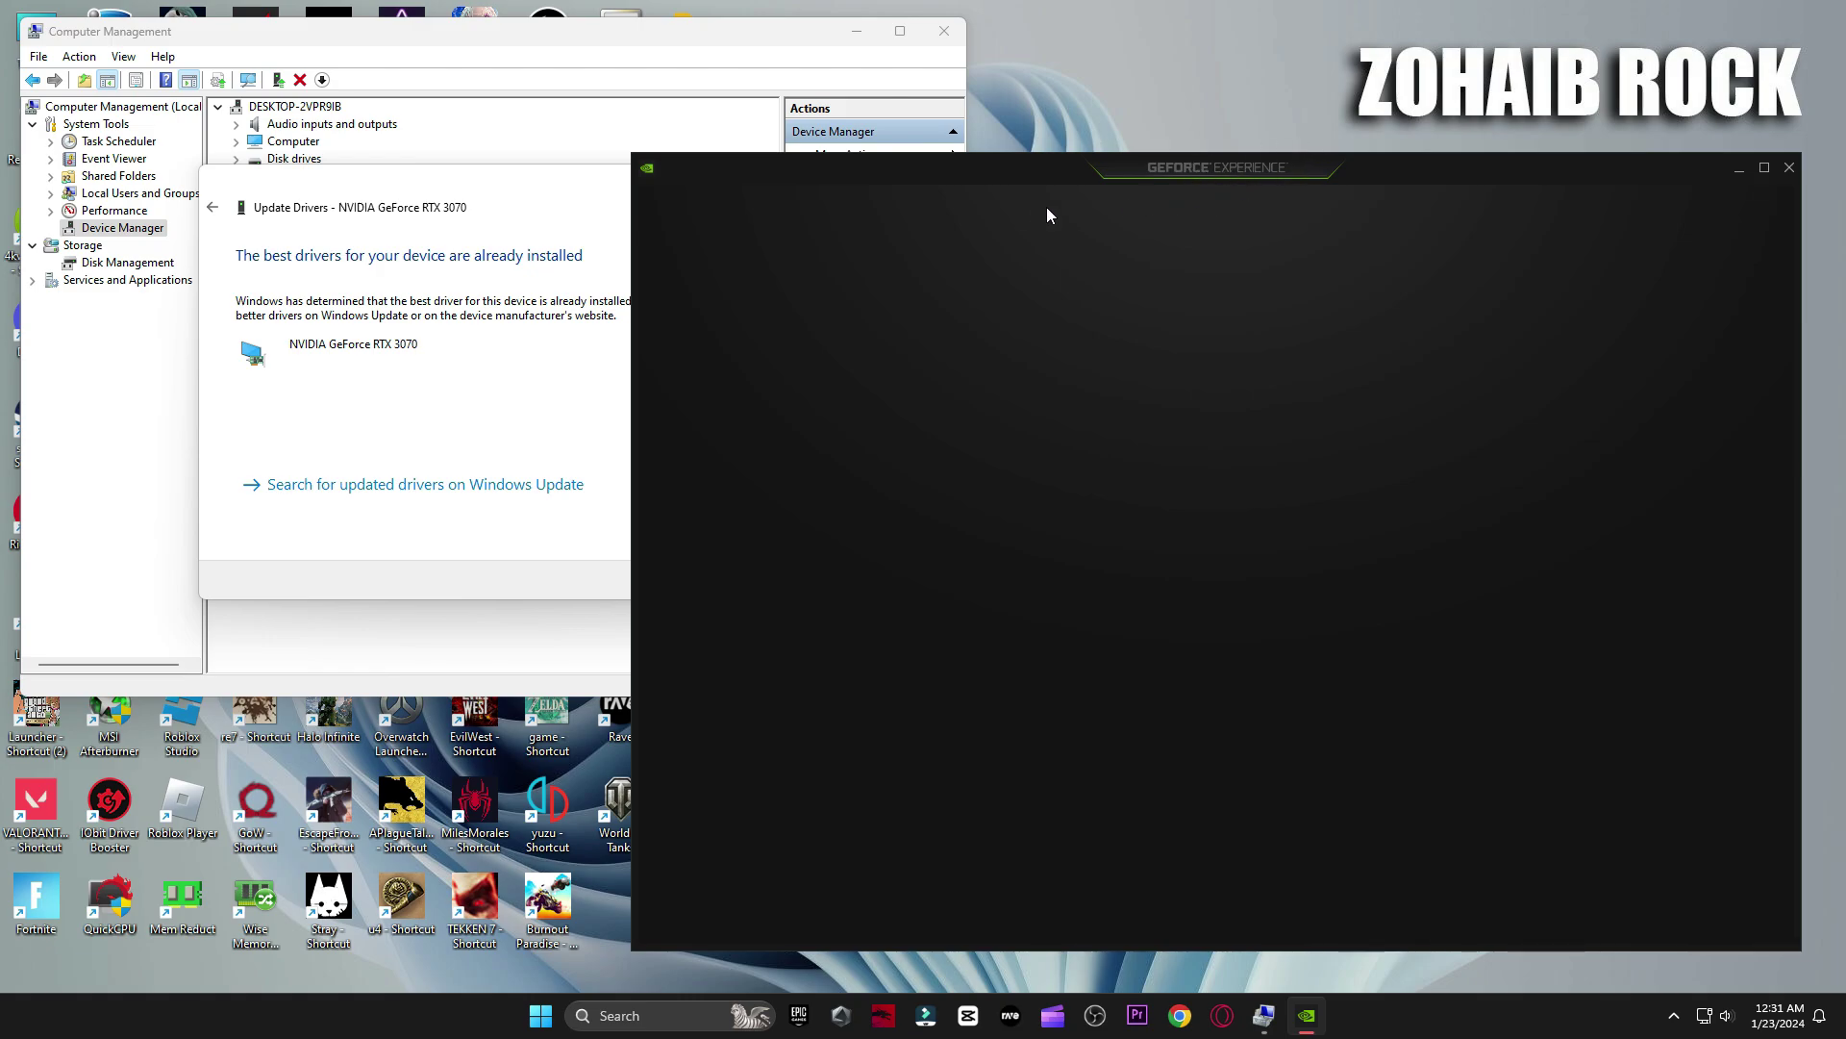
left_click(819, 208)
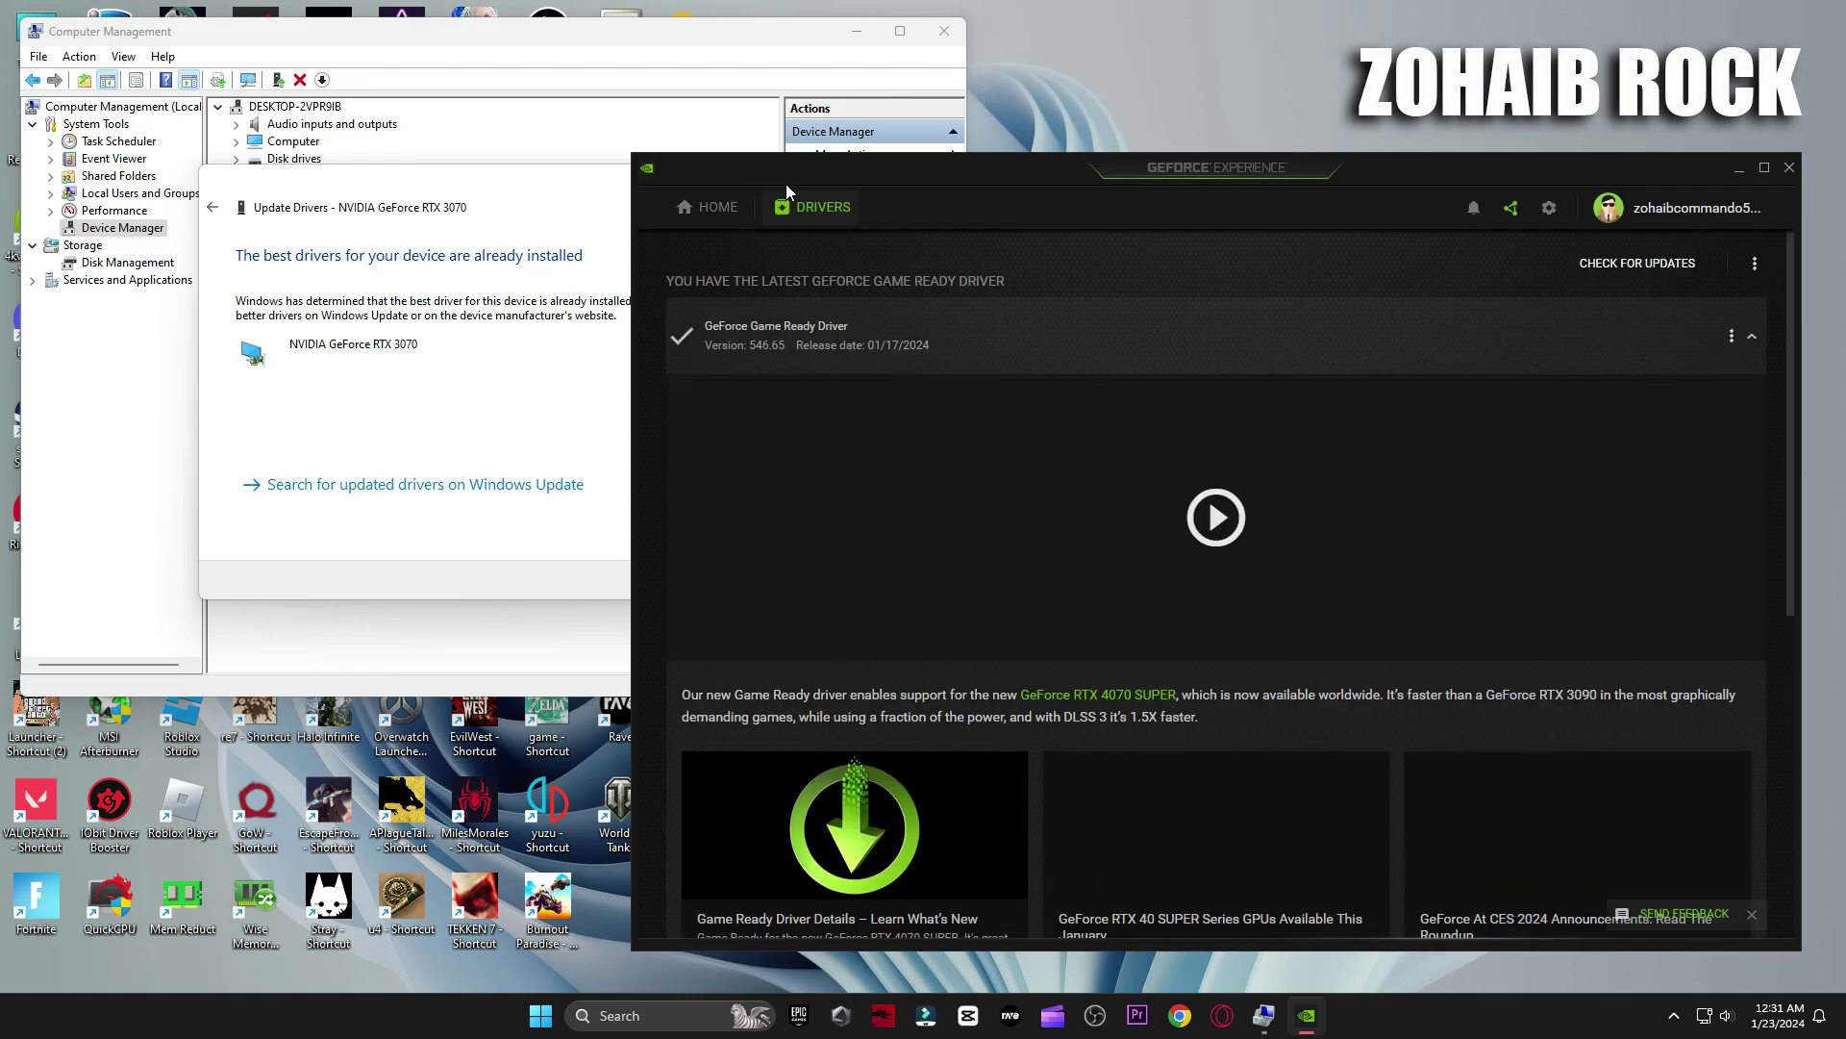
left_click(1634, 282)
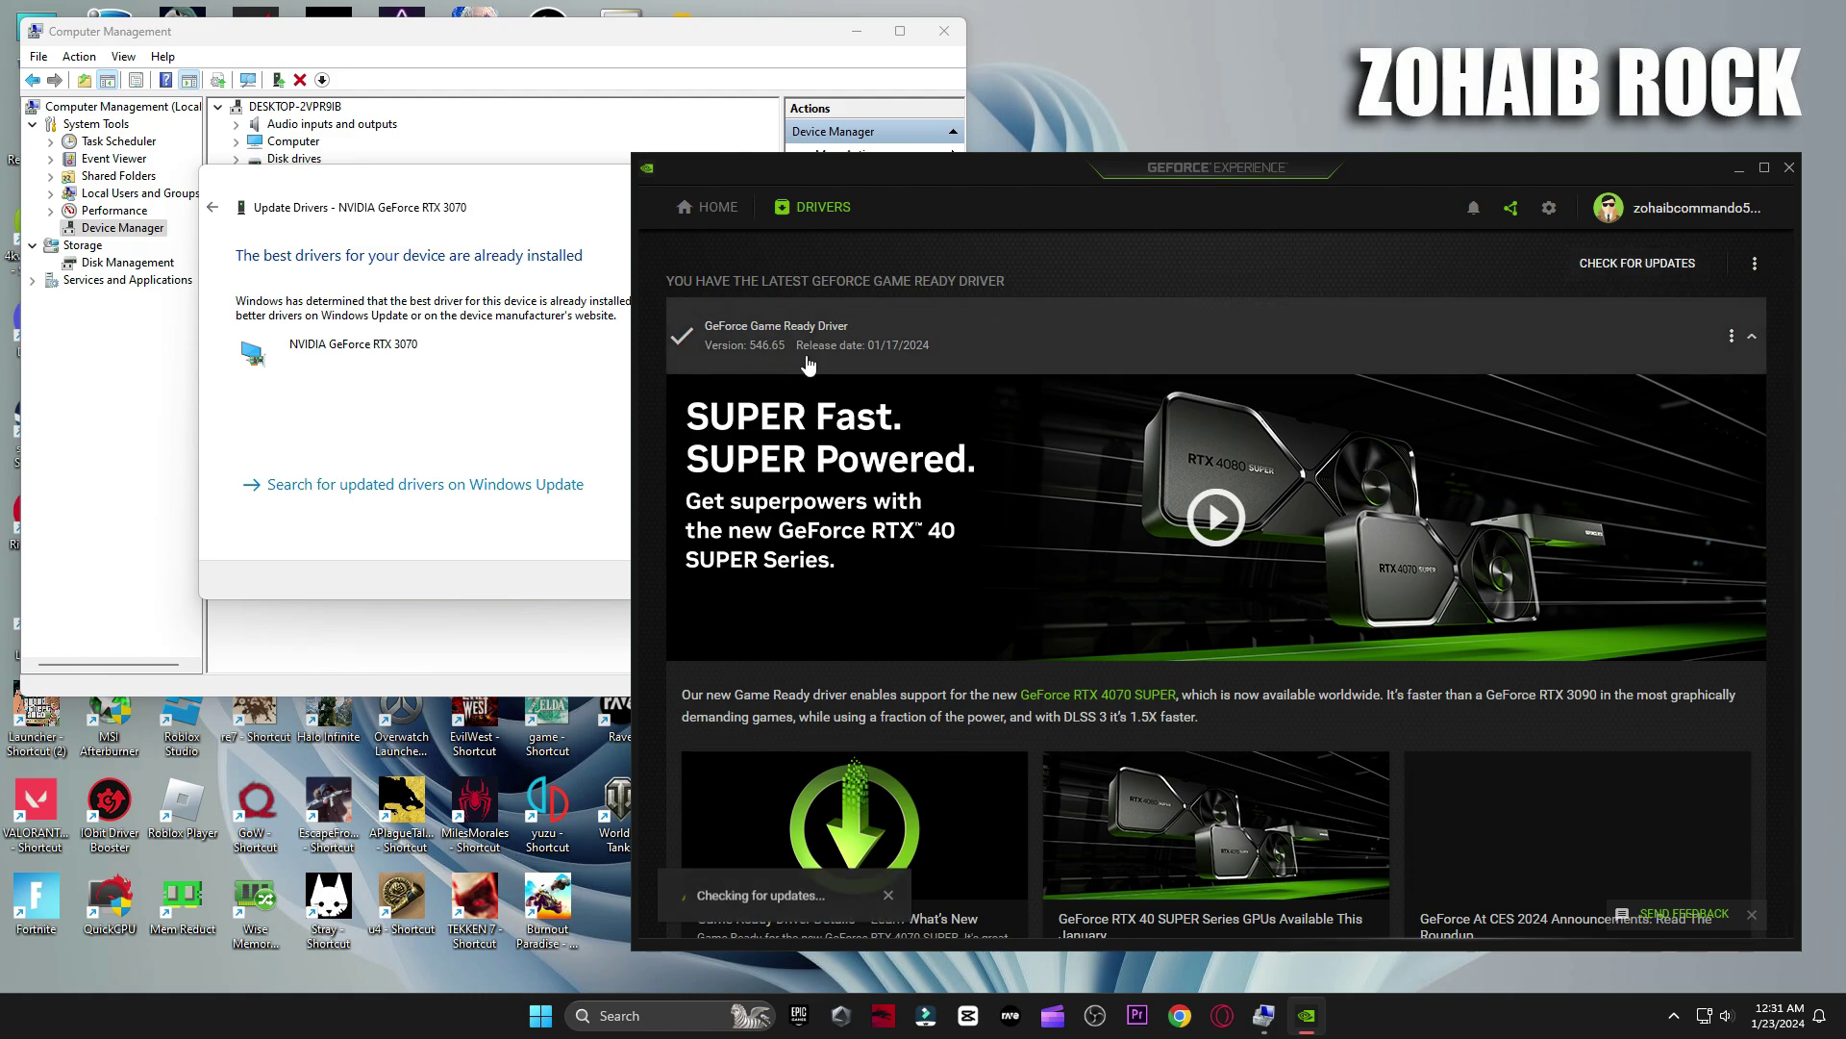
left_click(1790, 167)
left_click(742, 579)
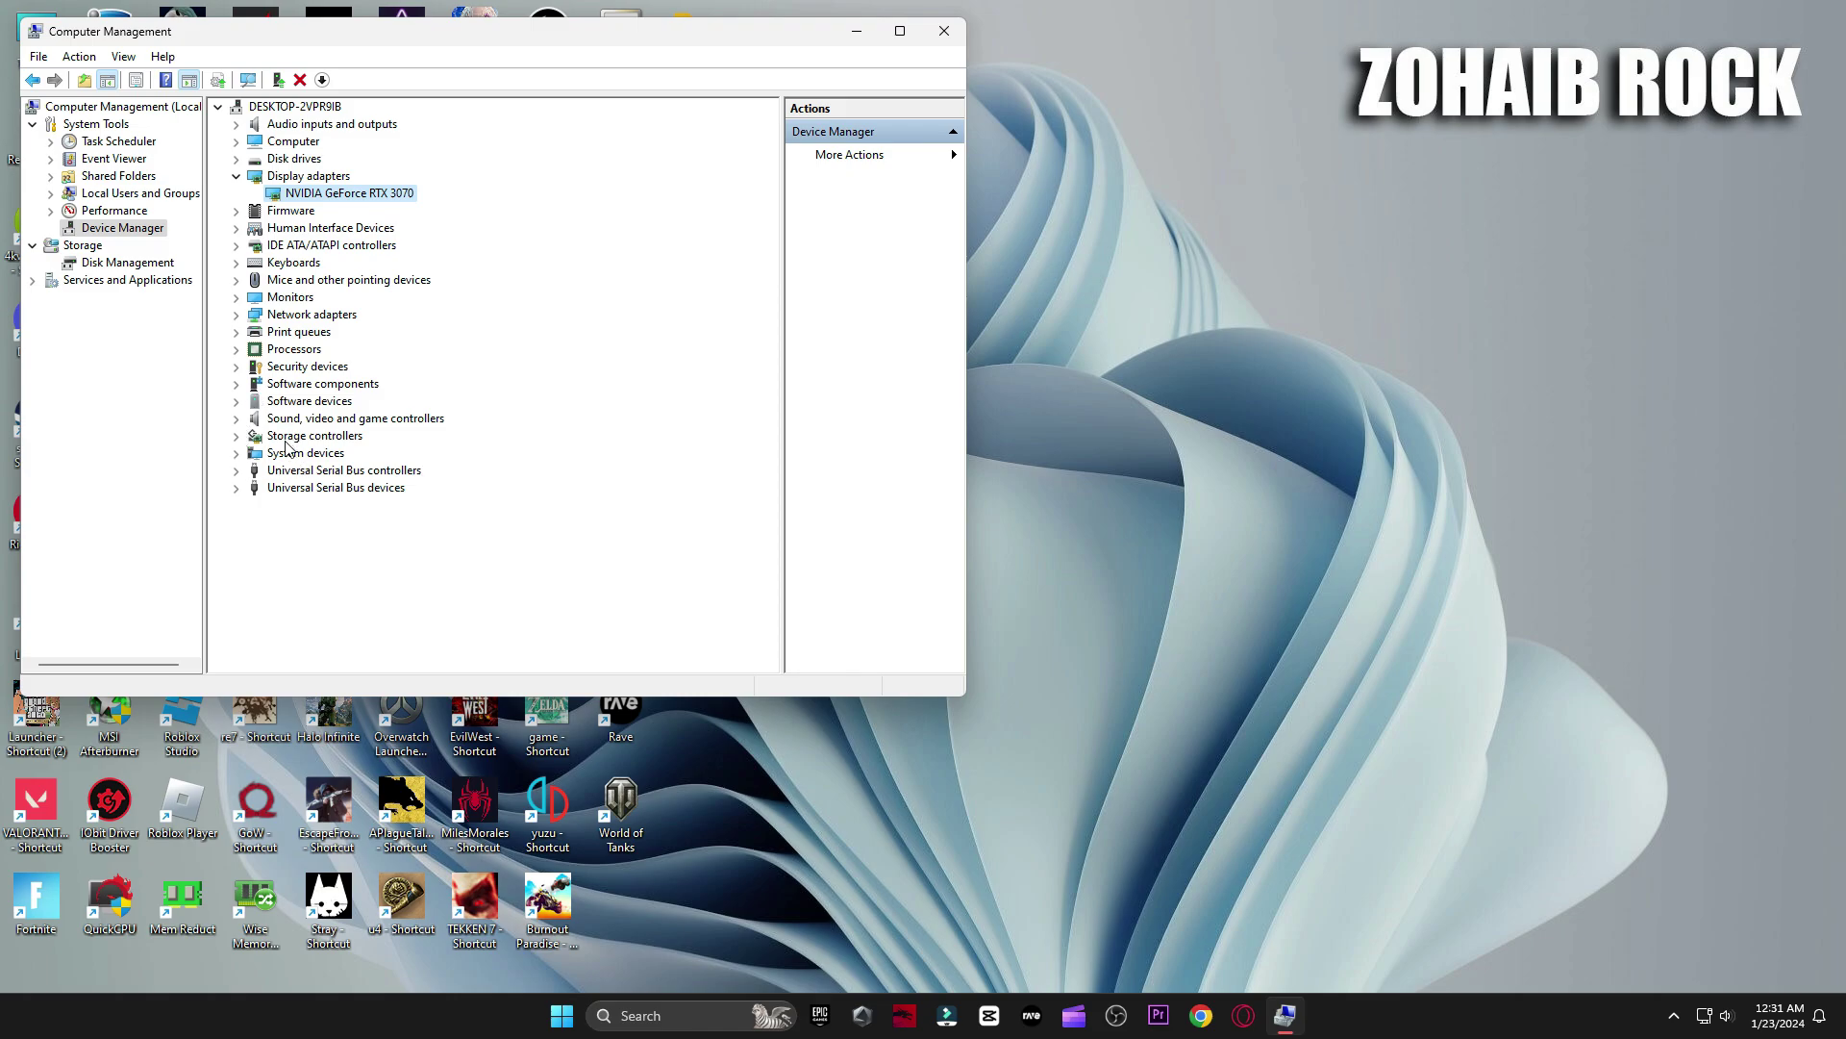
Disable the High precision event timer under System devices and close Computer Management.
left_click(237, 454)
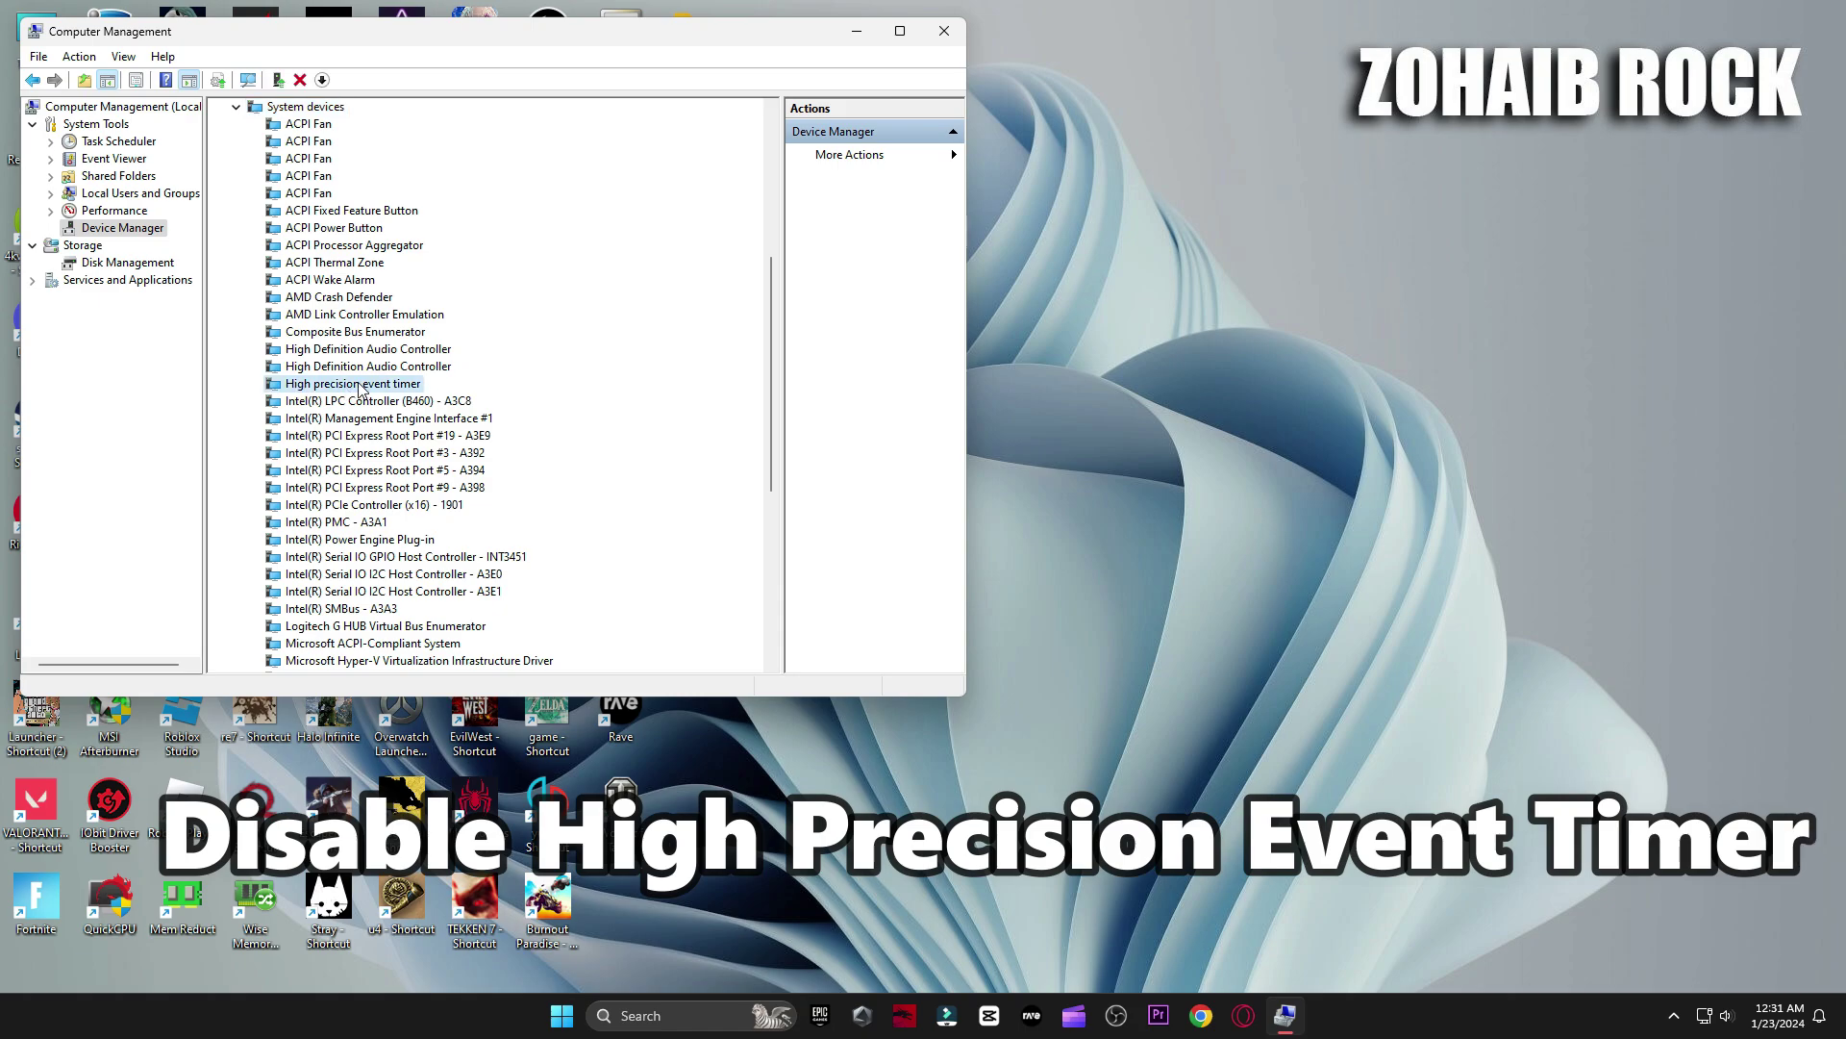
left_click(394, 420)
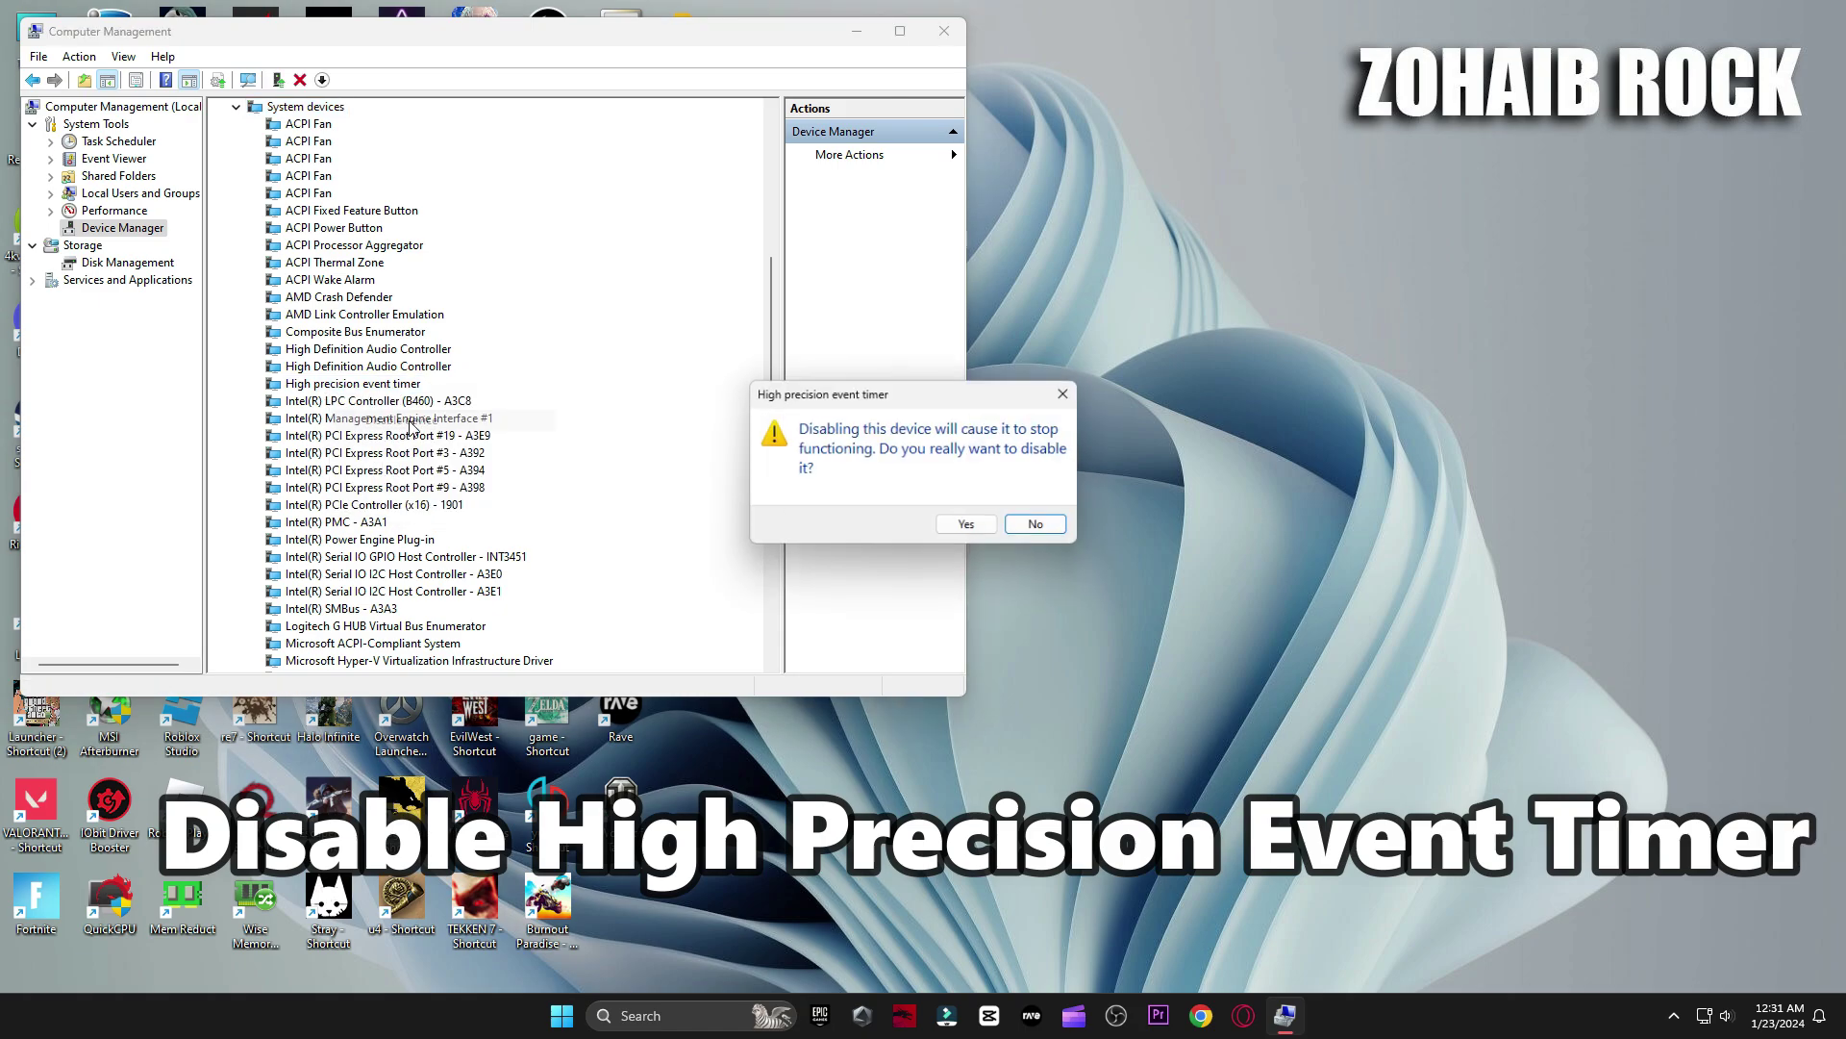
left_click(964, 528)
scroll(356, 635, "down", 2)
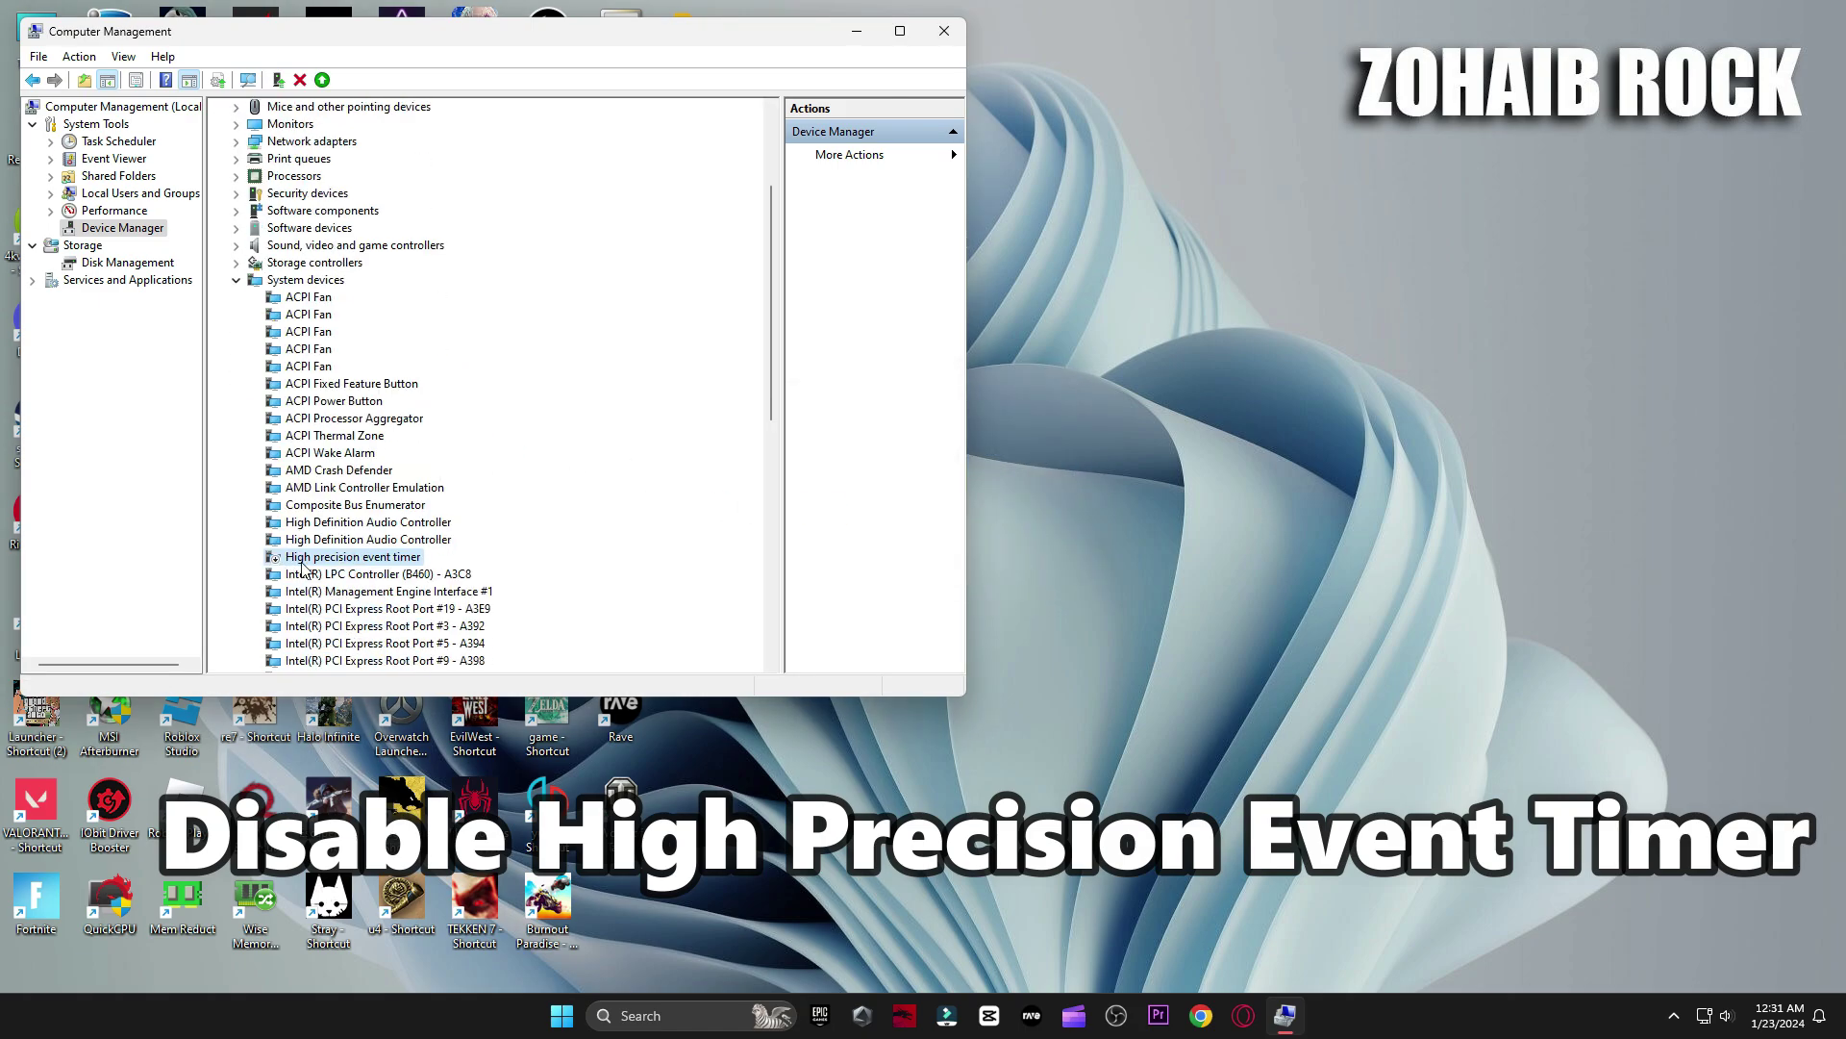
left_click(944, 31)
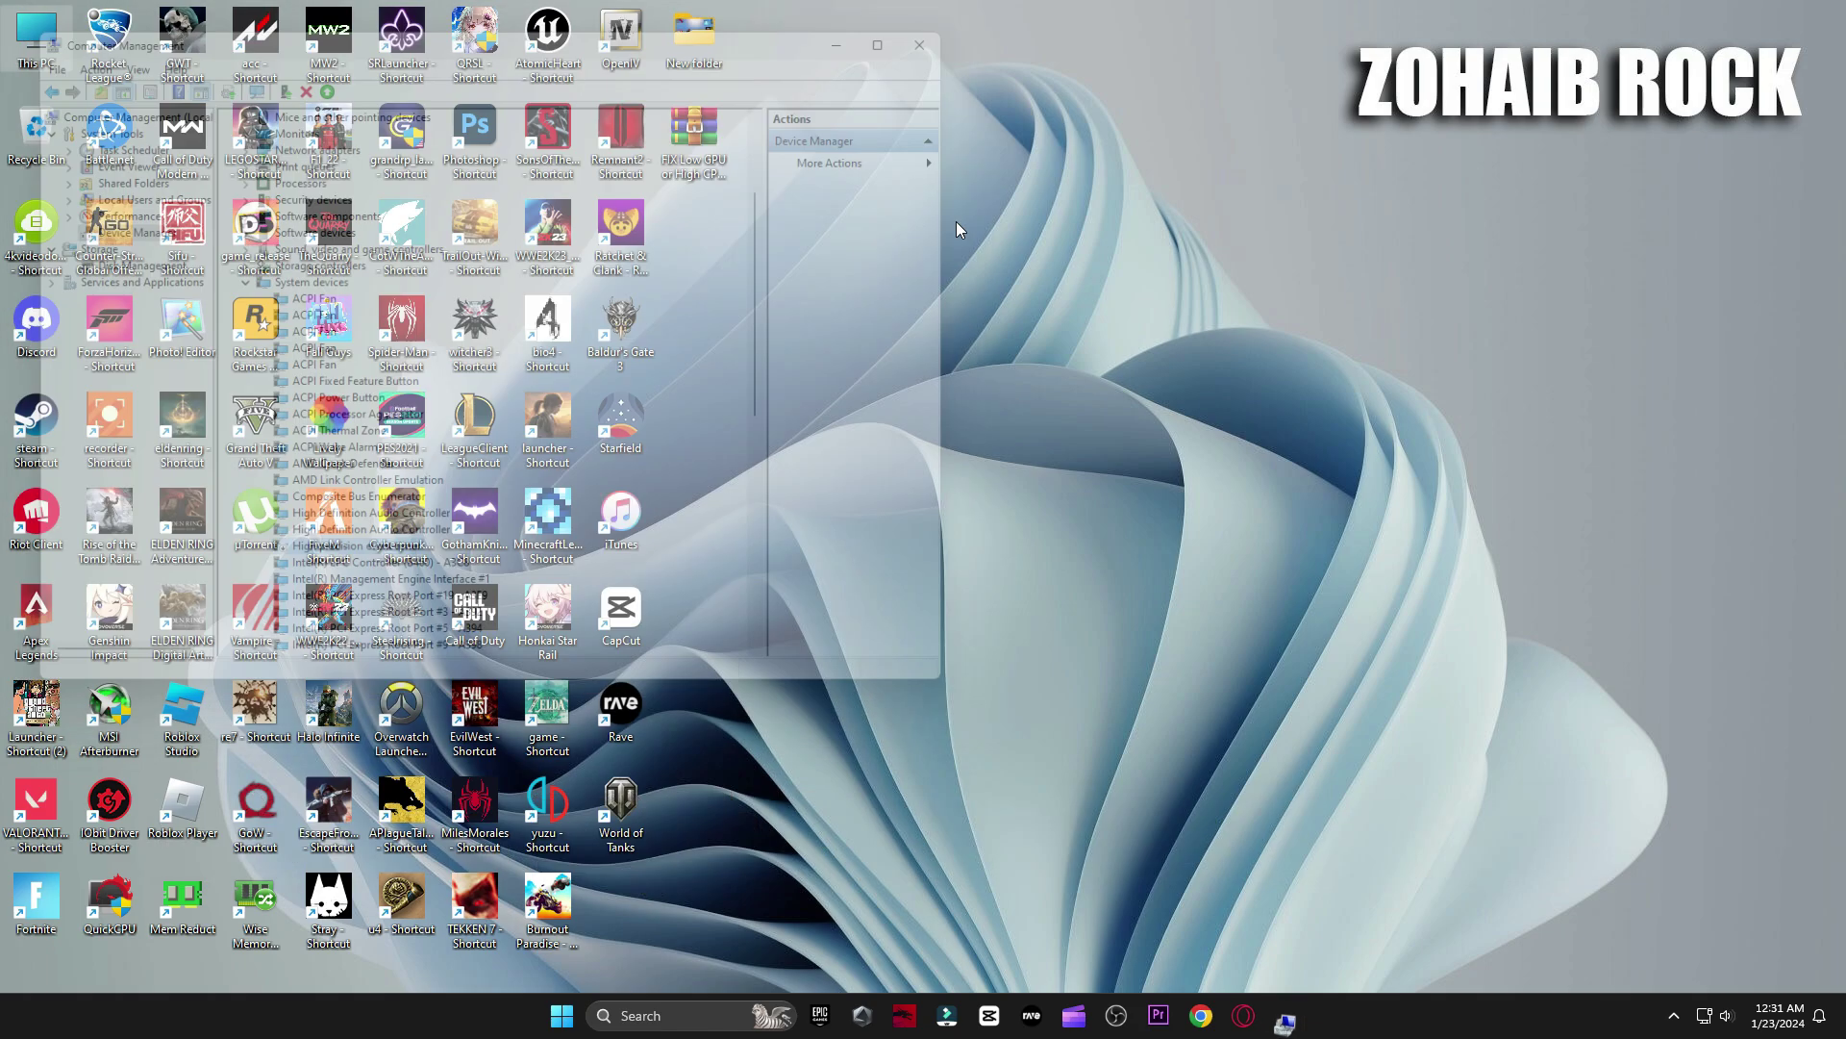
Extract the Fortnite GPU/CPU usage fix archive on the desktop and place the extracted folder beside it.
left_click_drag(1039, 289, 1060, 242)
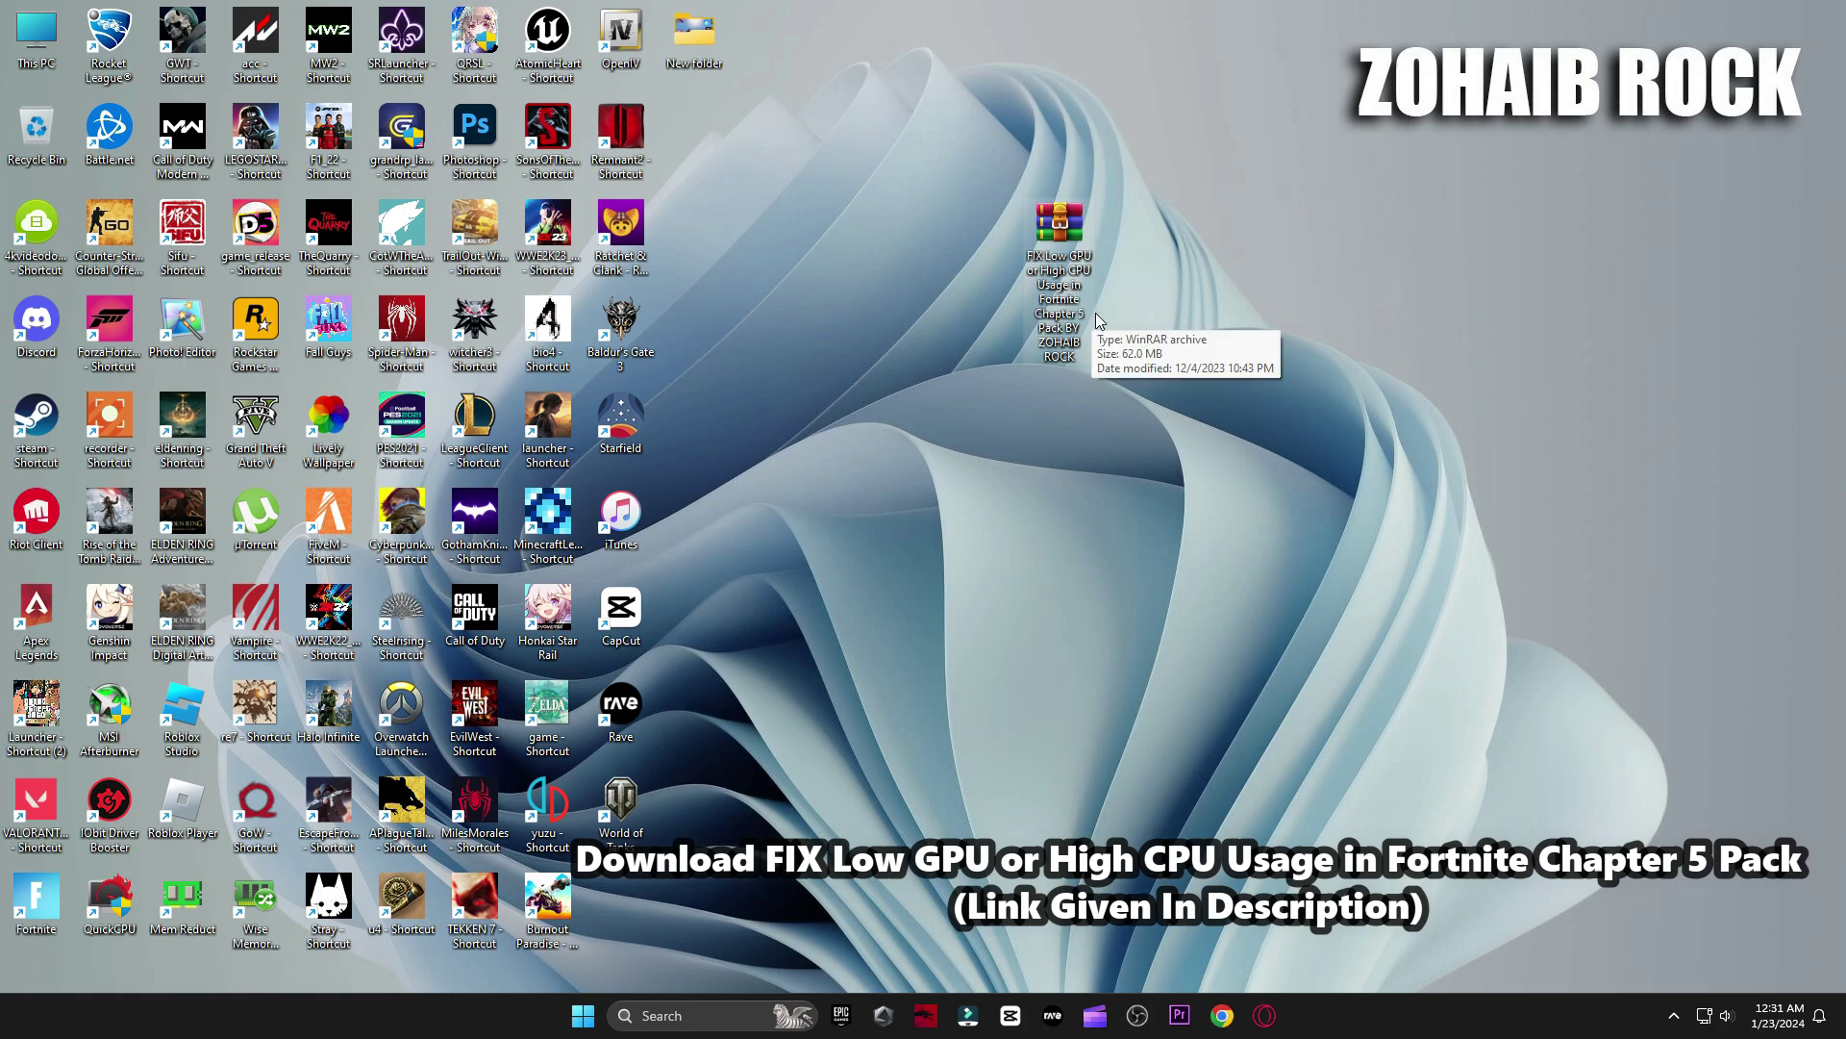
right_click(1061, 279)
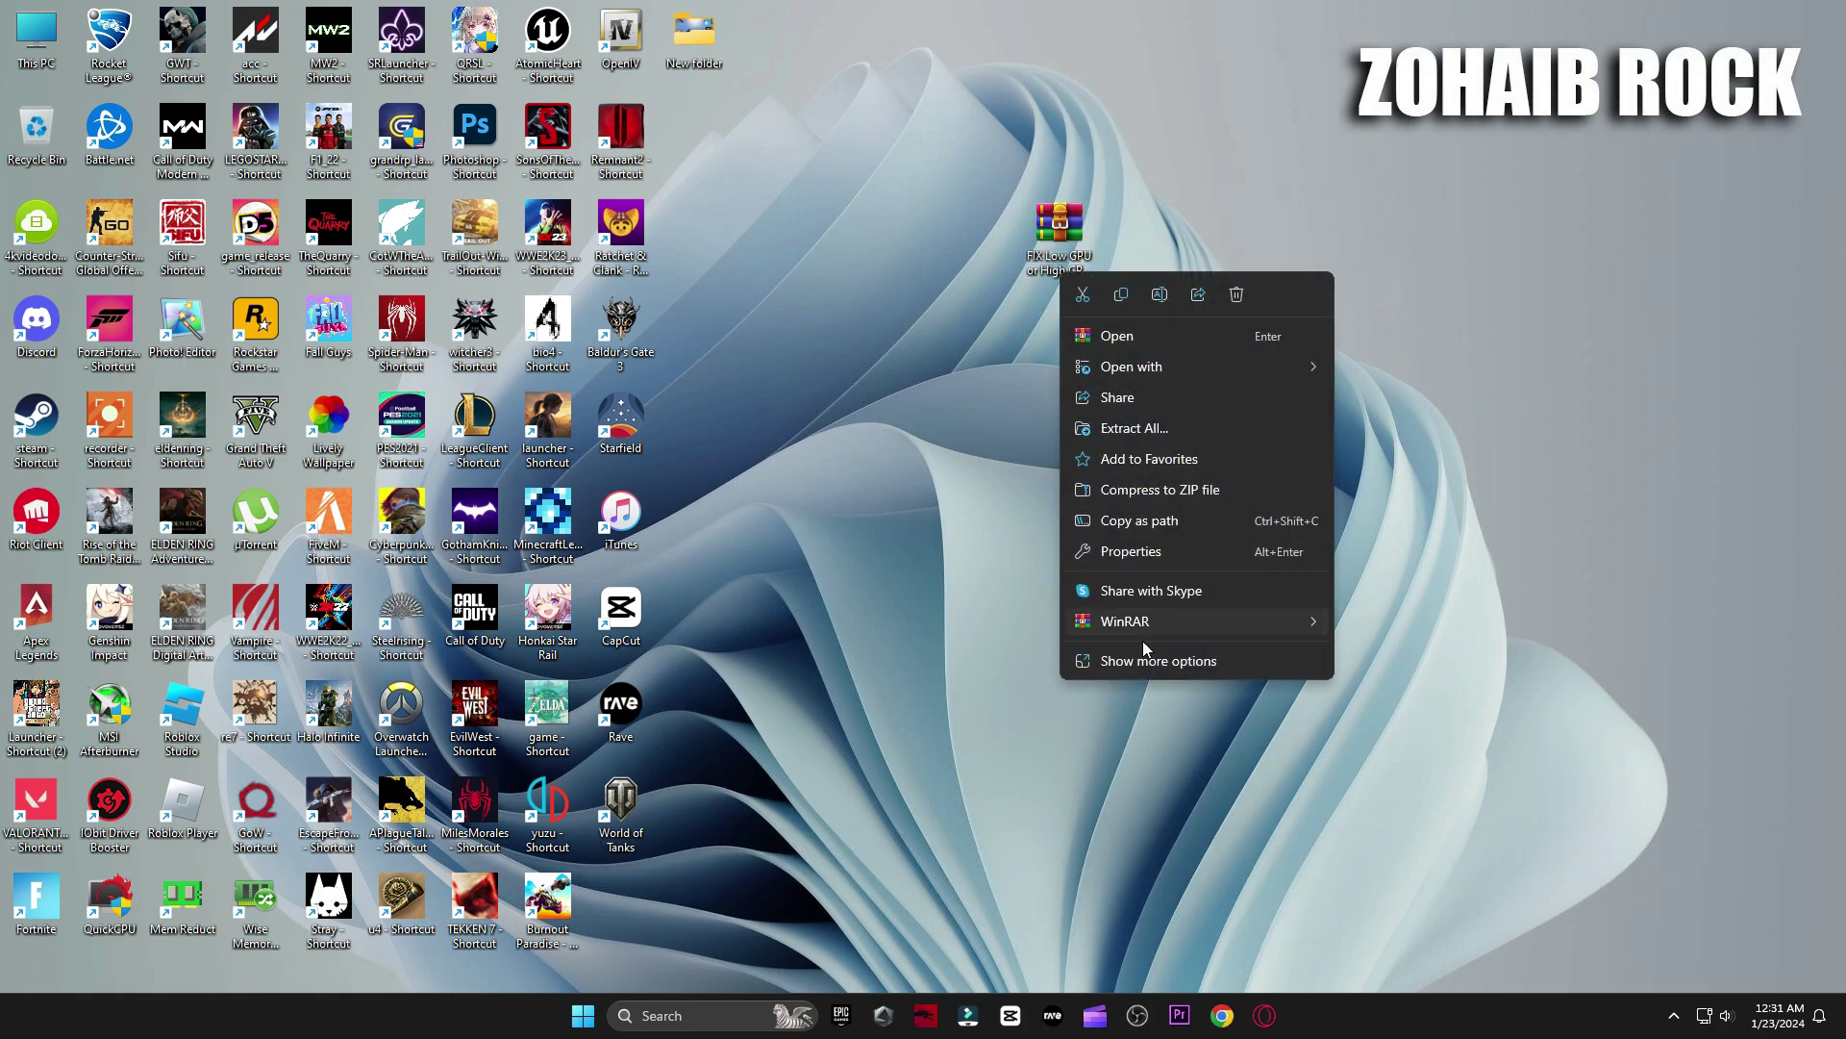
mouse_move(1141, 627)
left_click(1390, 716)
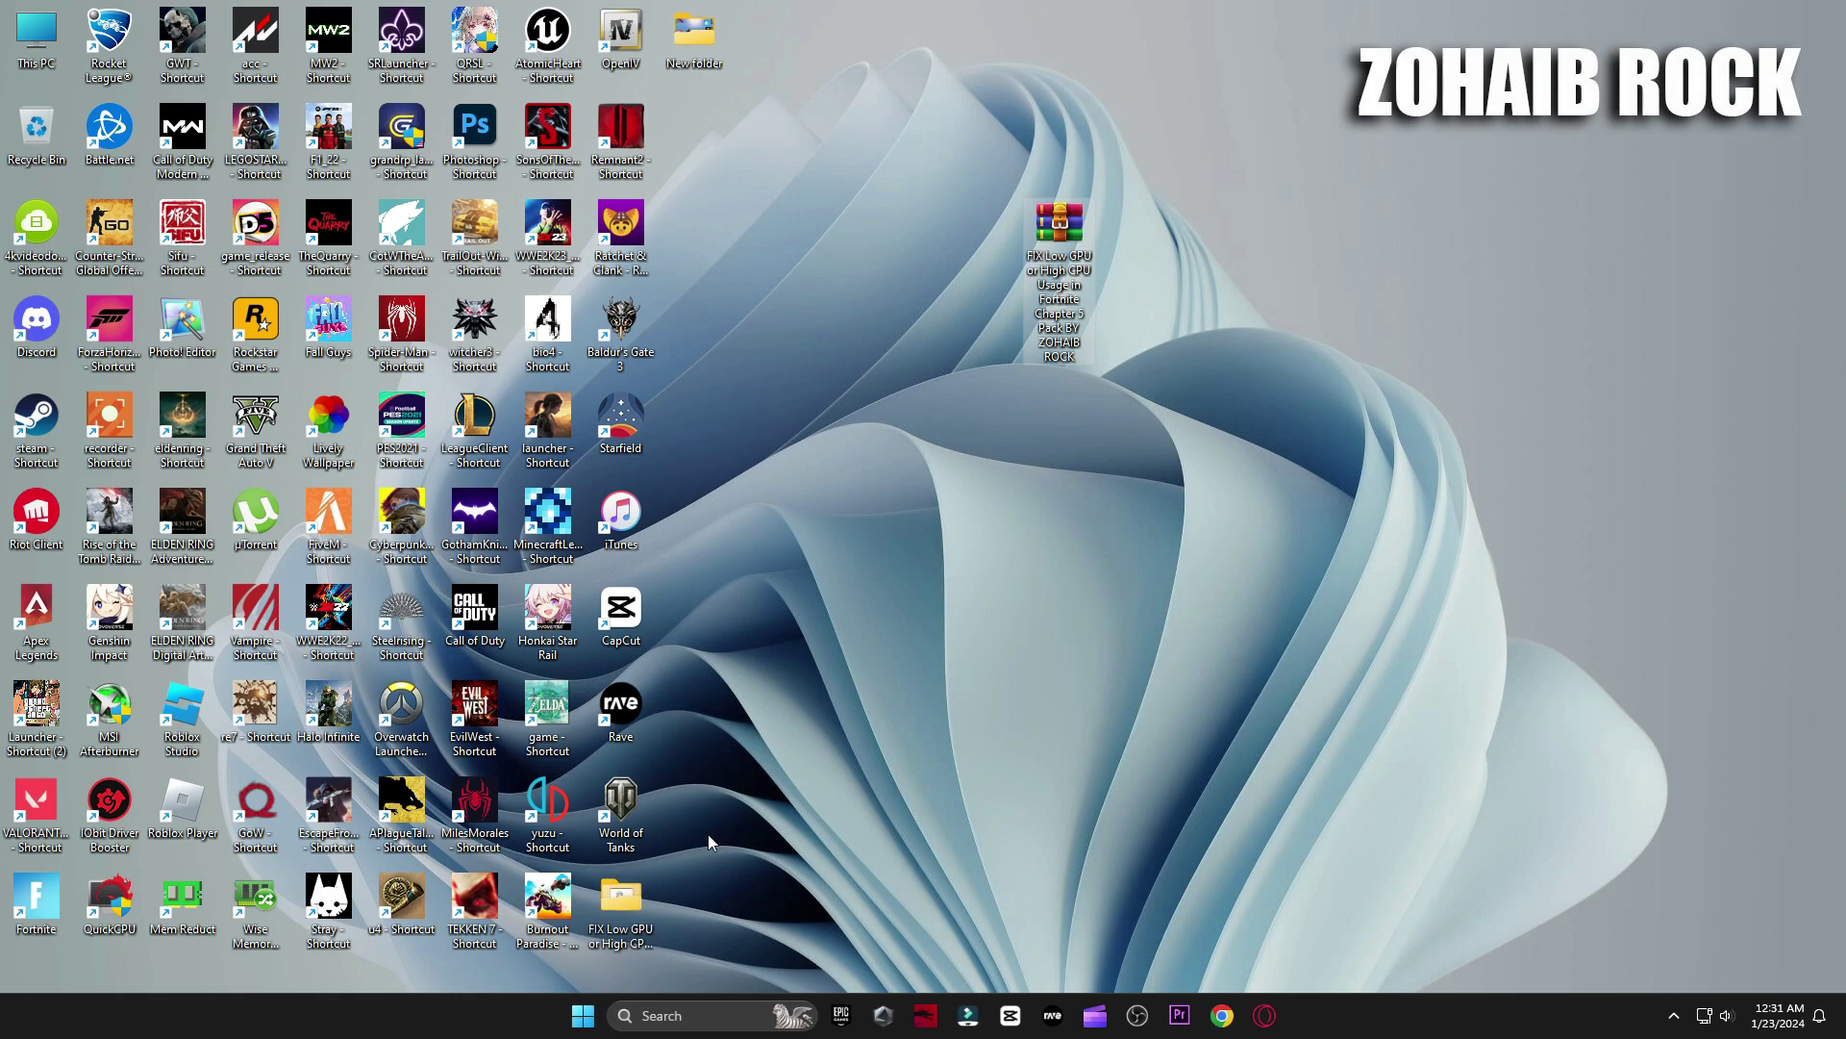
left_click_drag(945, 432, 954, 289)
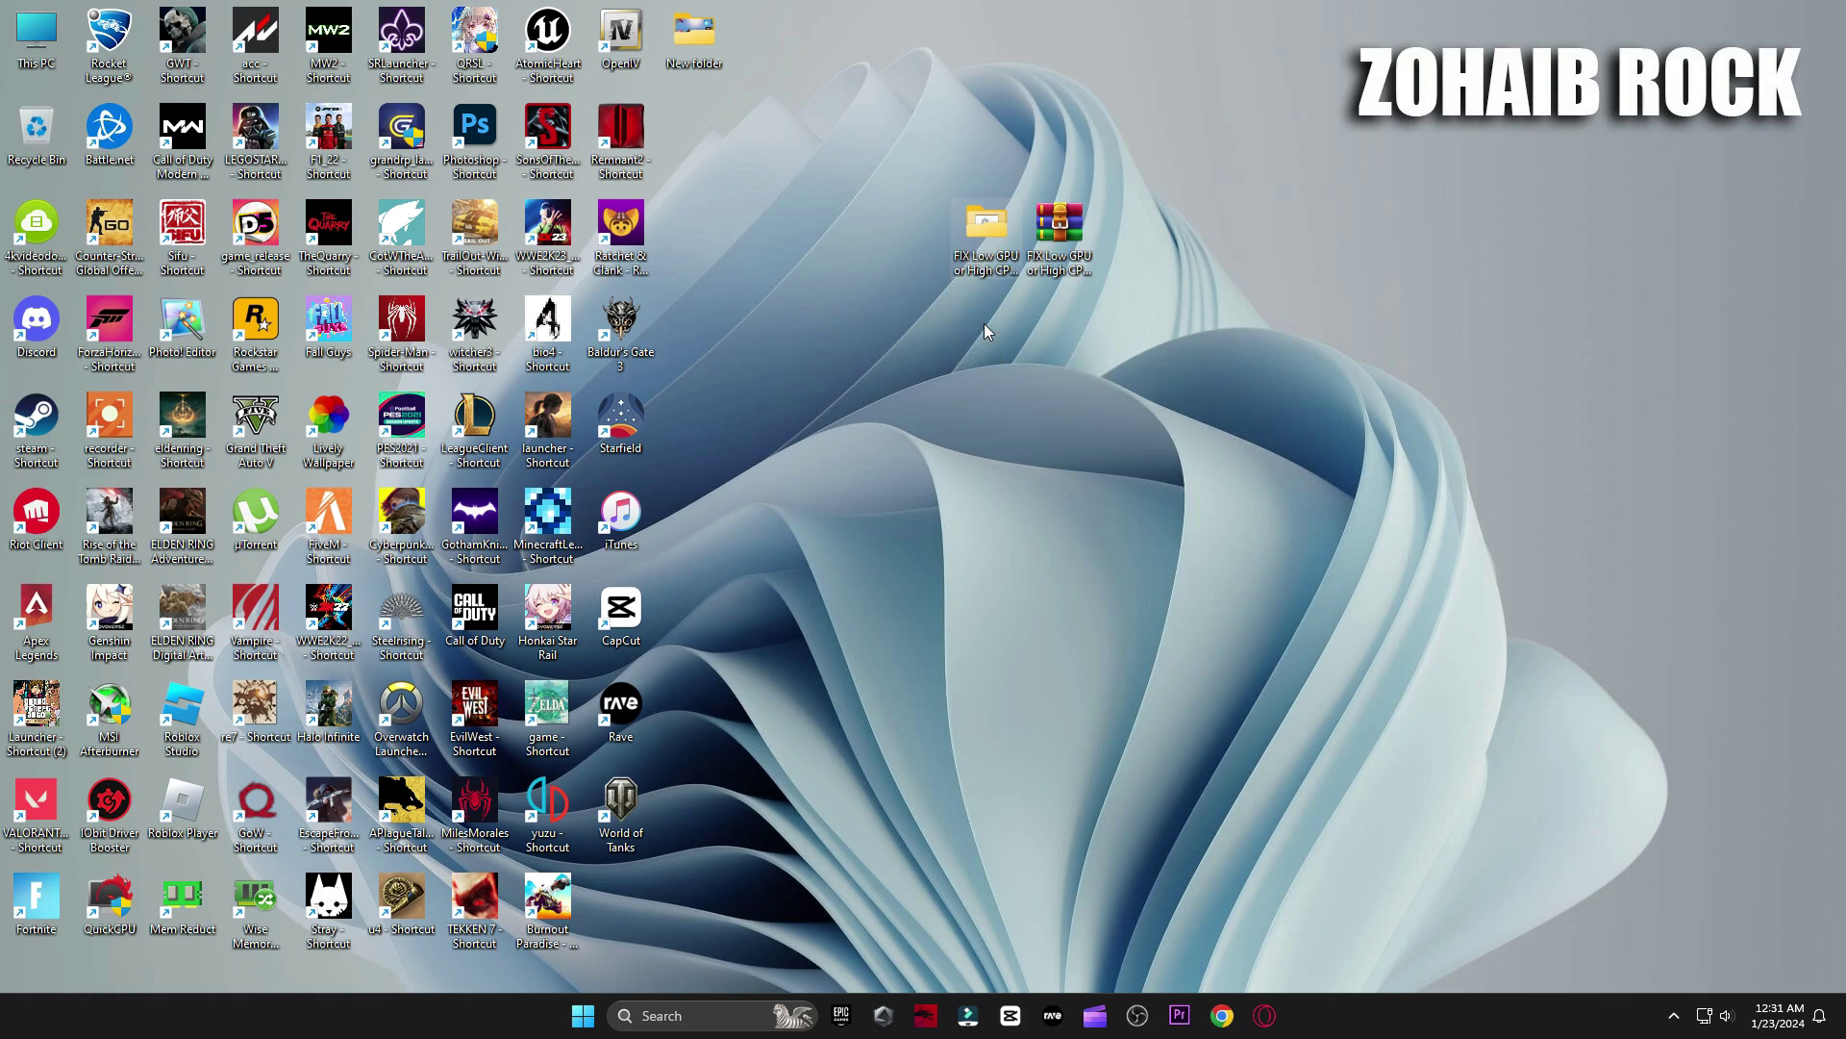
Open the extracted pack and go to the 64bit folder inside Quick-CPU.
key("Return")
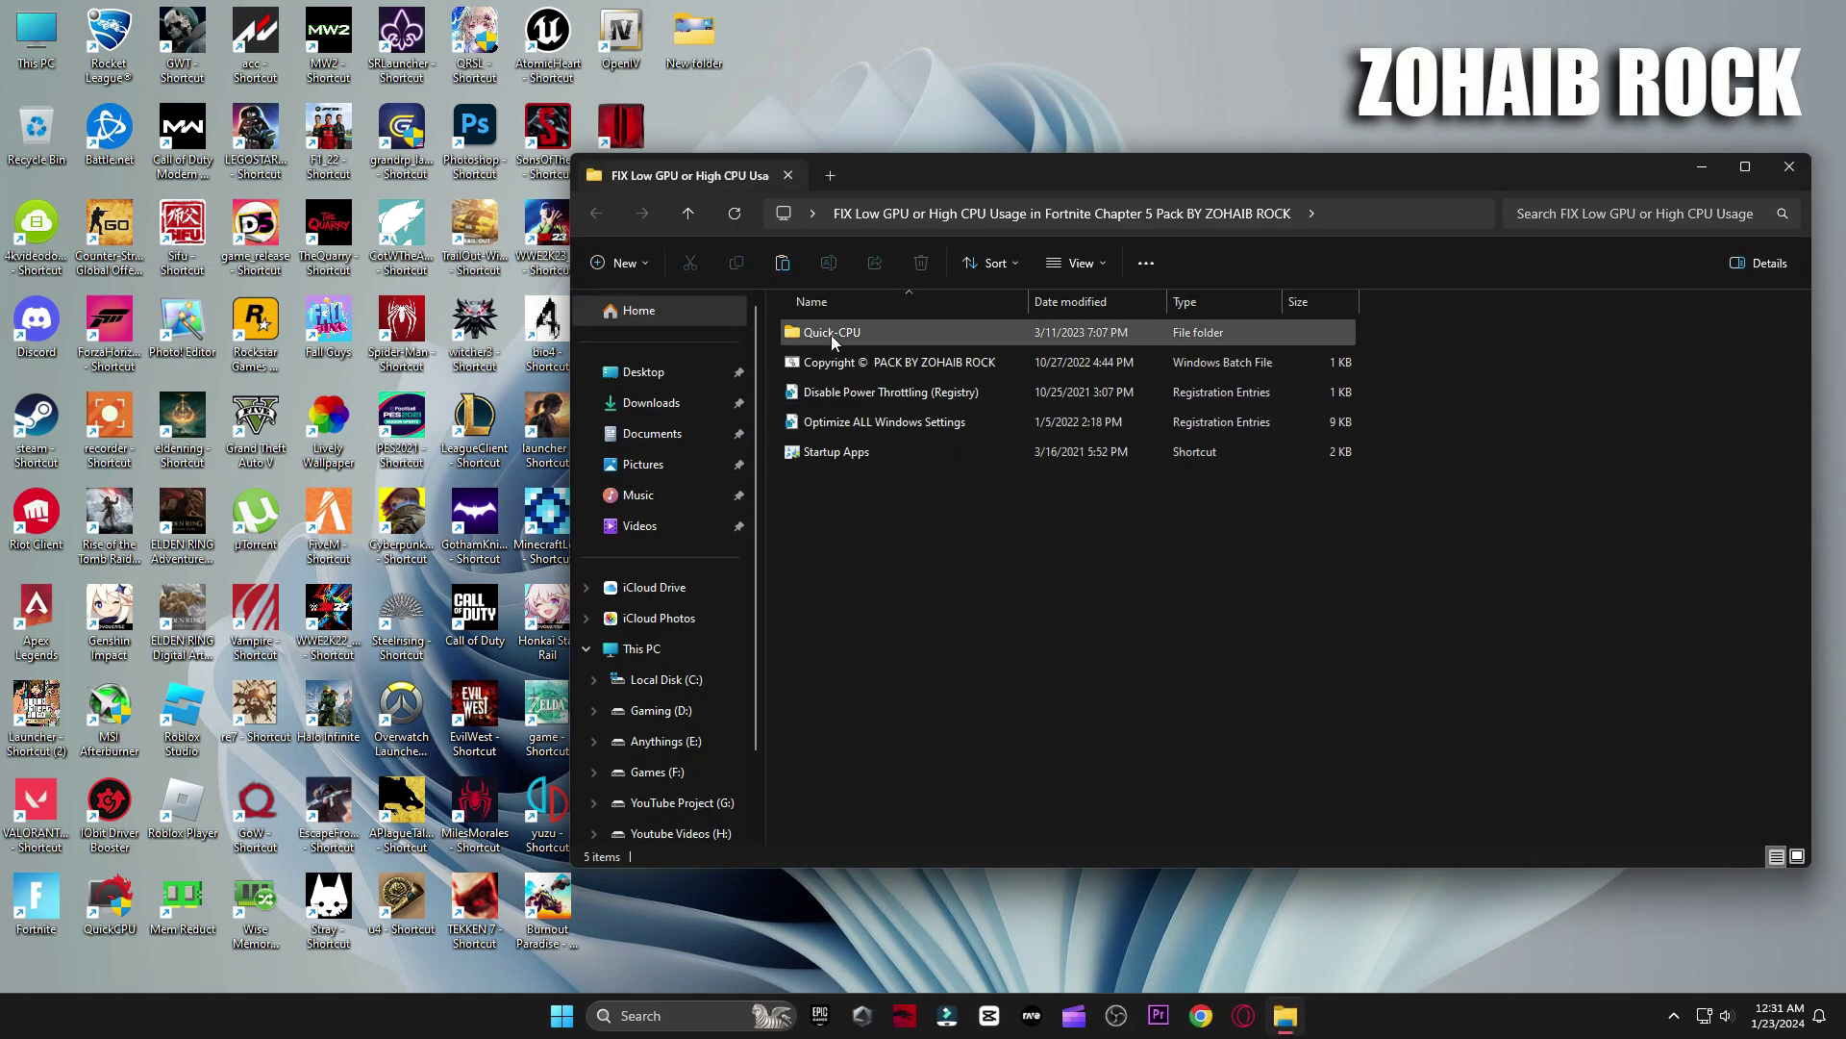
double_click(852, 331)
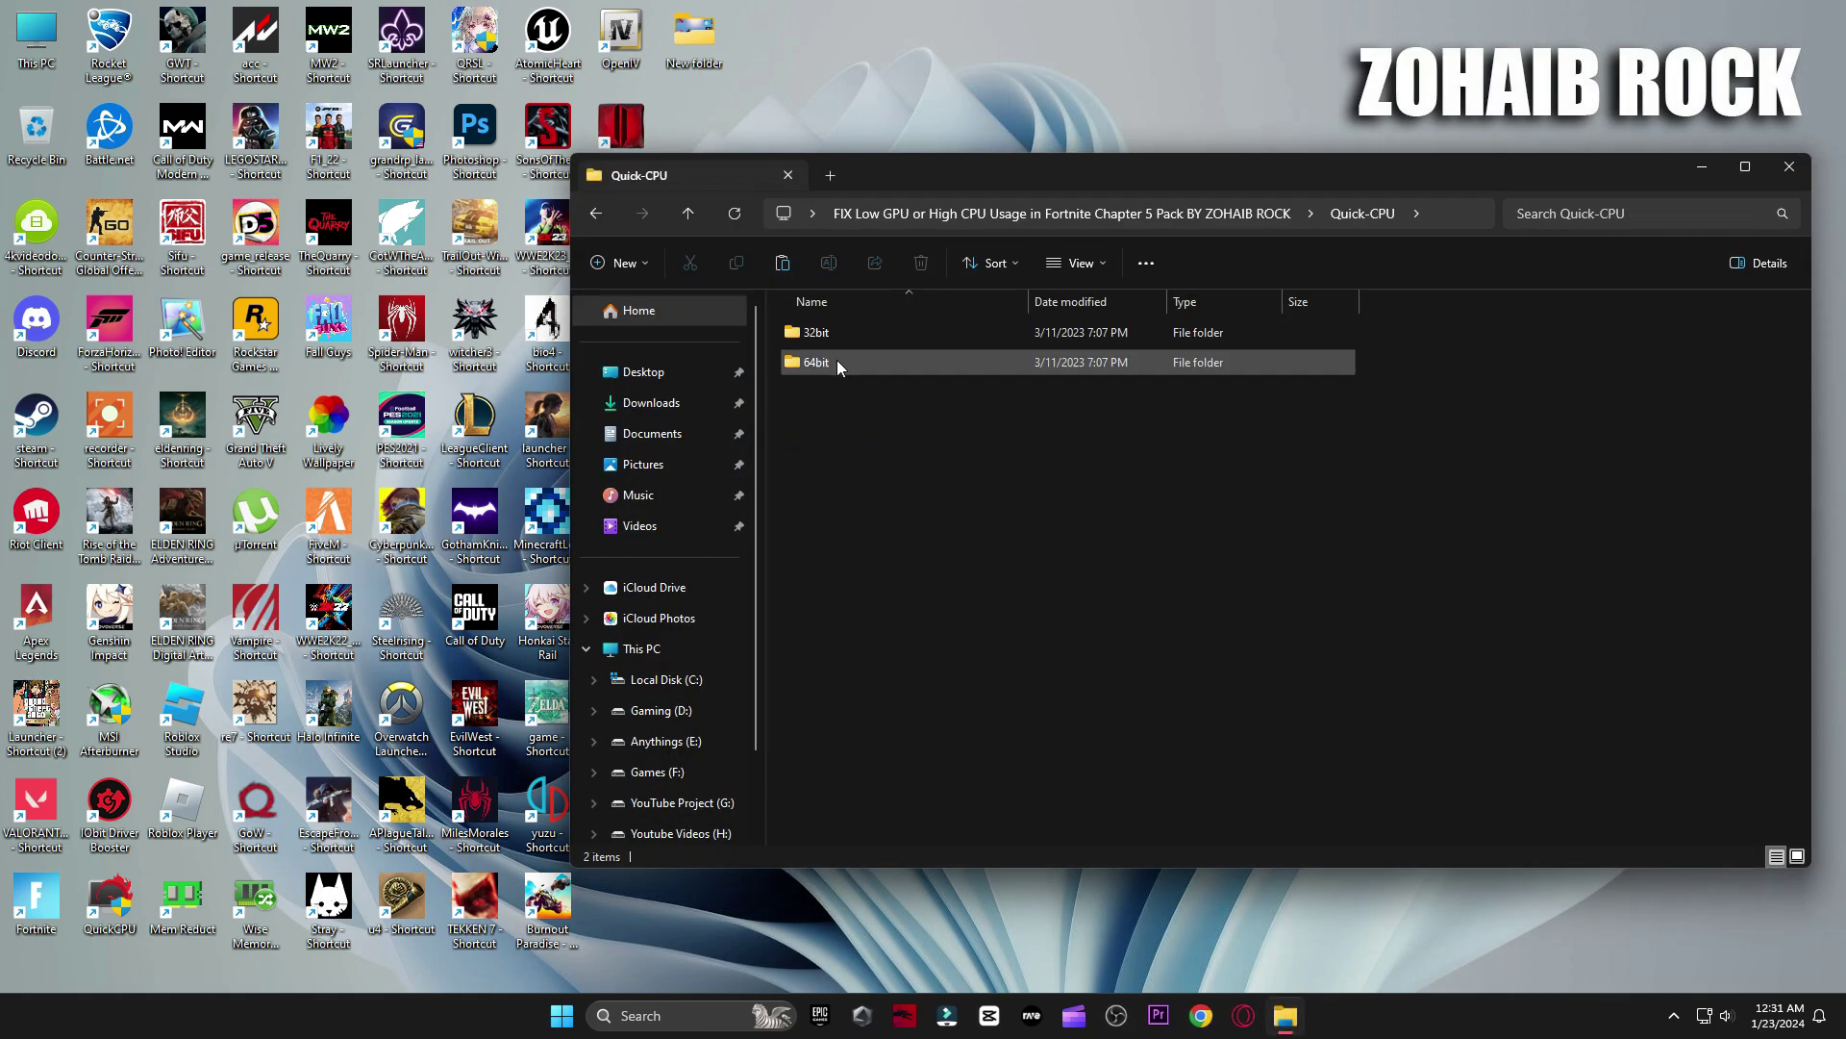
double_click(836, 362)
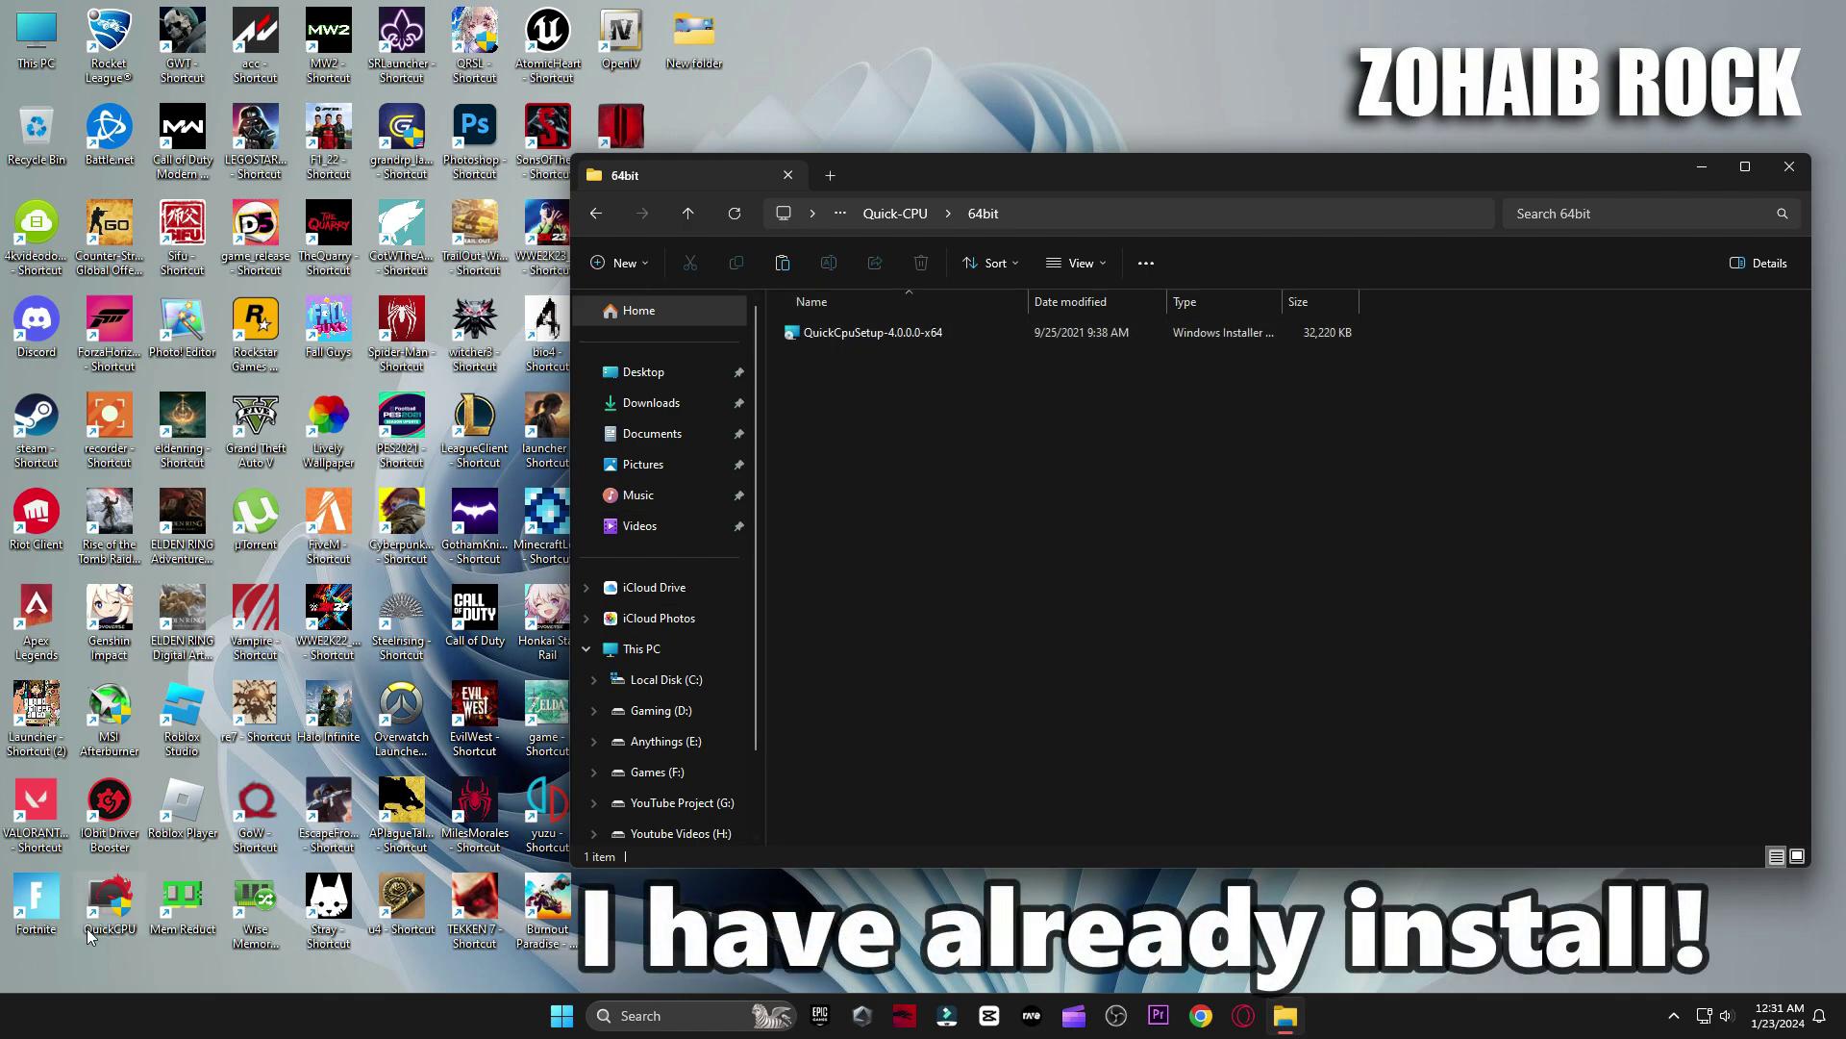
Launch the installed Quick CPU from the desktop, closing the folder window and the startup dialog.
left_click(112, 904)
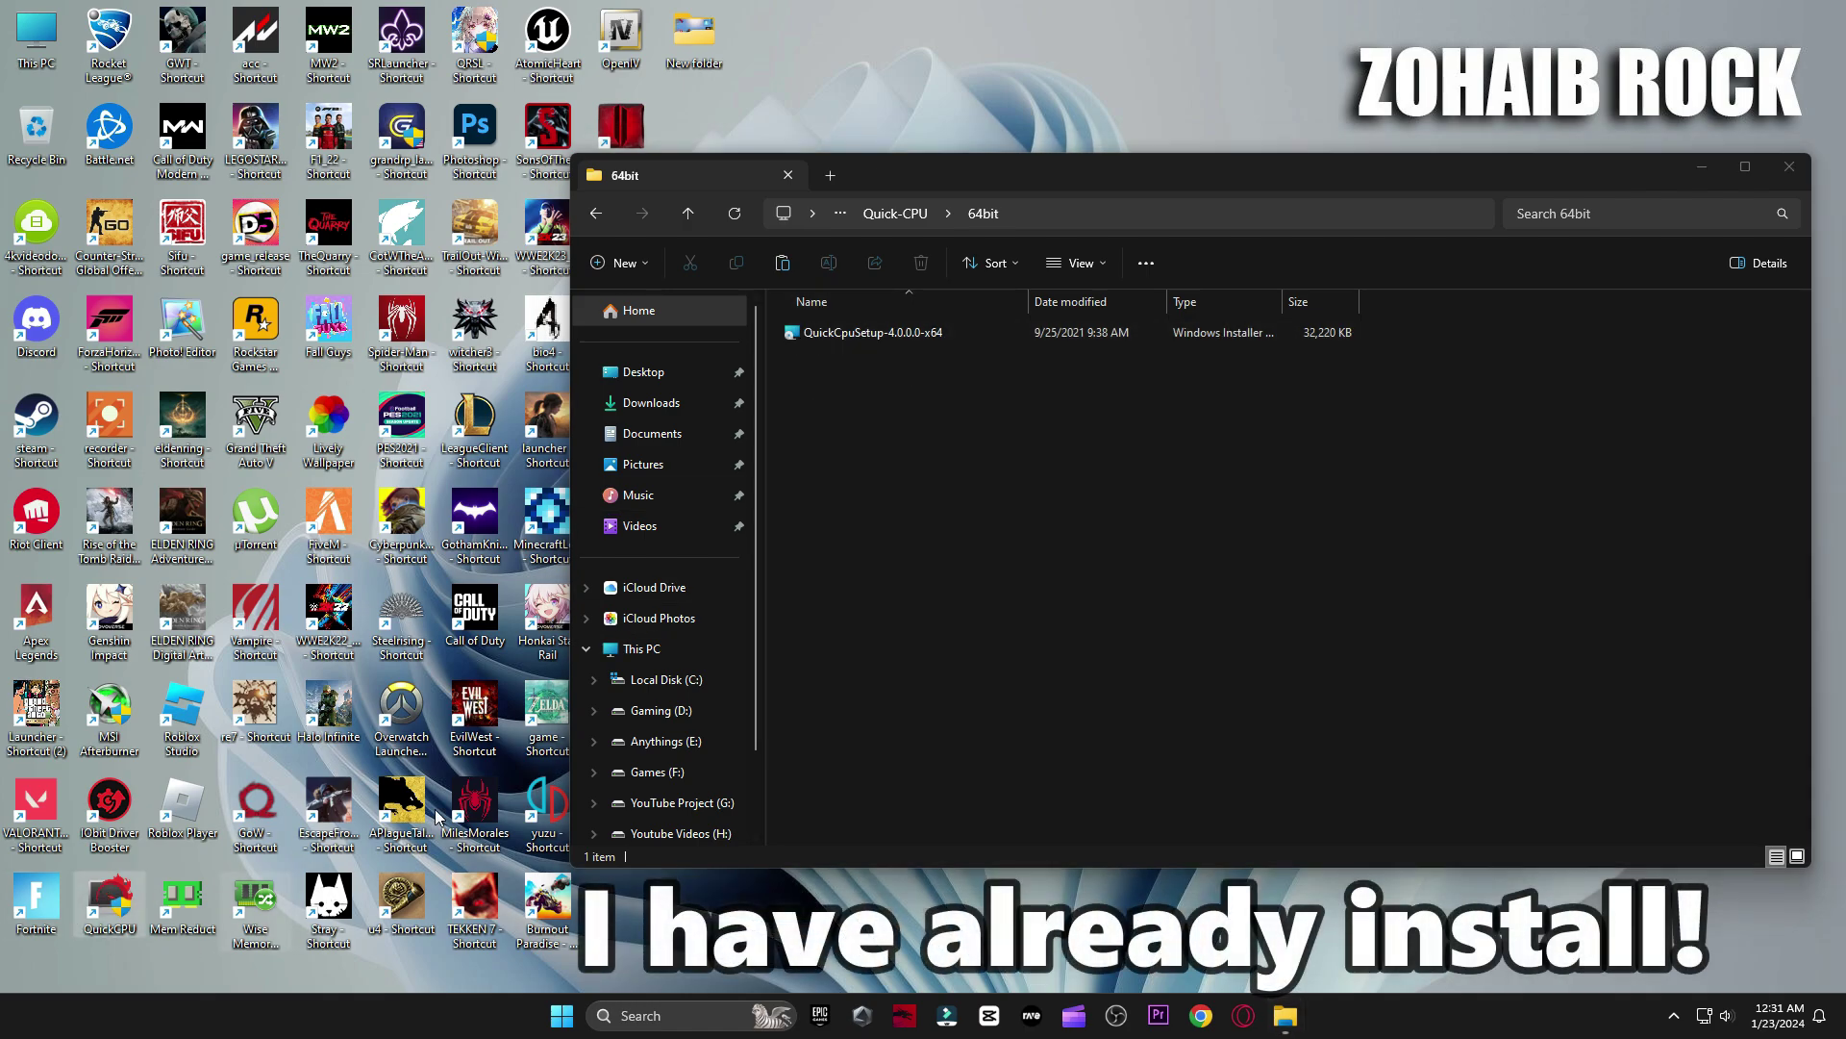
left_click(1785, 176)
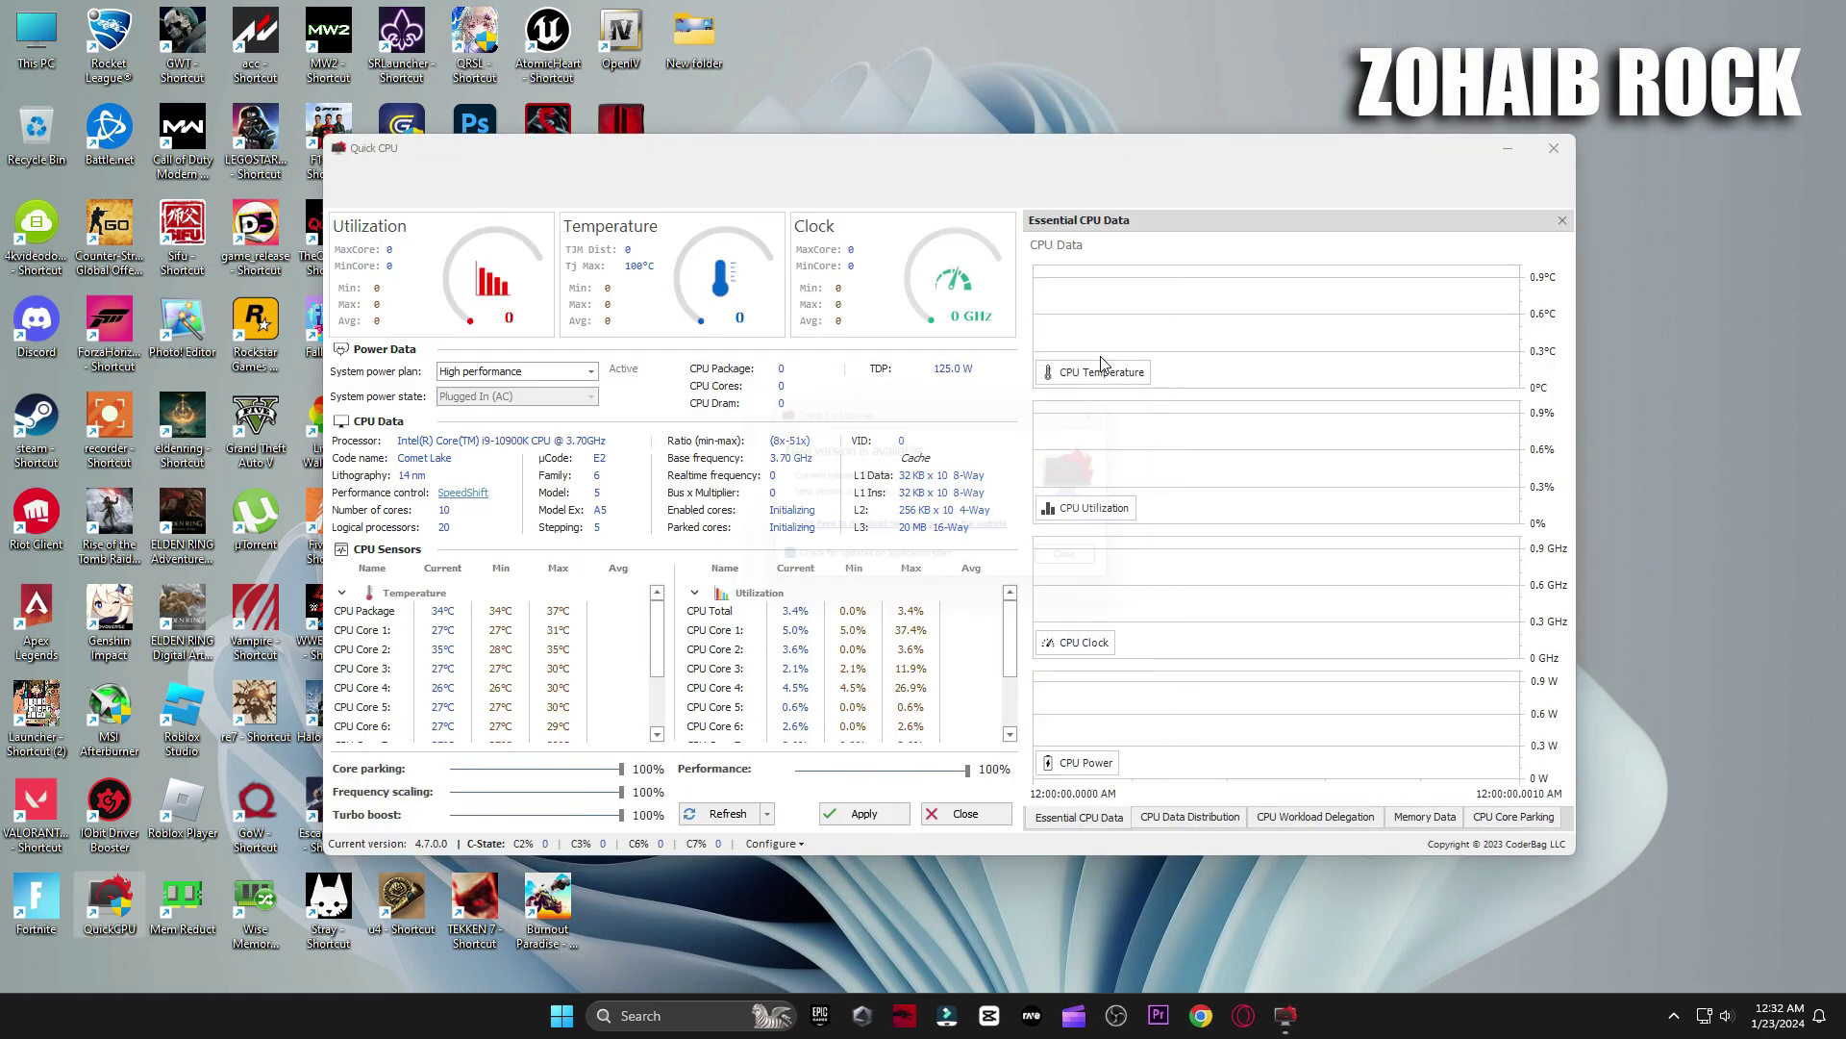
left_click(1087, 562)
Set the system power plan to High performance and Turbo boost to 100%, apply the changes and close Quick CPU.
left_click(480, 371)
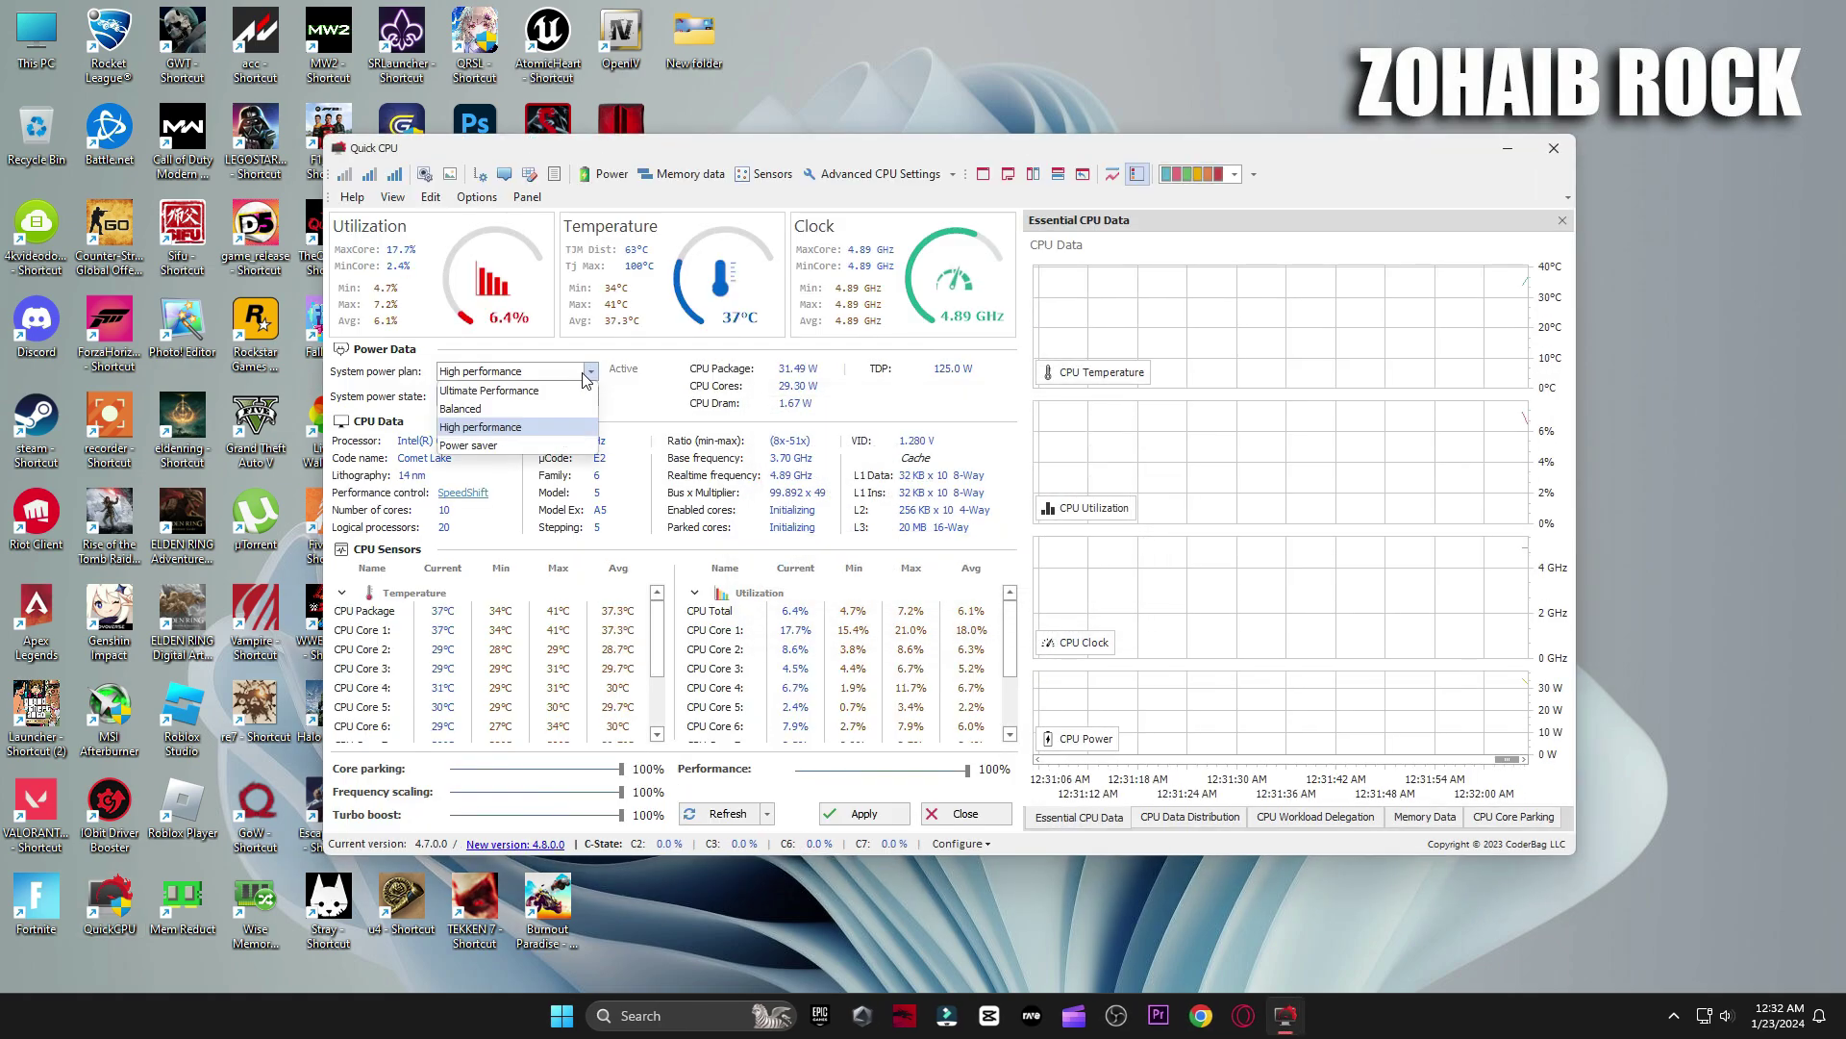
left_click(500, 428)
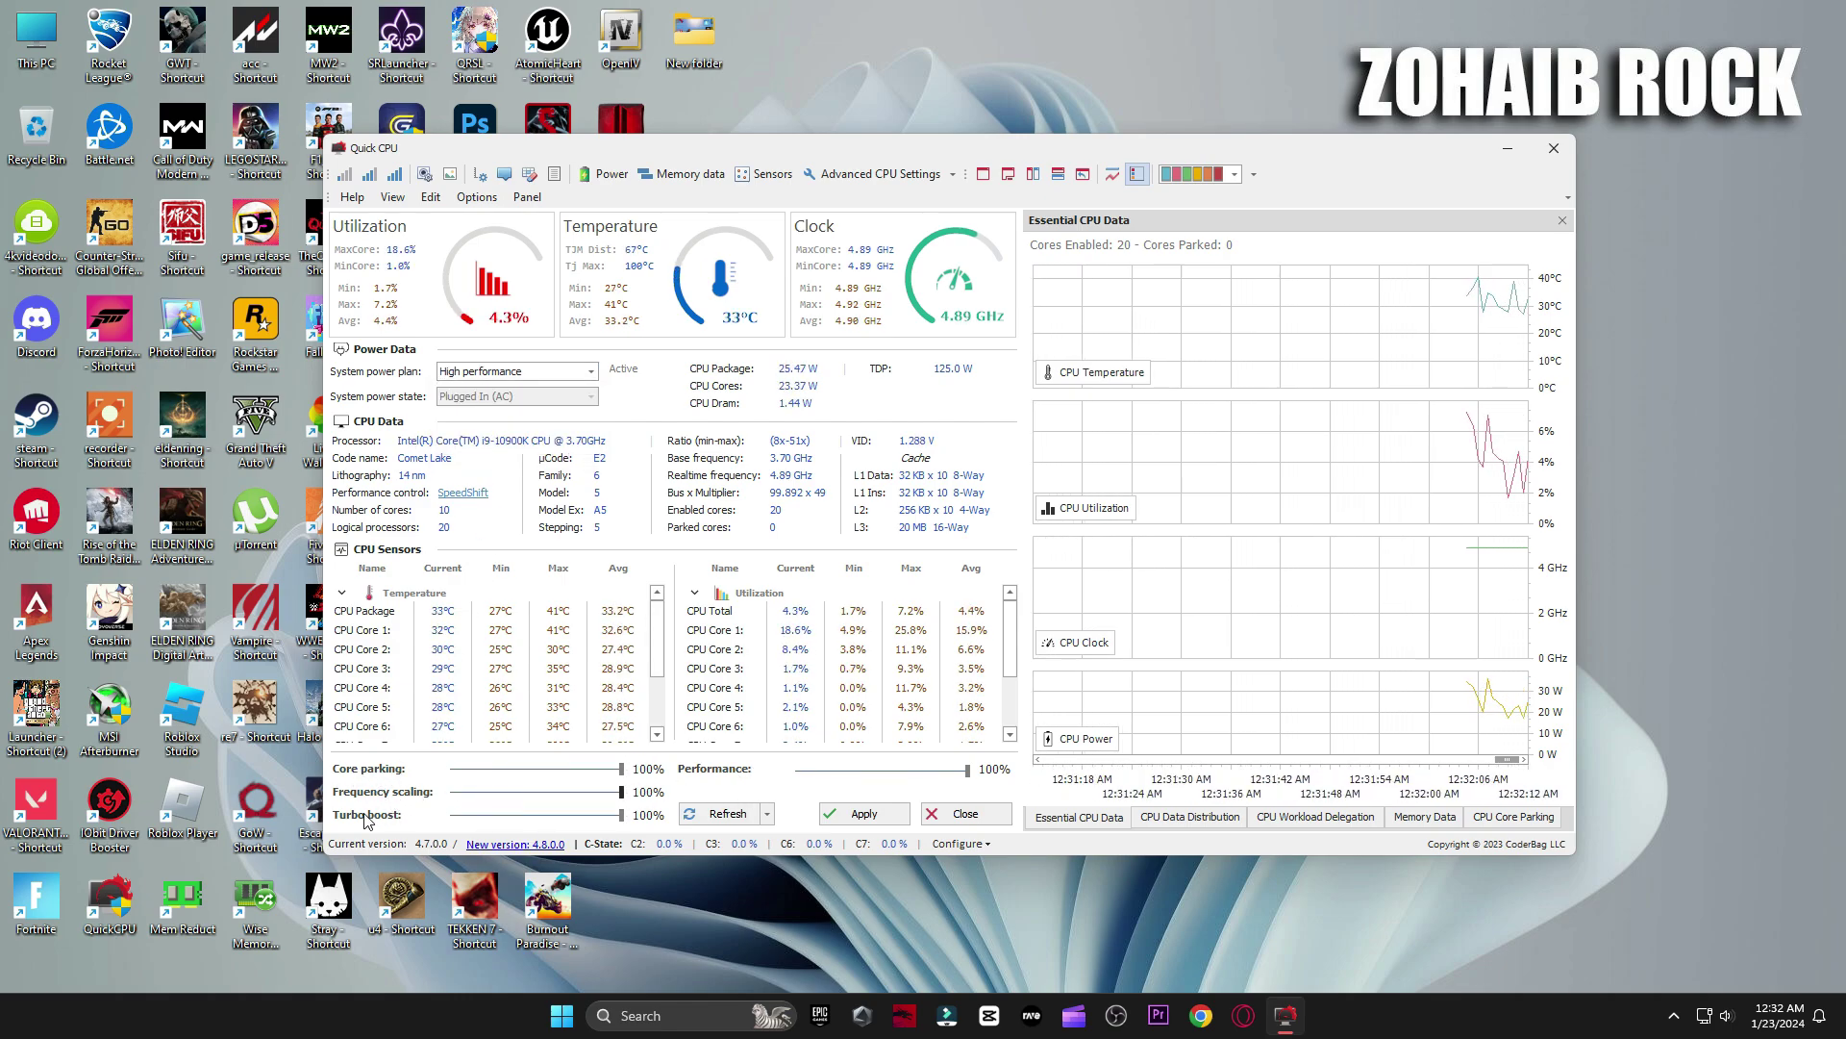
left_click_drag(443, 816, 623, 816)
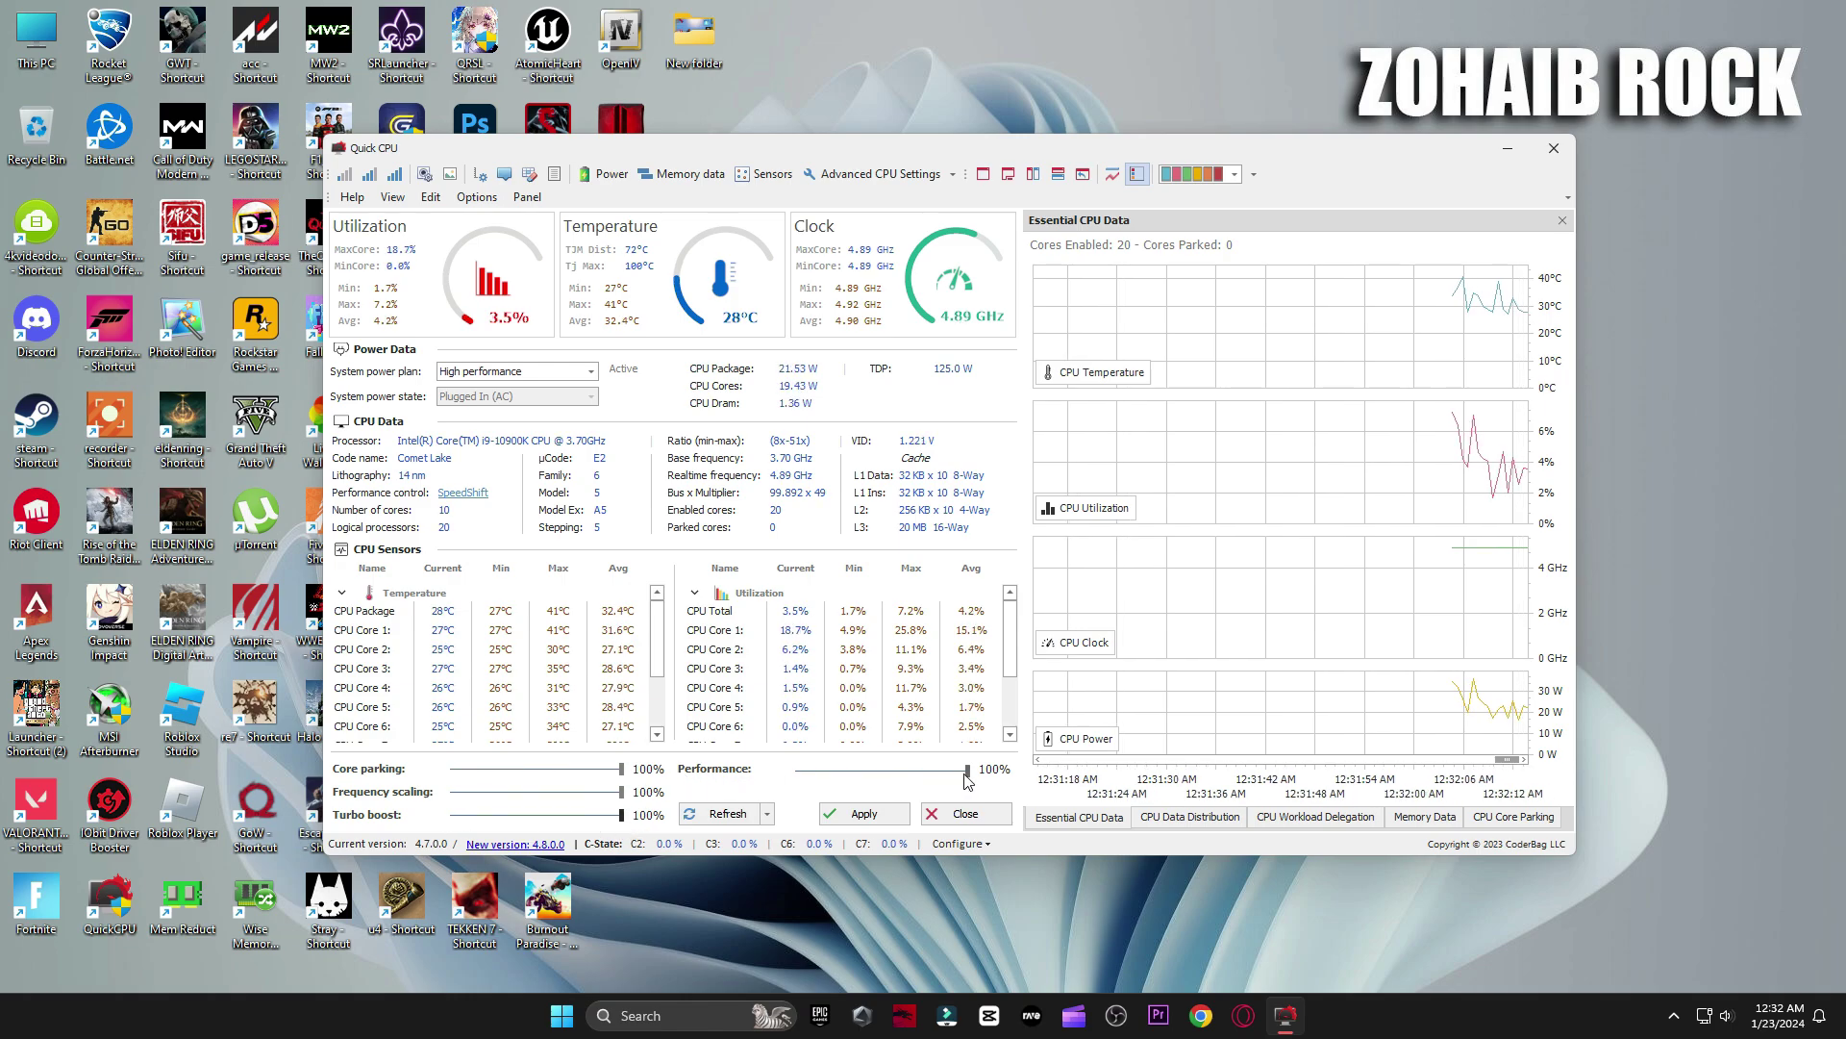
left_click(863, 815)
left_click(1062, 556)
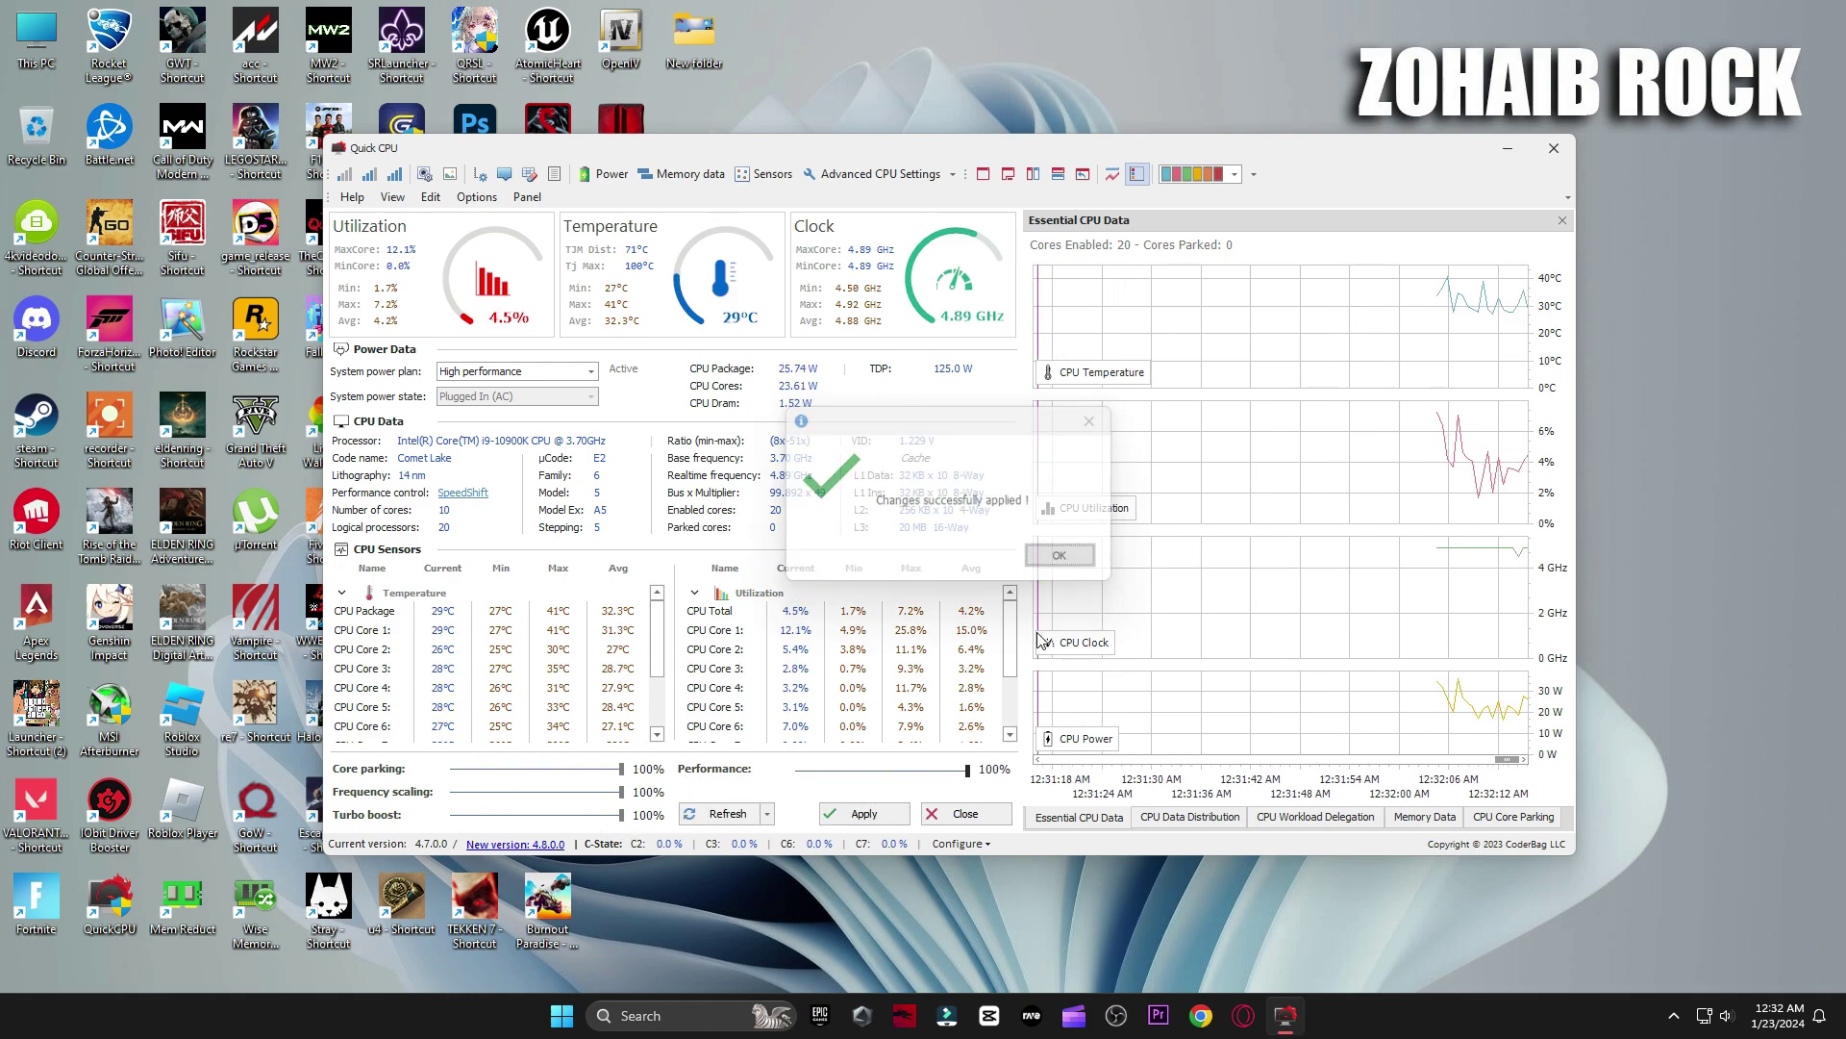
left_click(965, 814)
Search Windows for "power", check the High performance plan in Power Options and close the window.
left_click(690, 1014)
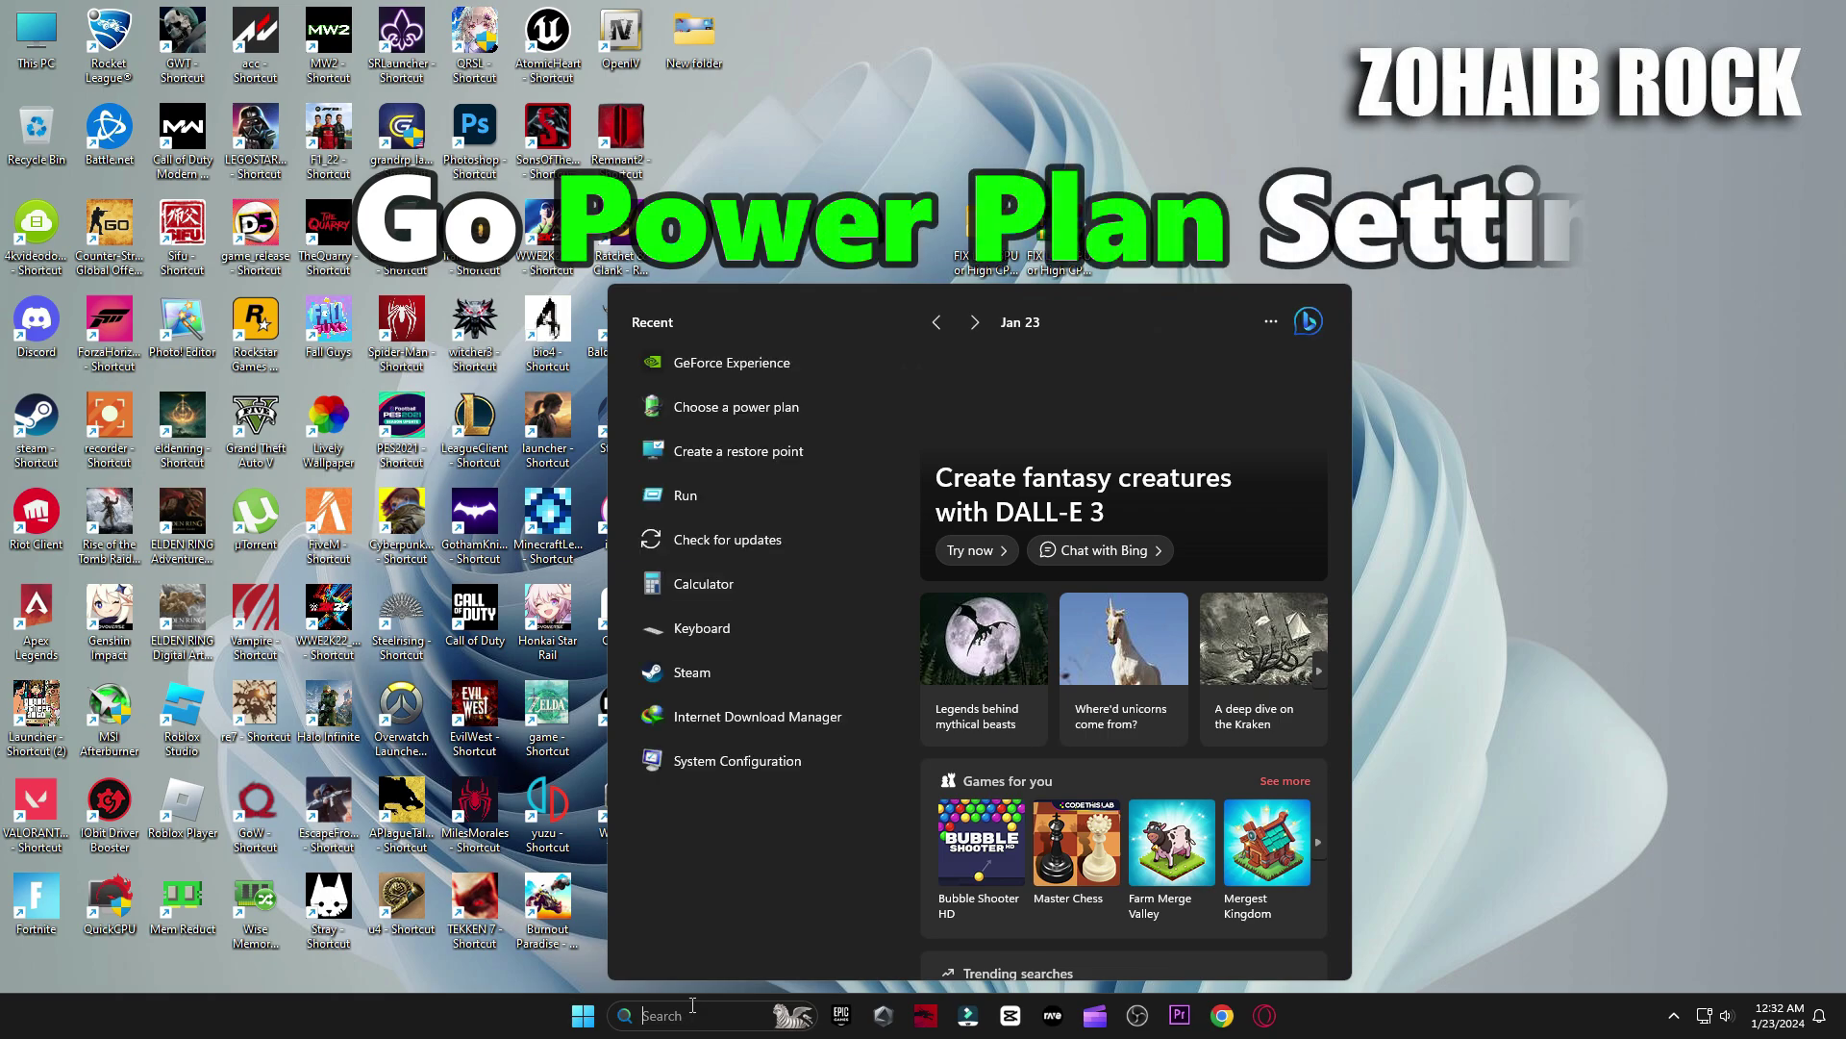
type("power")
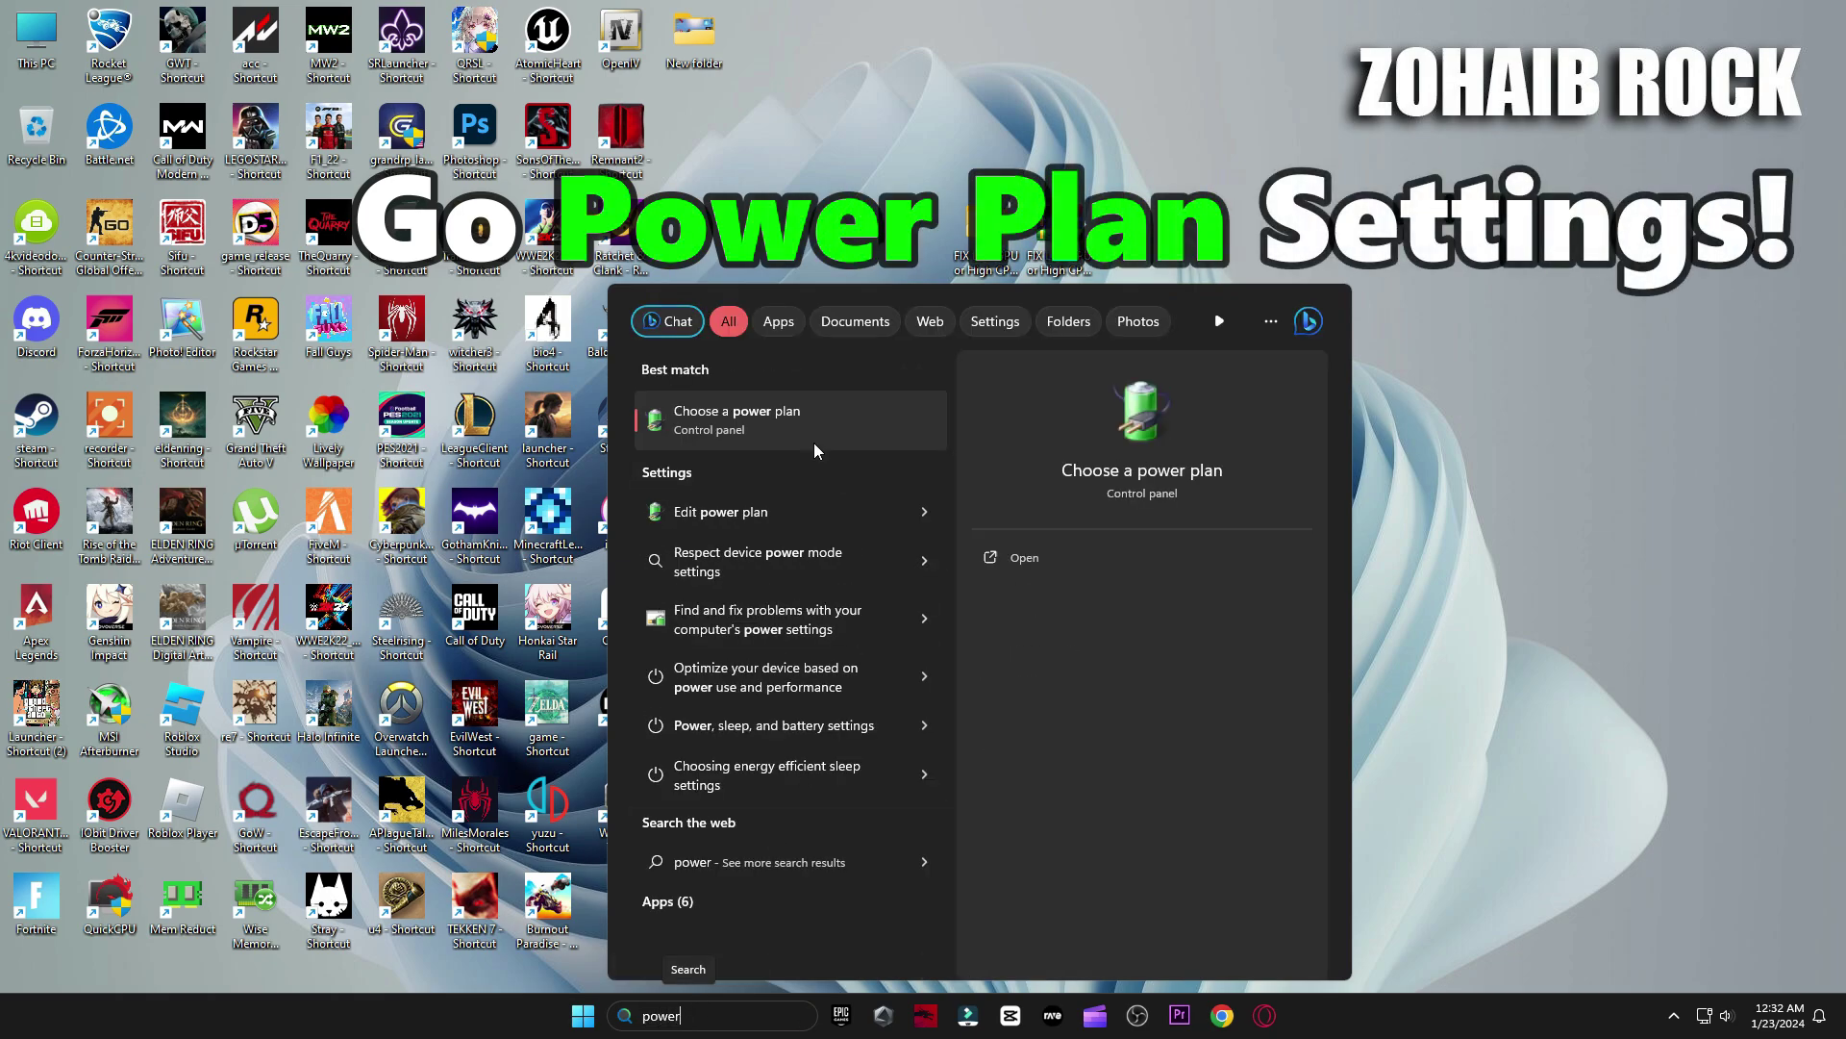
left_click(747, 440)
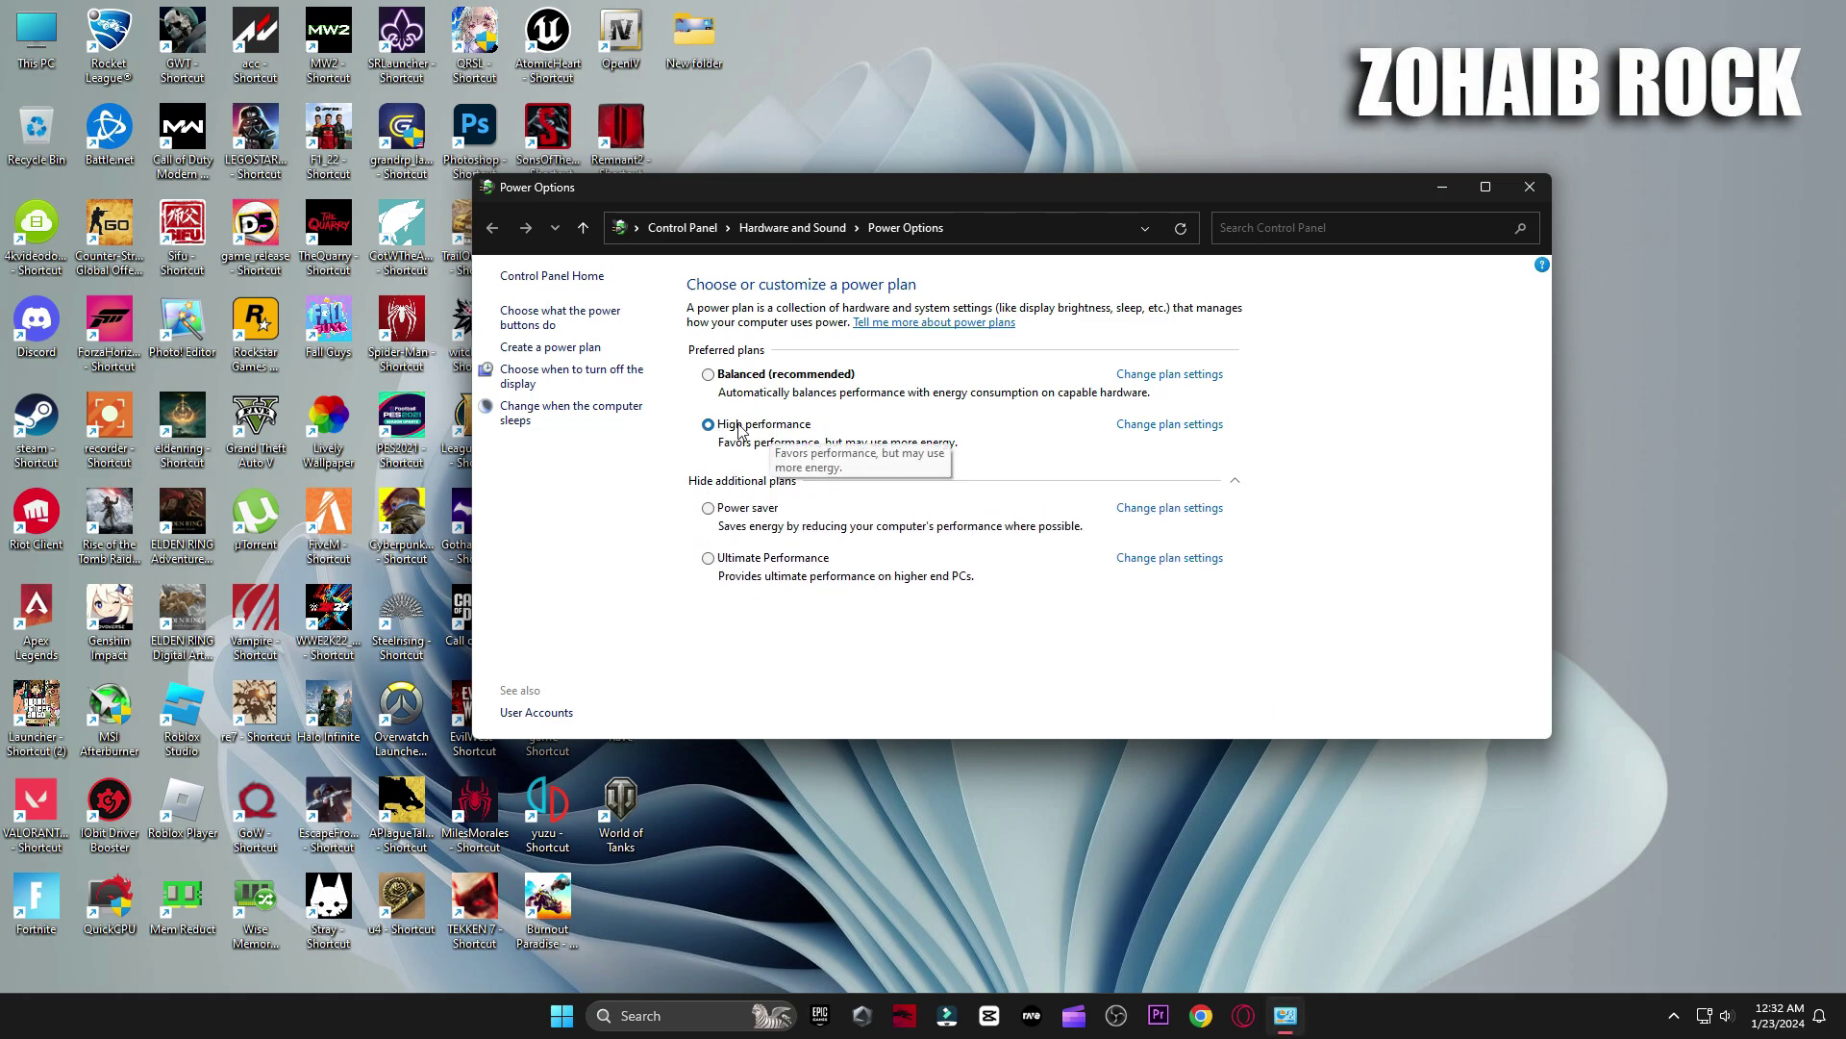
left_click(1530, 186)
Open the extracted Fortnite fix pack and select its two registry files, Disable Power Throttling (Registry) and Optimize ALL Windows Settings.
double_click(973, 257)
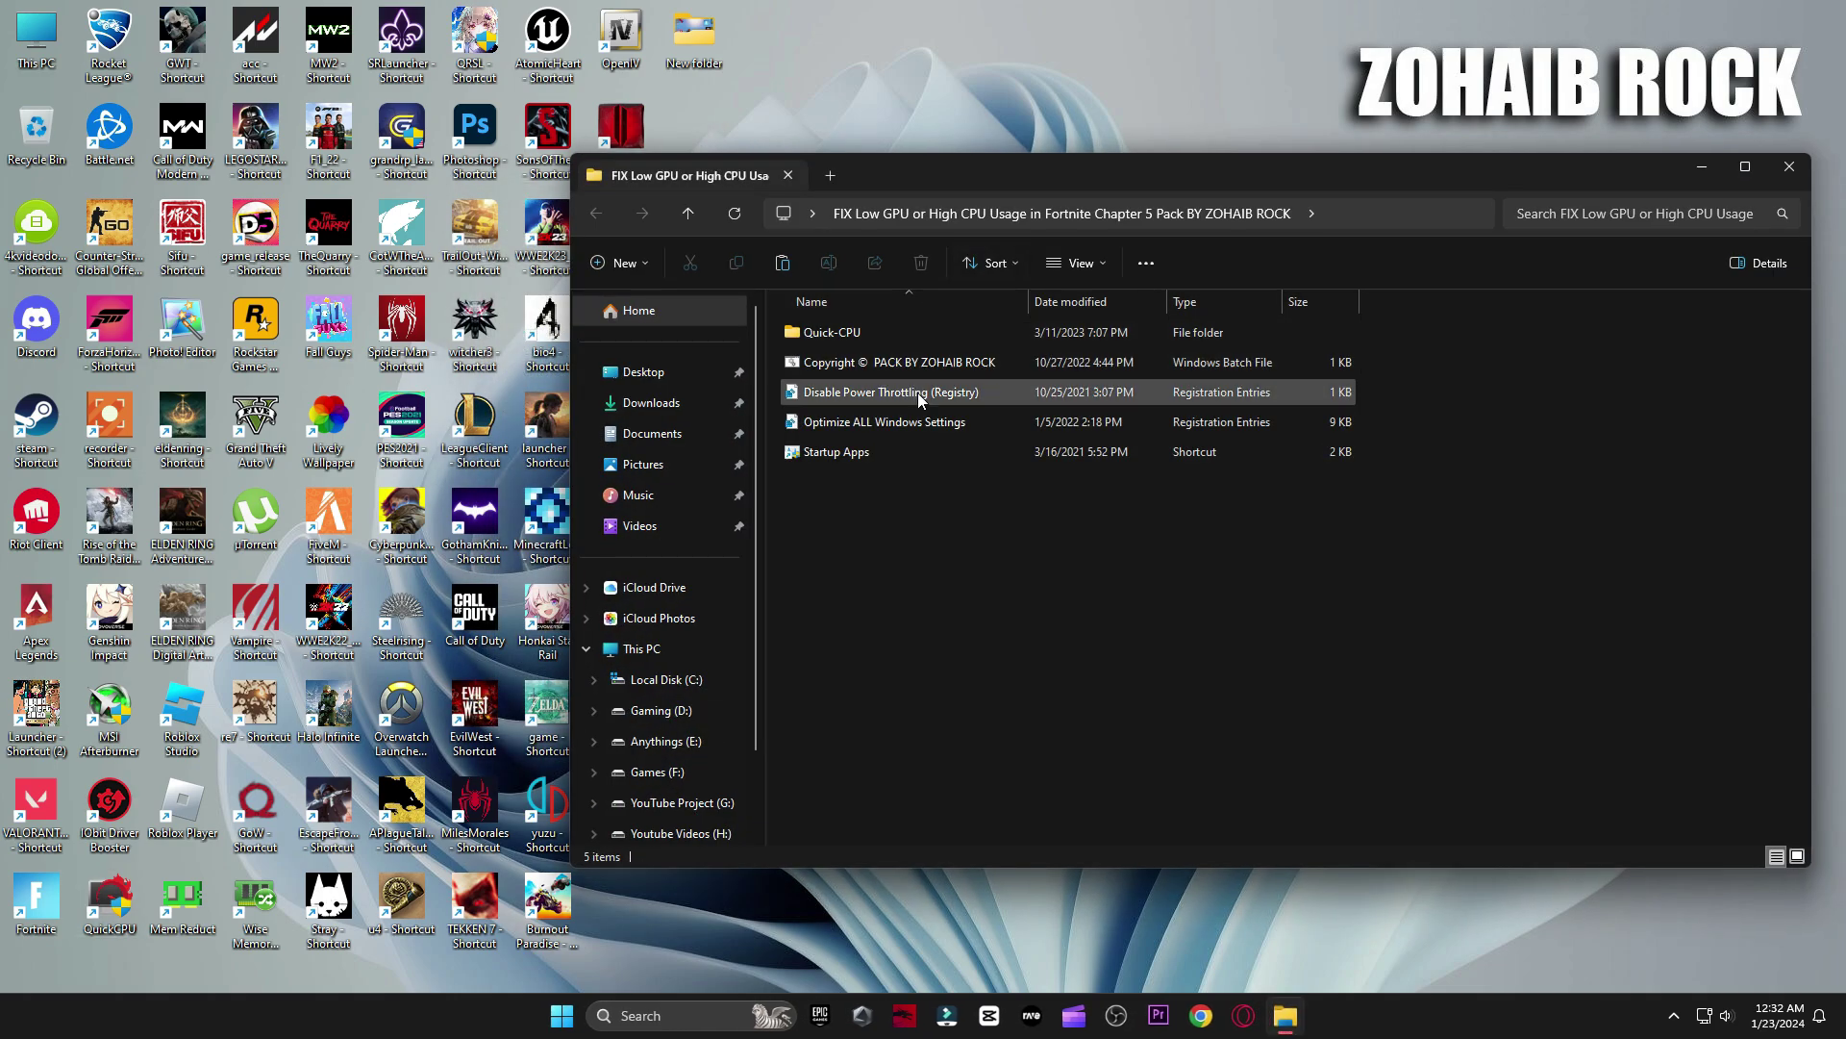
mouse_move(1366, 395)
left_mouse_down()
mouse_move(1366, 428)
mouse_move(1345, 423)
left_mouse_up()
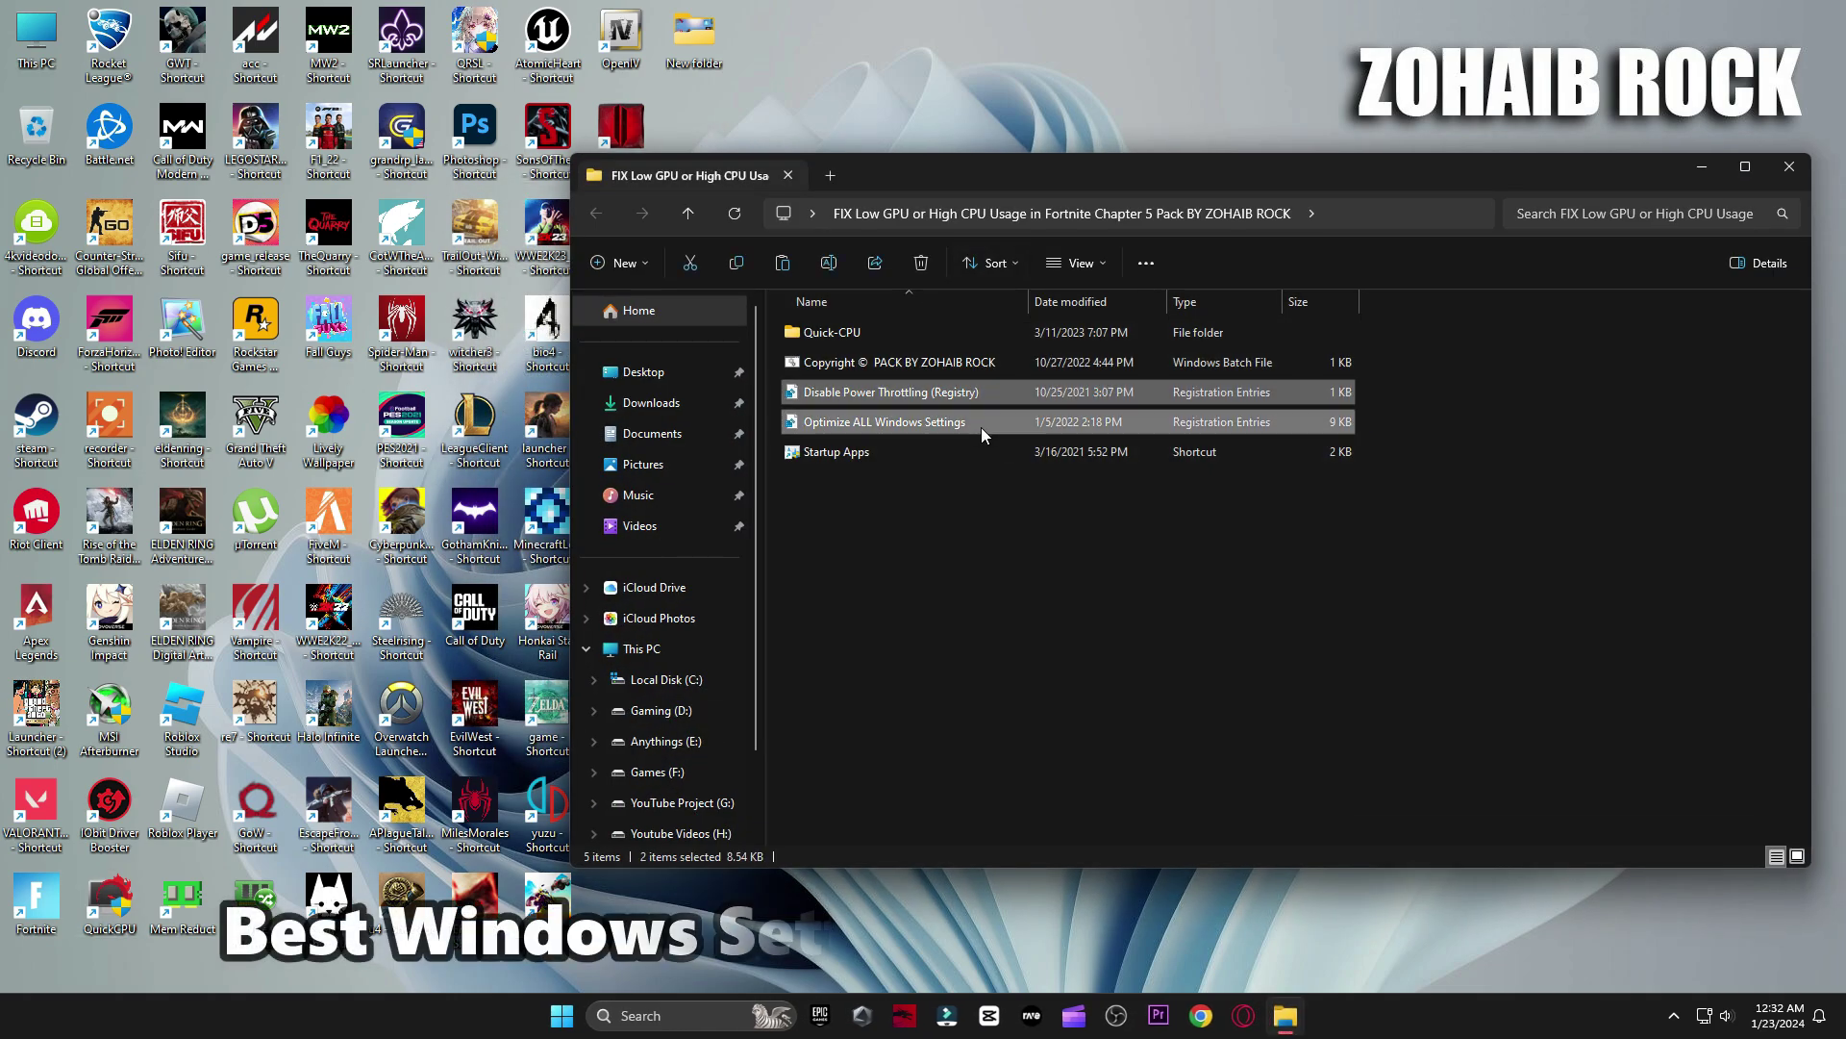
Open Windows Settings and look through the System page.
key("super")
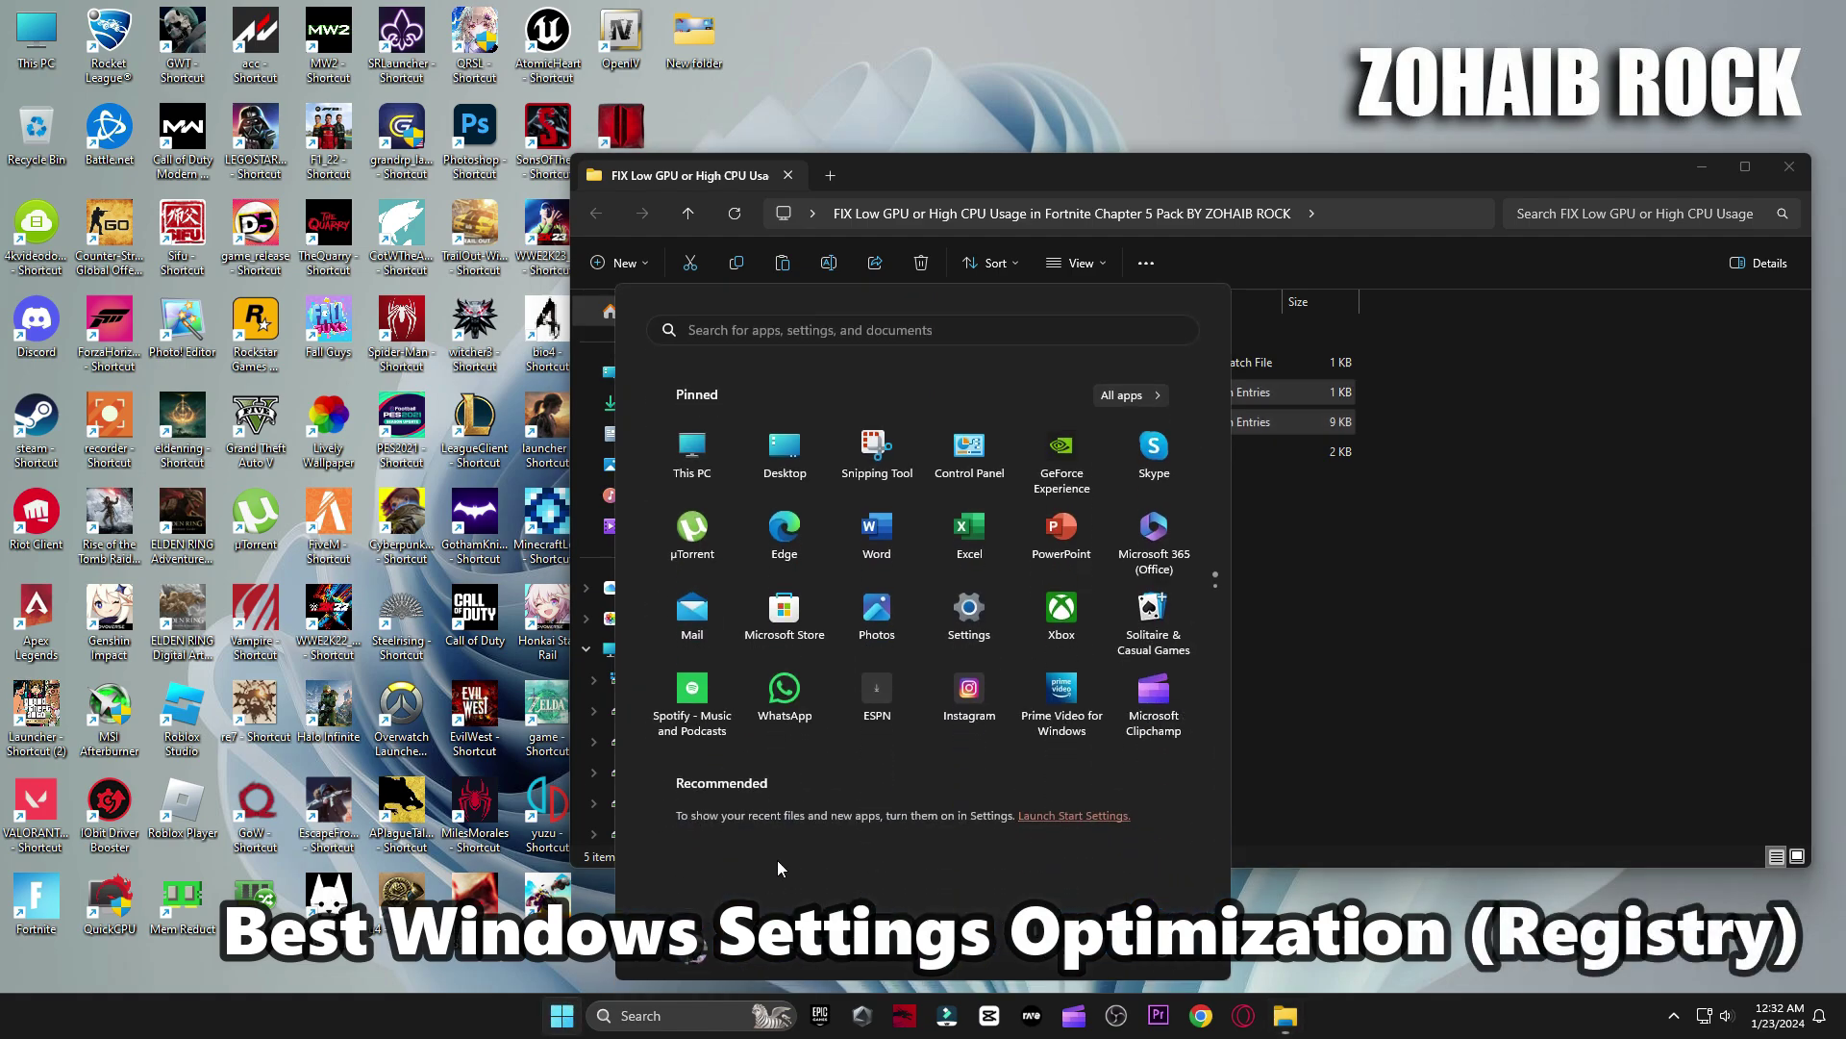
left_click(961, 616)
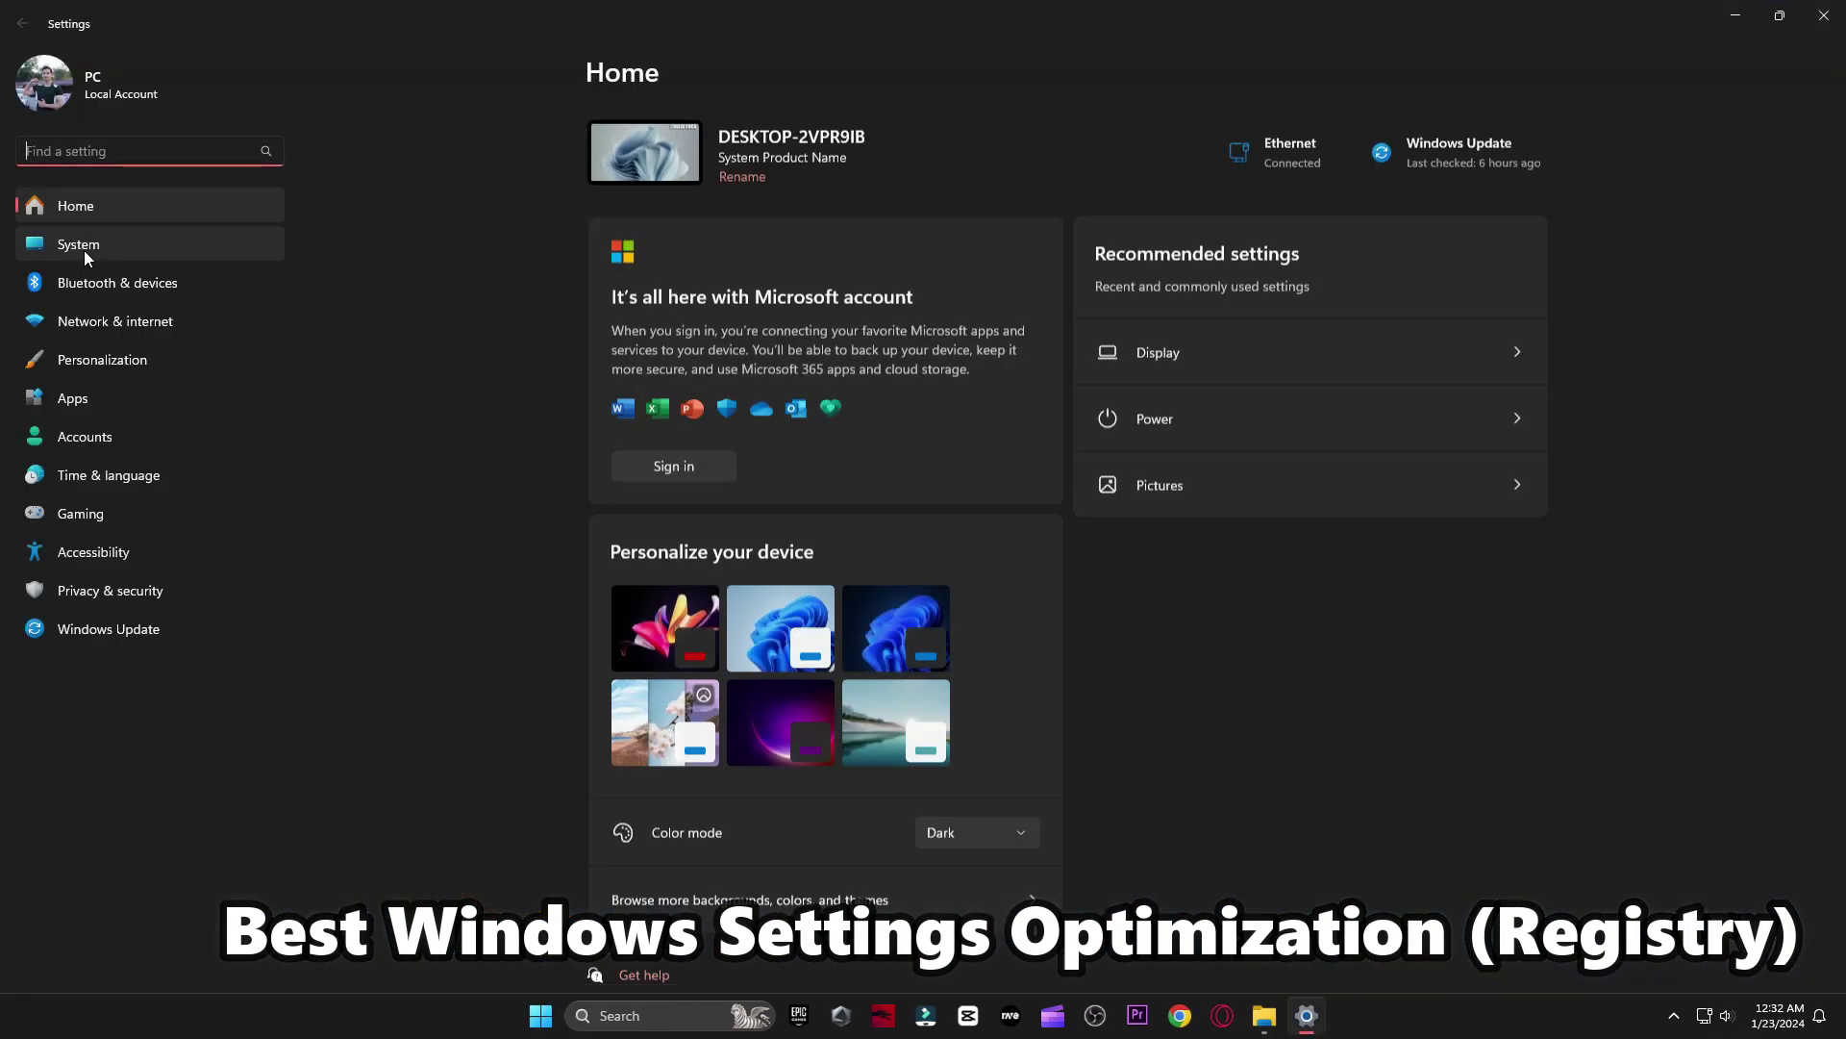
left_click(81, 244)
scroll(1224, 409, "down", 5)
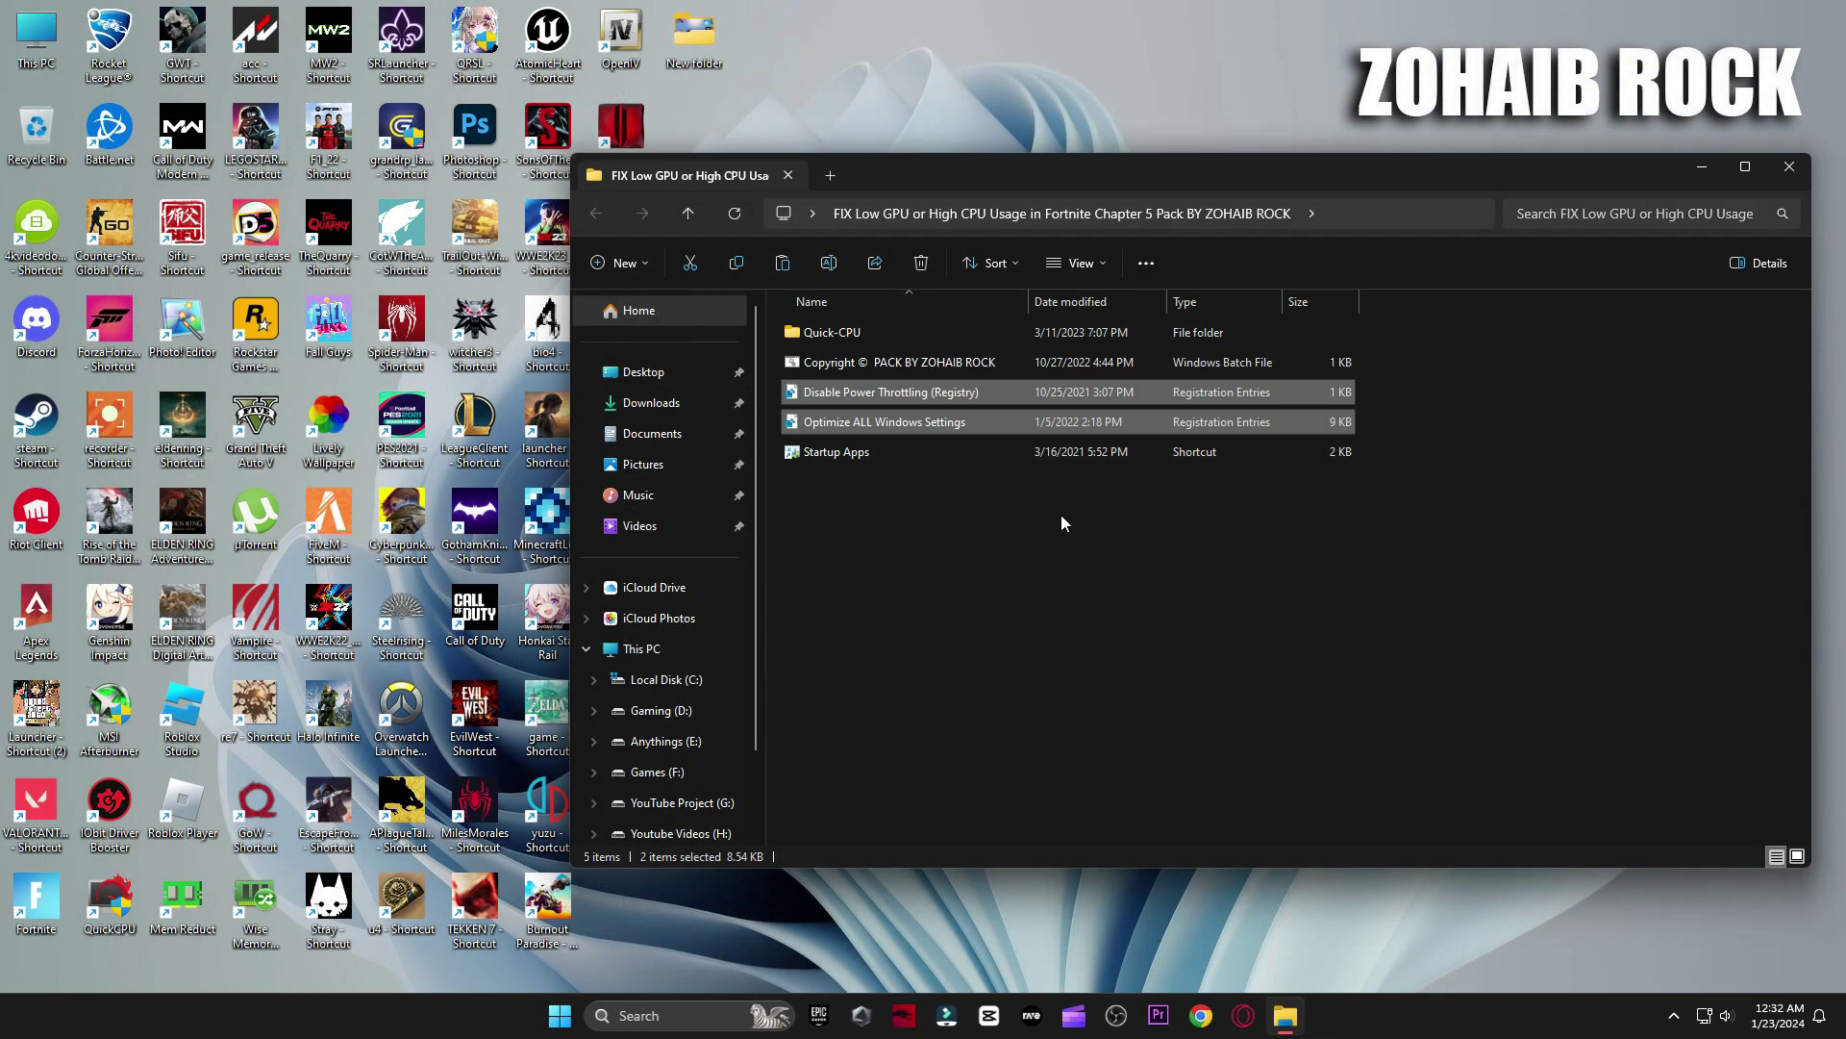
Merge Optimize ALL Windows Settings and Disable Power Throttling (Registry) into the registry, accepting the confirmations.
double_click(818, 421)
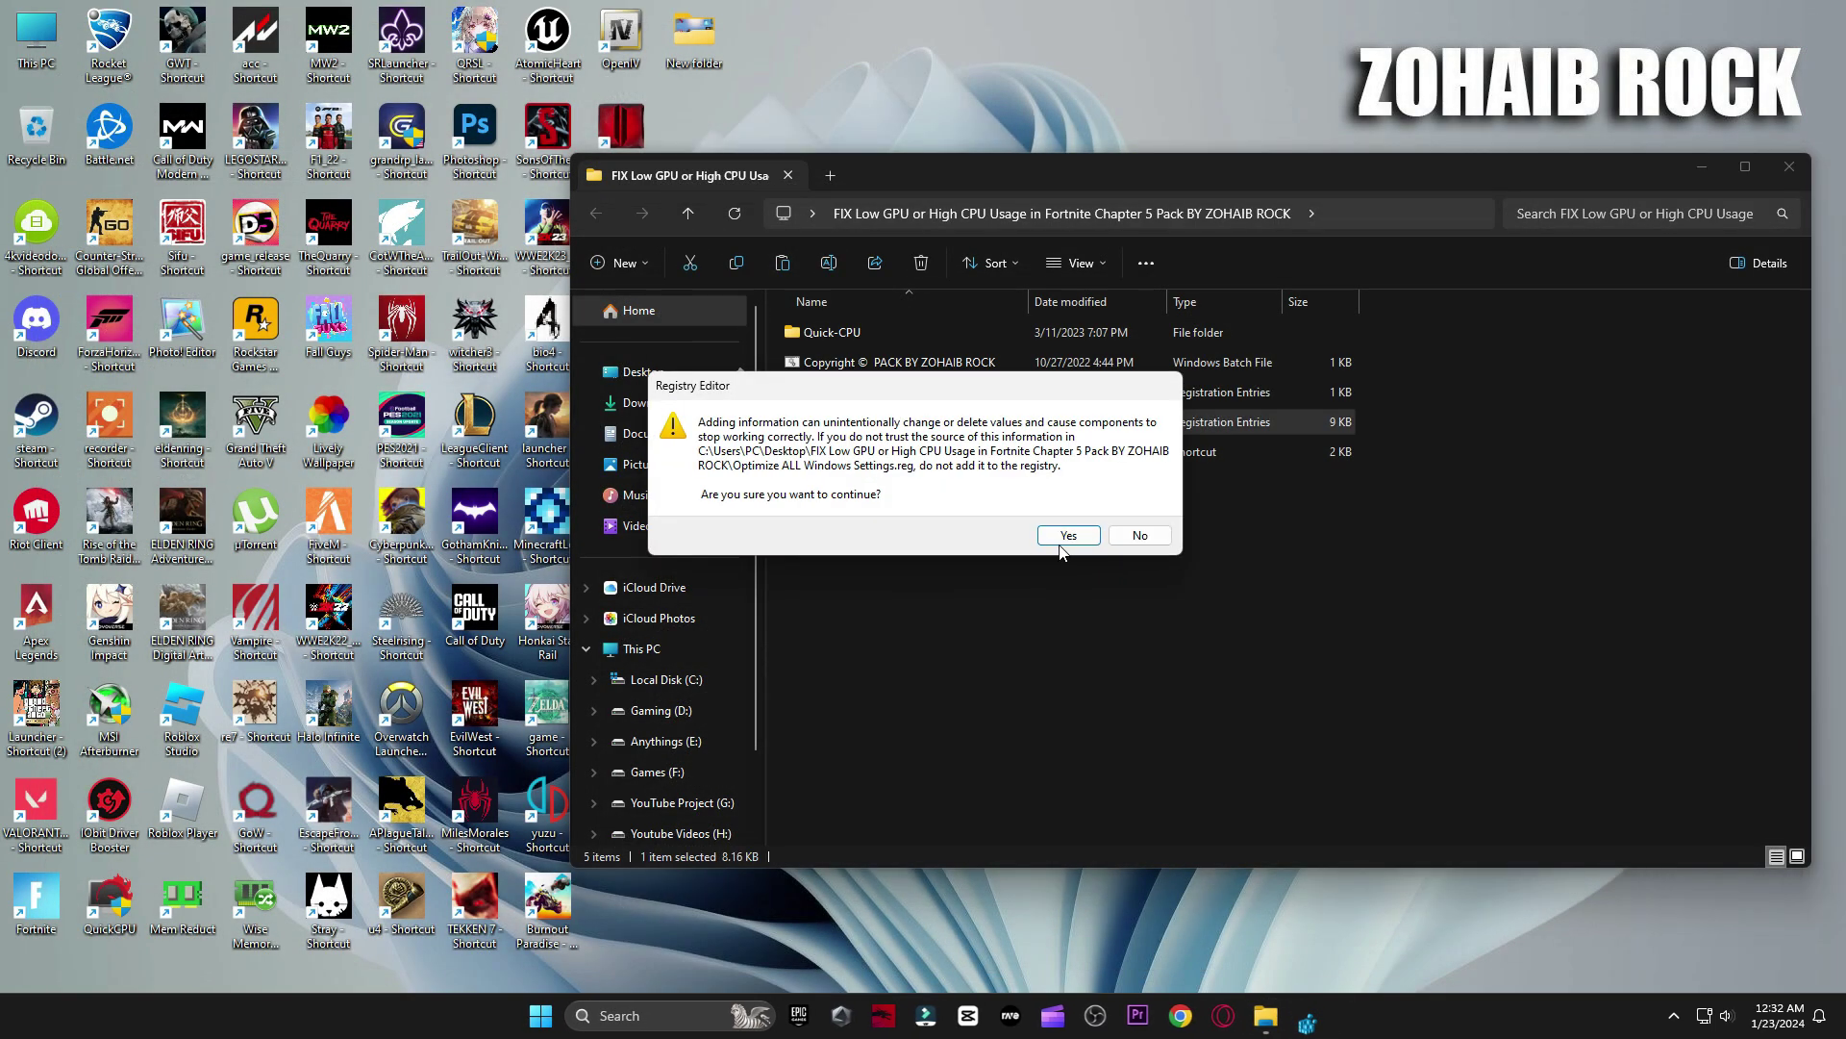
left_click(1067, 535)
left_click(1137, 515)
double_click(894, 392)
left_click(1067, 534)
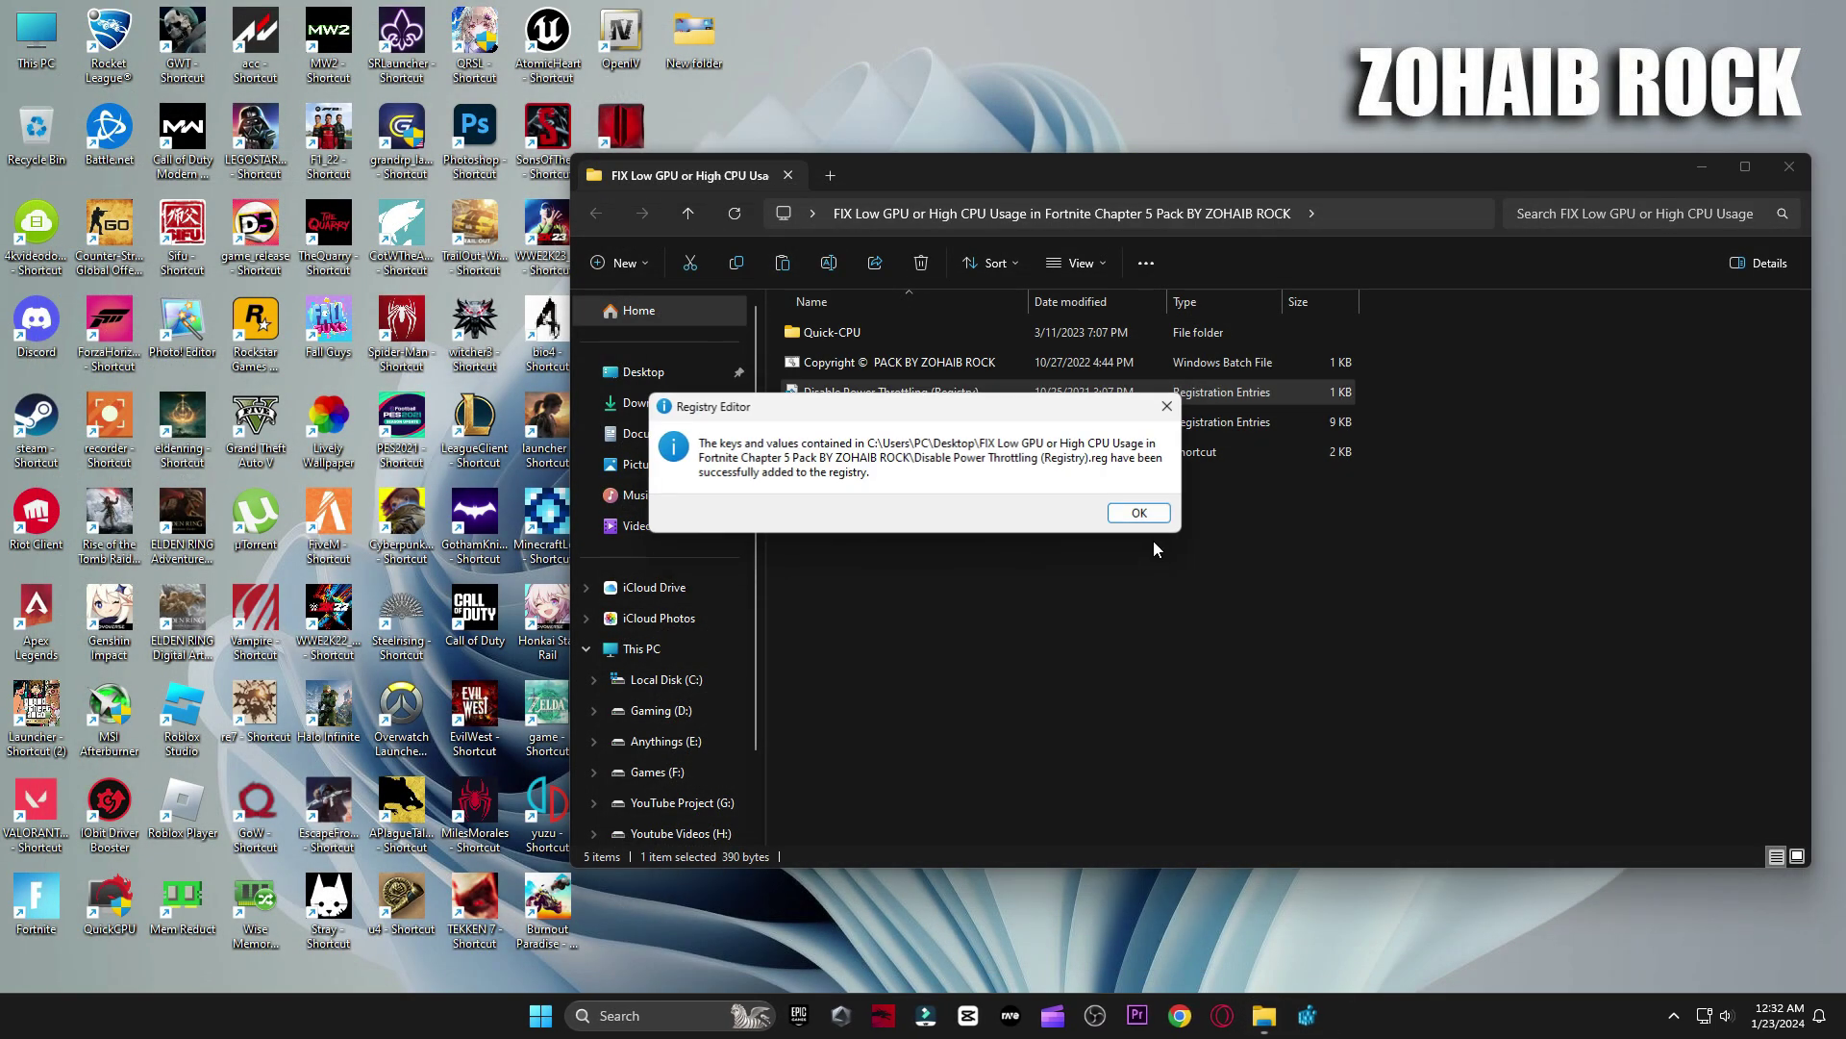
left_click(1138, 512)
Open Startup Apps from the pack, review the status and startup impact of each app, and close Task Manager and the folder.
double_click(867, 452)
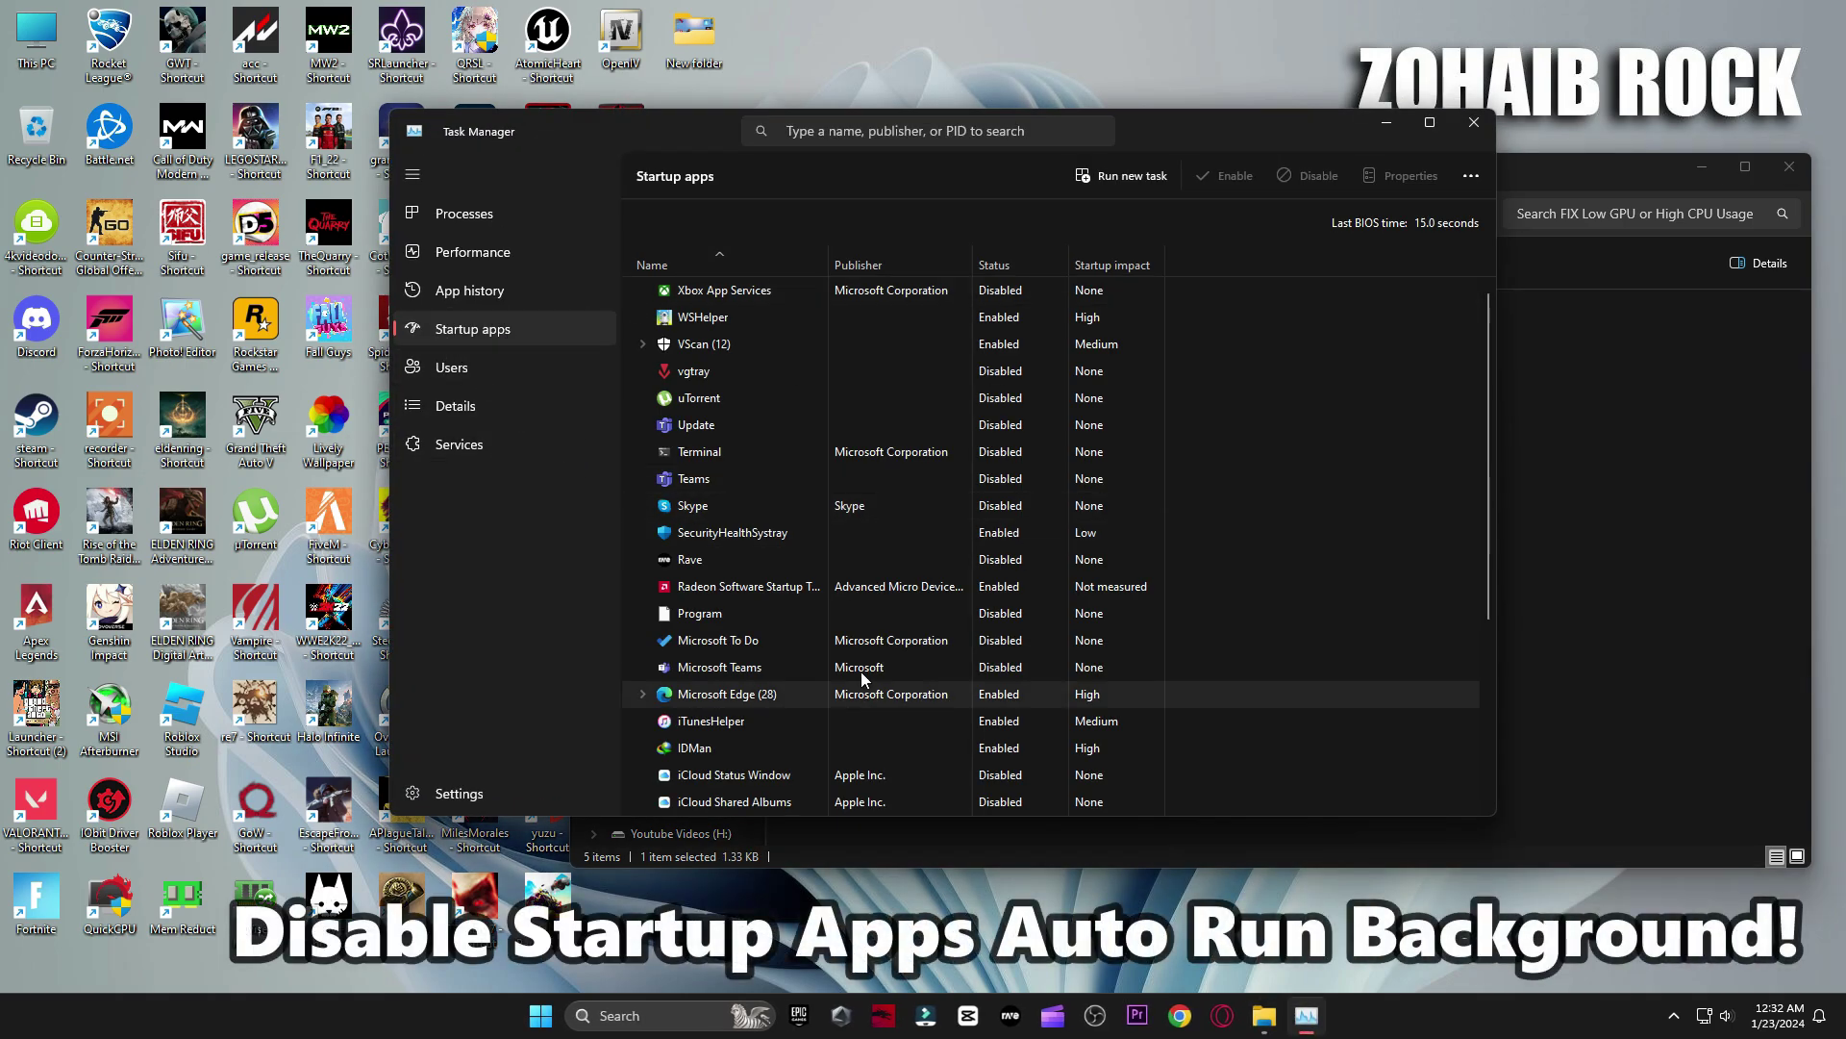
scroll(889, 494, "down", 4)
scroll(965, 659, "up", 3)
scroll(966, 660, "up", 1)
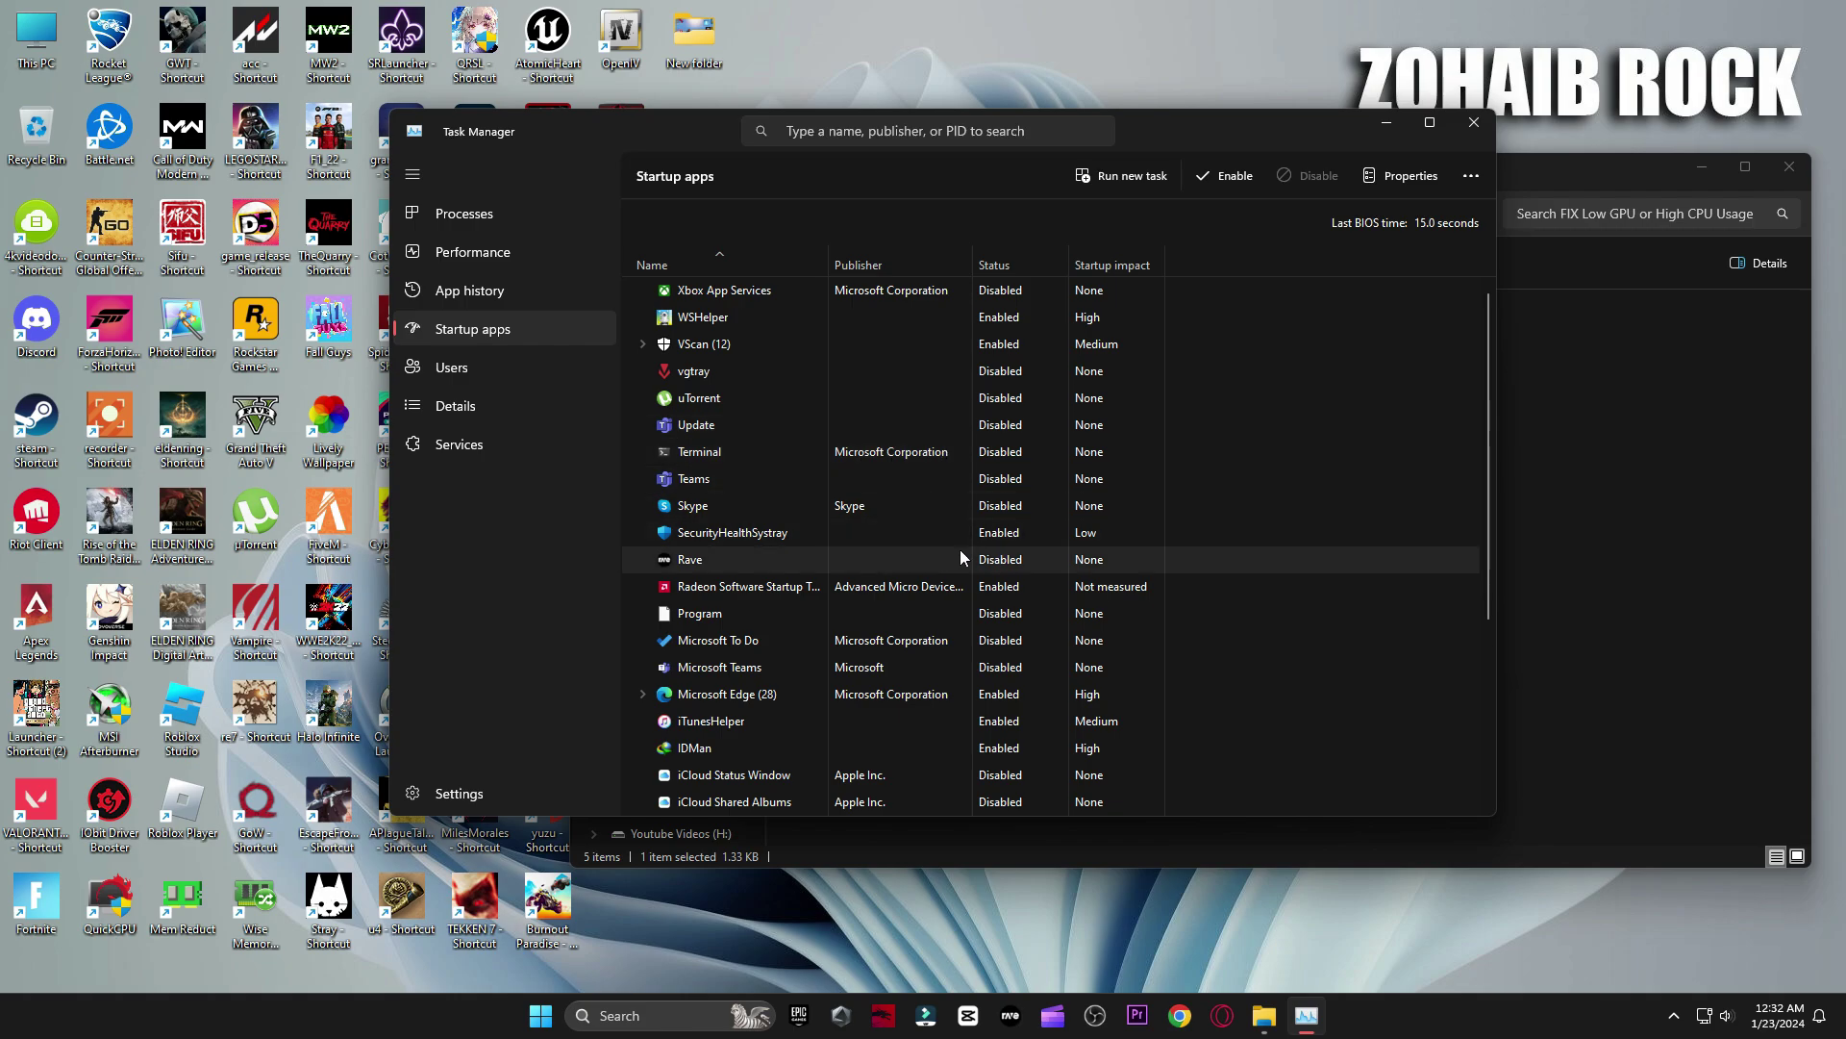
scroll(960, 550, "down", 1)
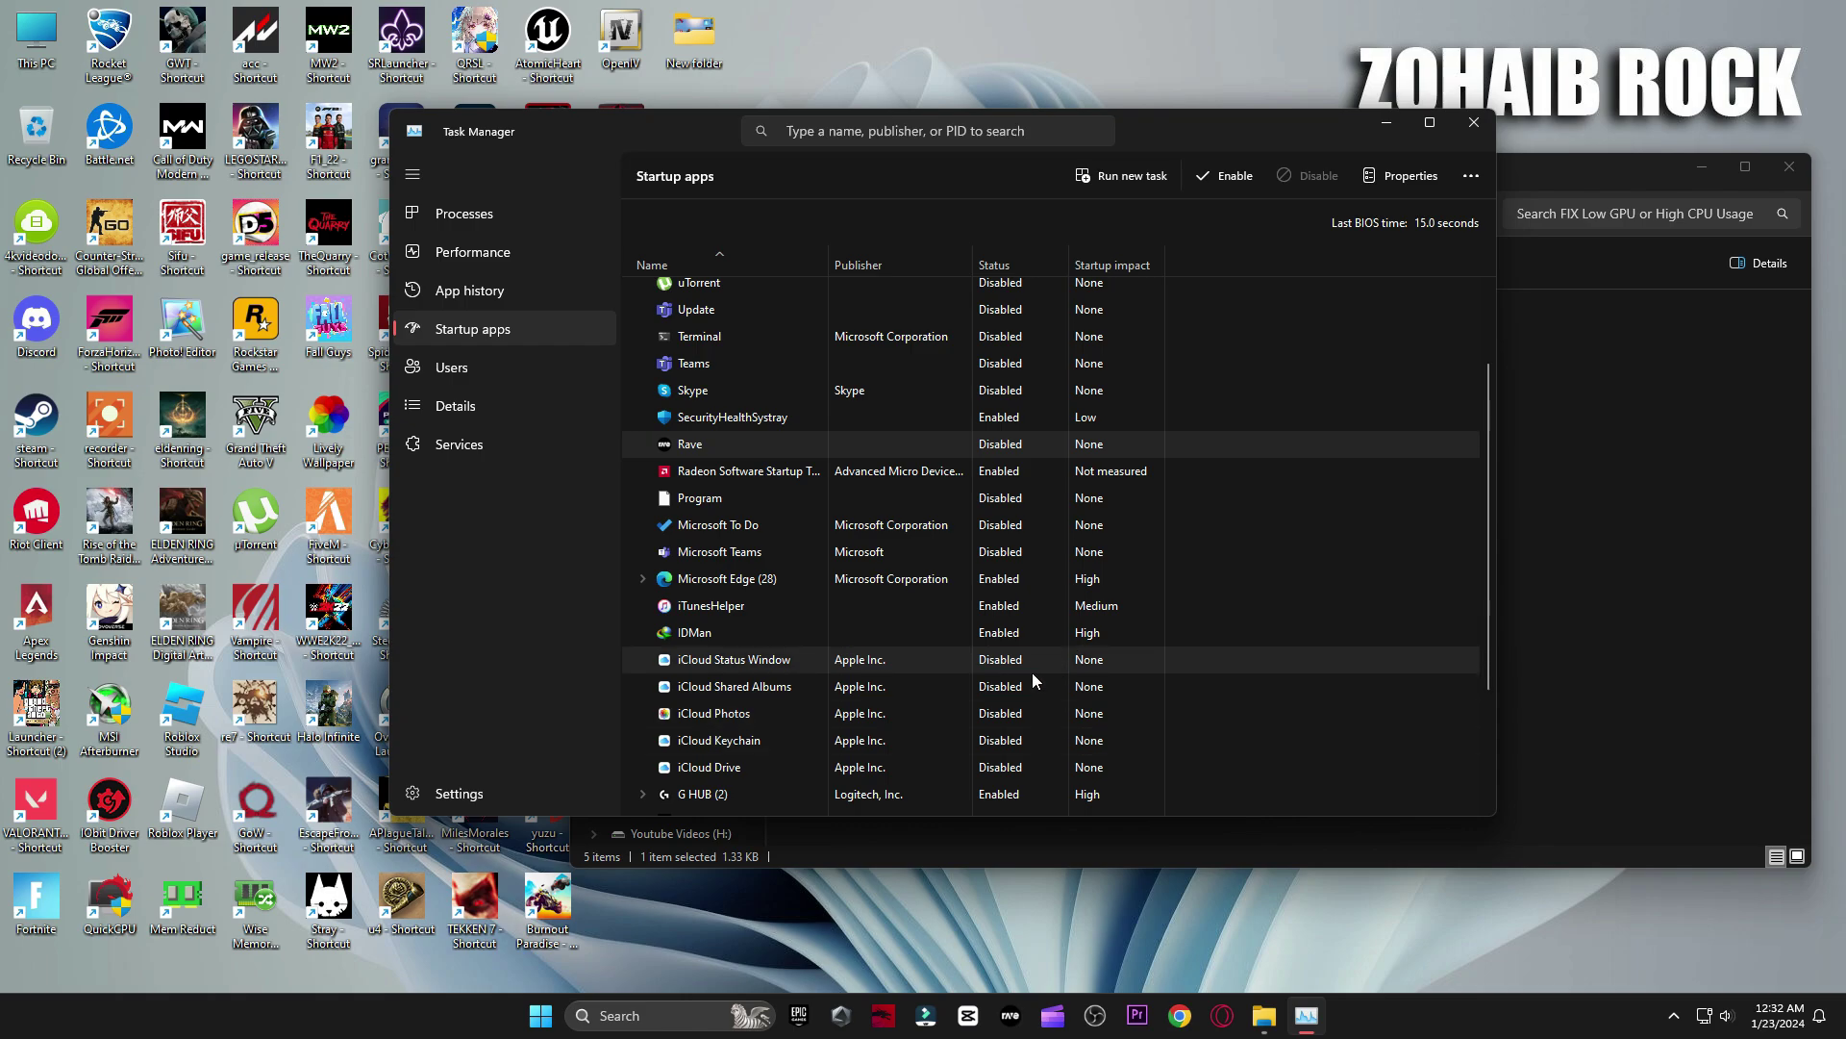
scroll(991, 712, "down", 1)
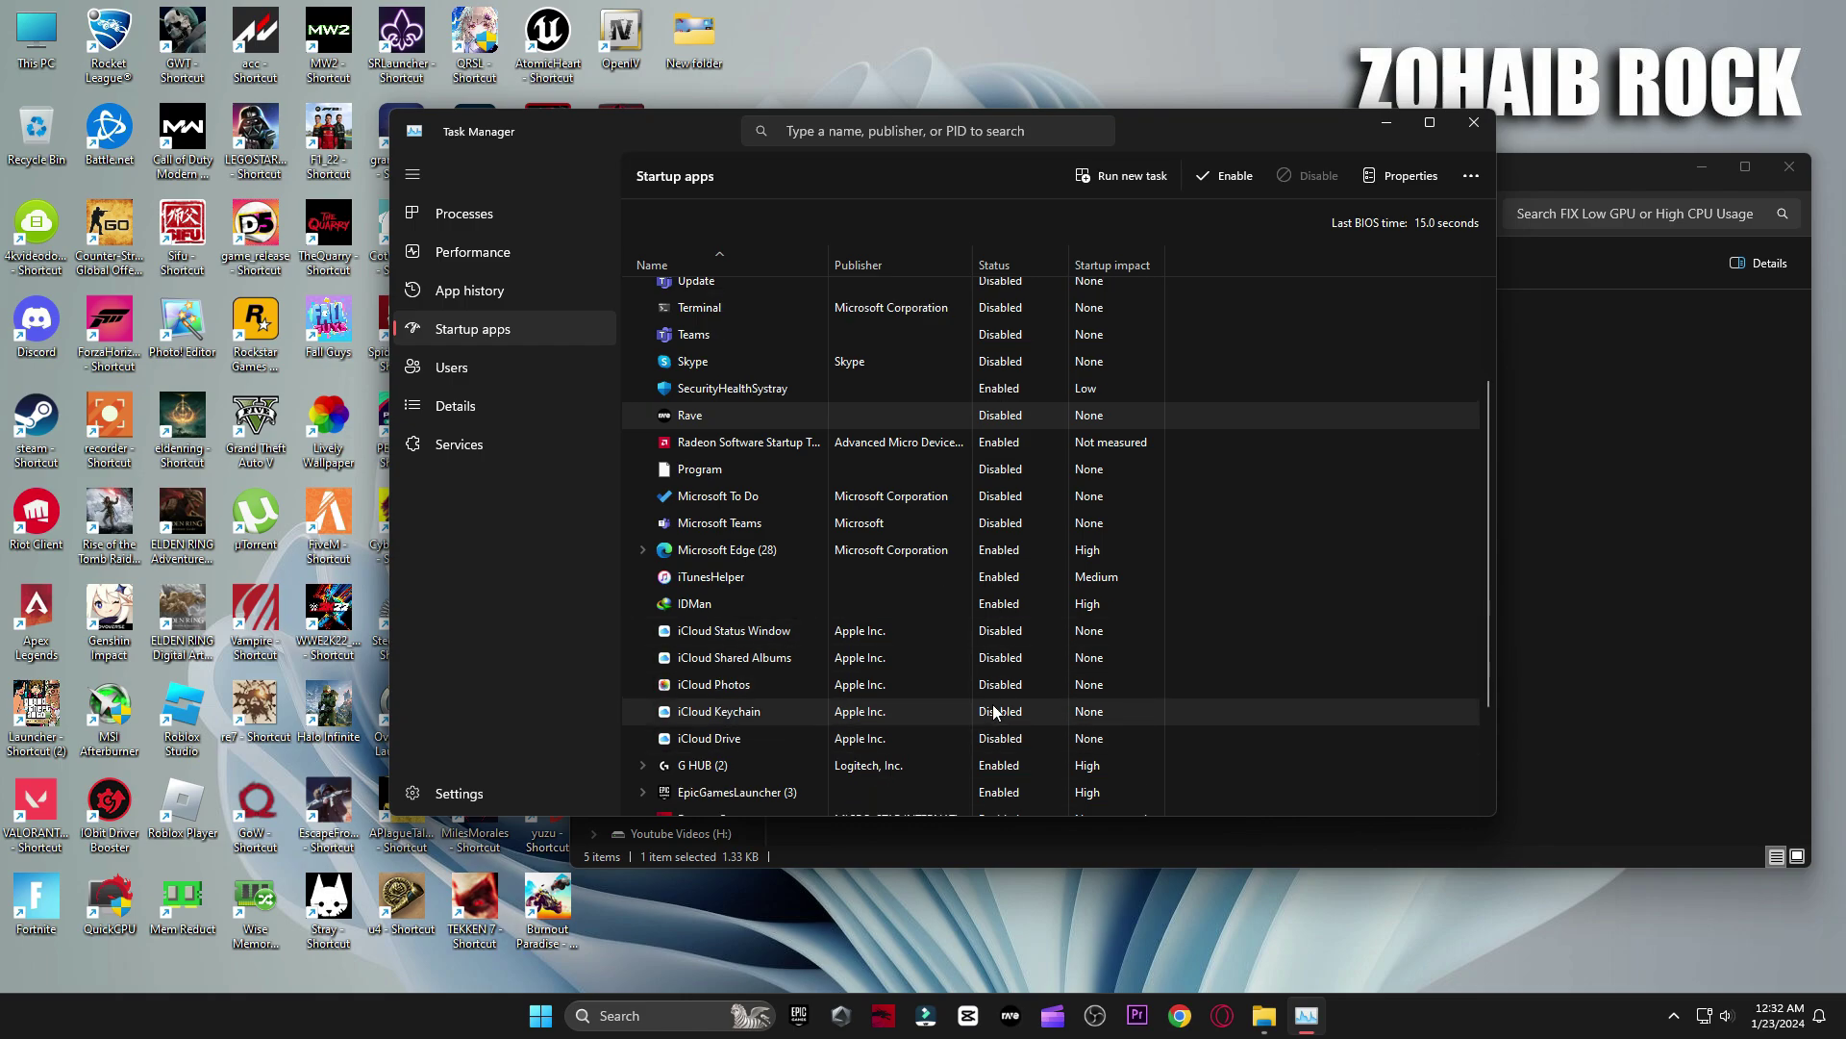
scroll(949, 569, "down", 2)
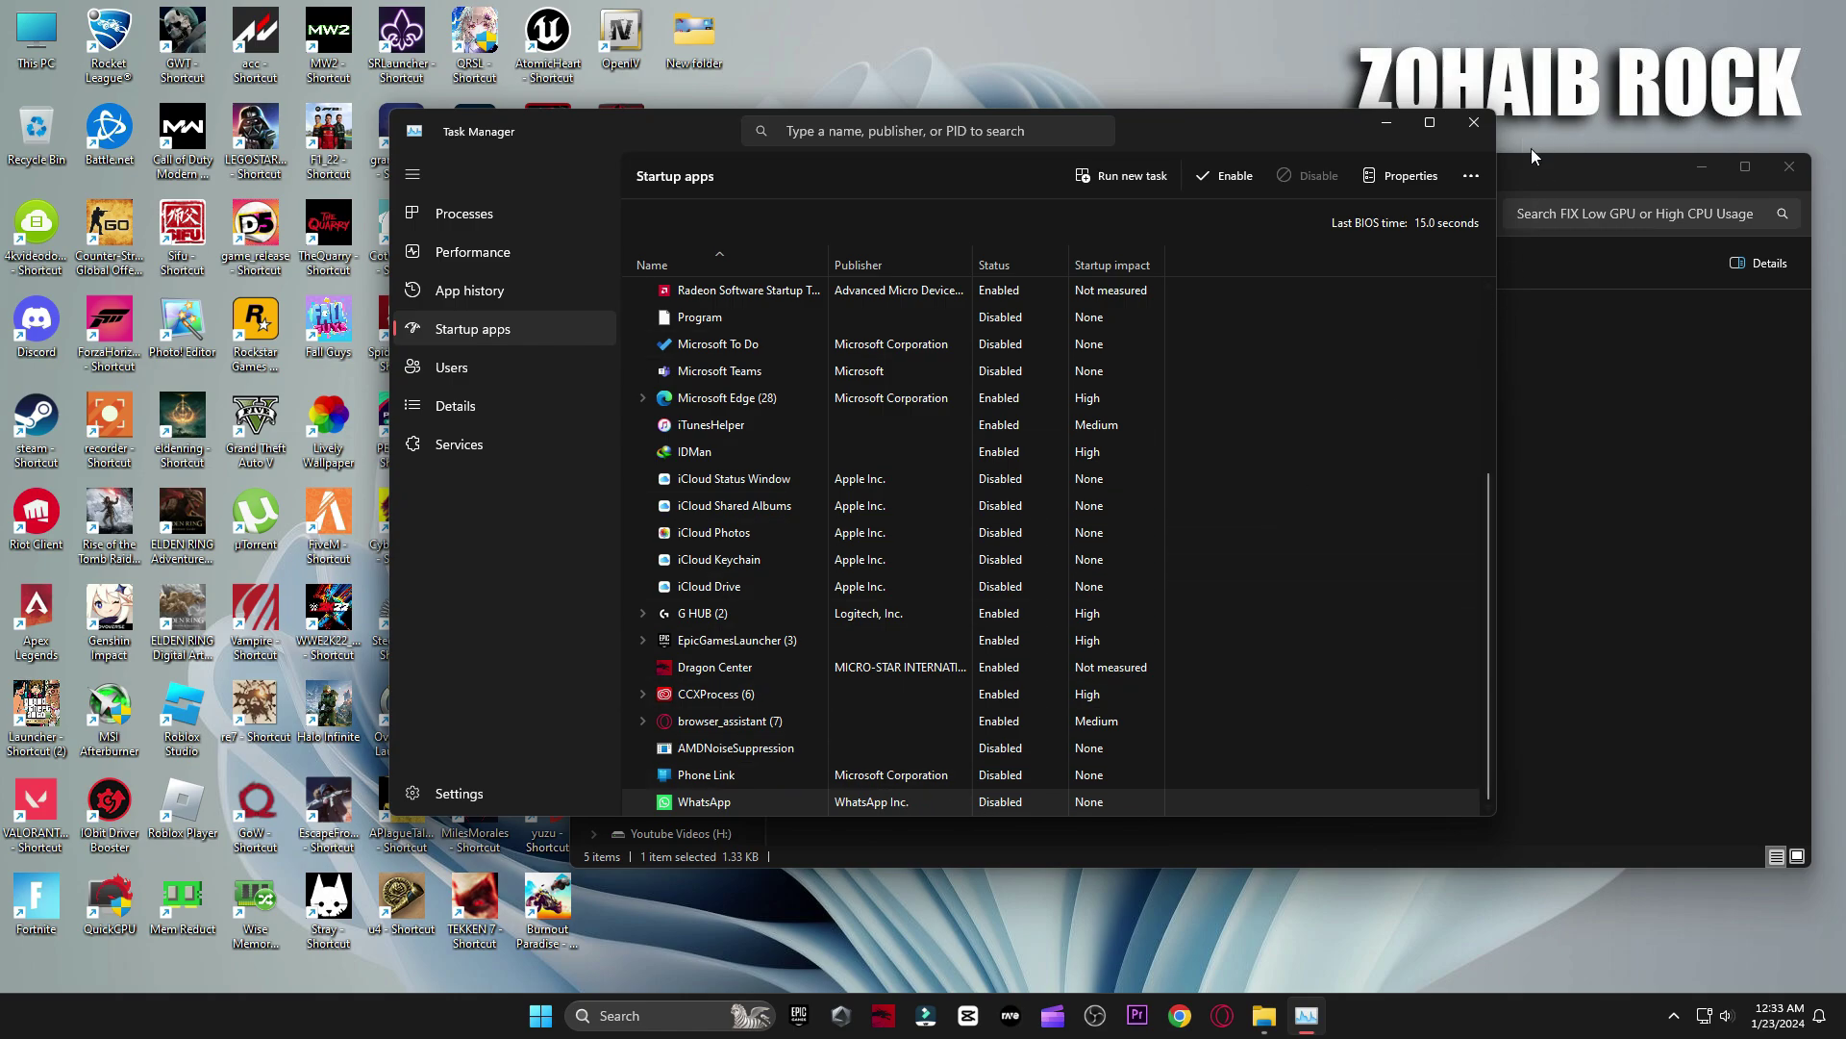
left_click(1473, 123)
left_click(1789, 168)
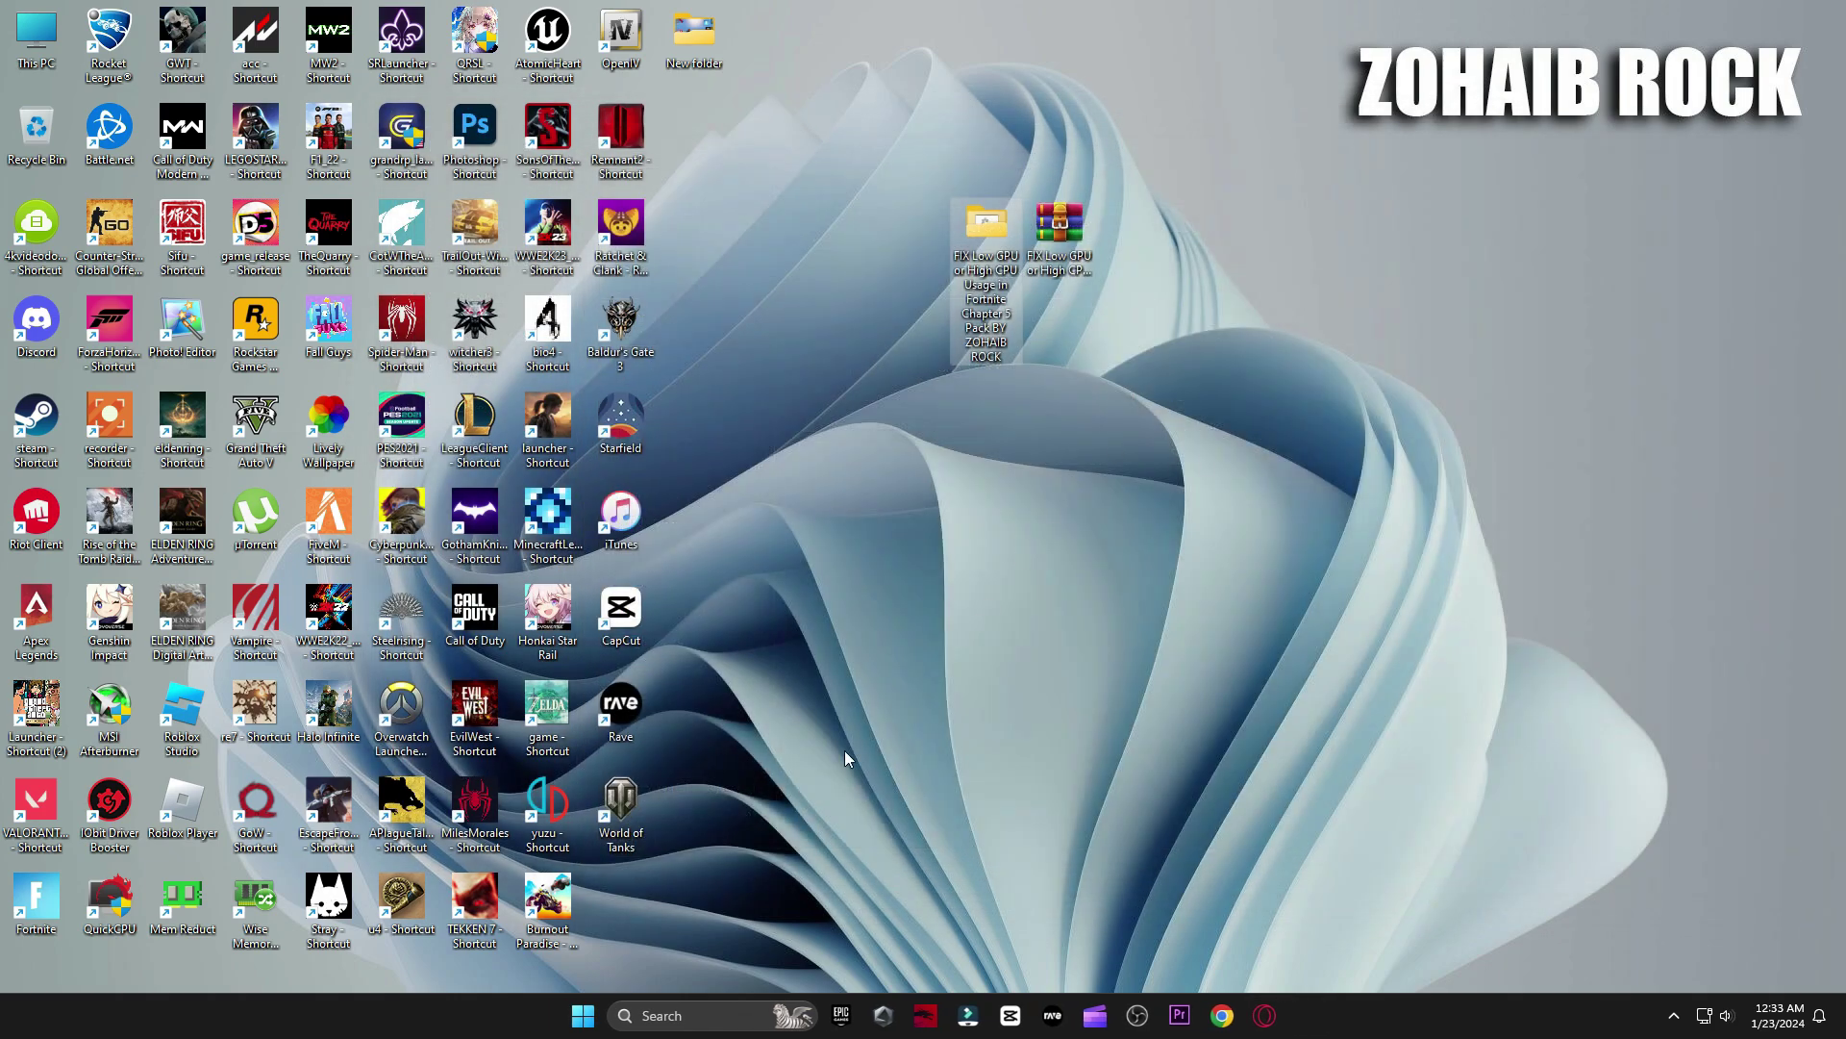
Open Windows Settings, check Game Mode under Gaming and continue to its related Graphics settings.
key("super")
left_click(962, 598)
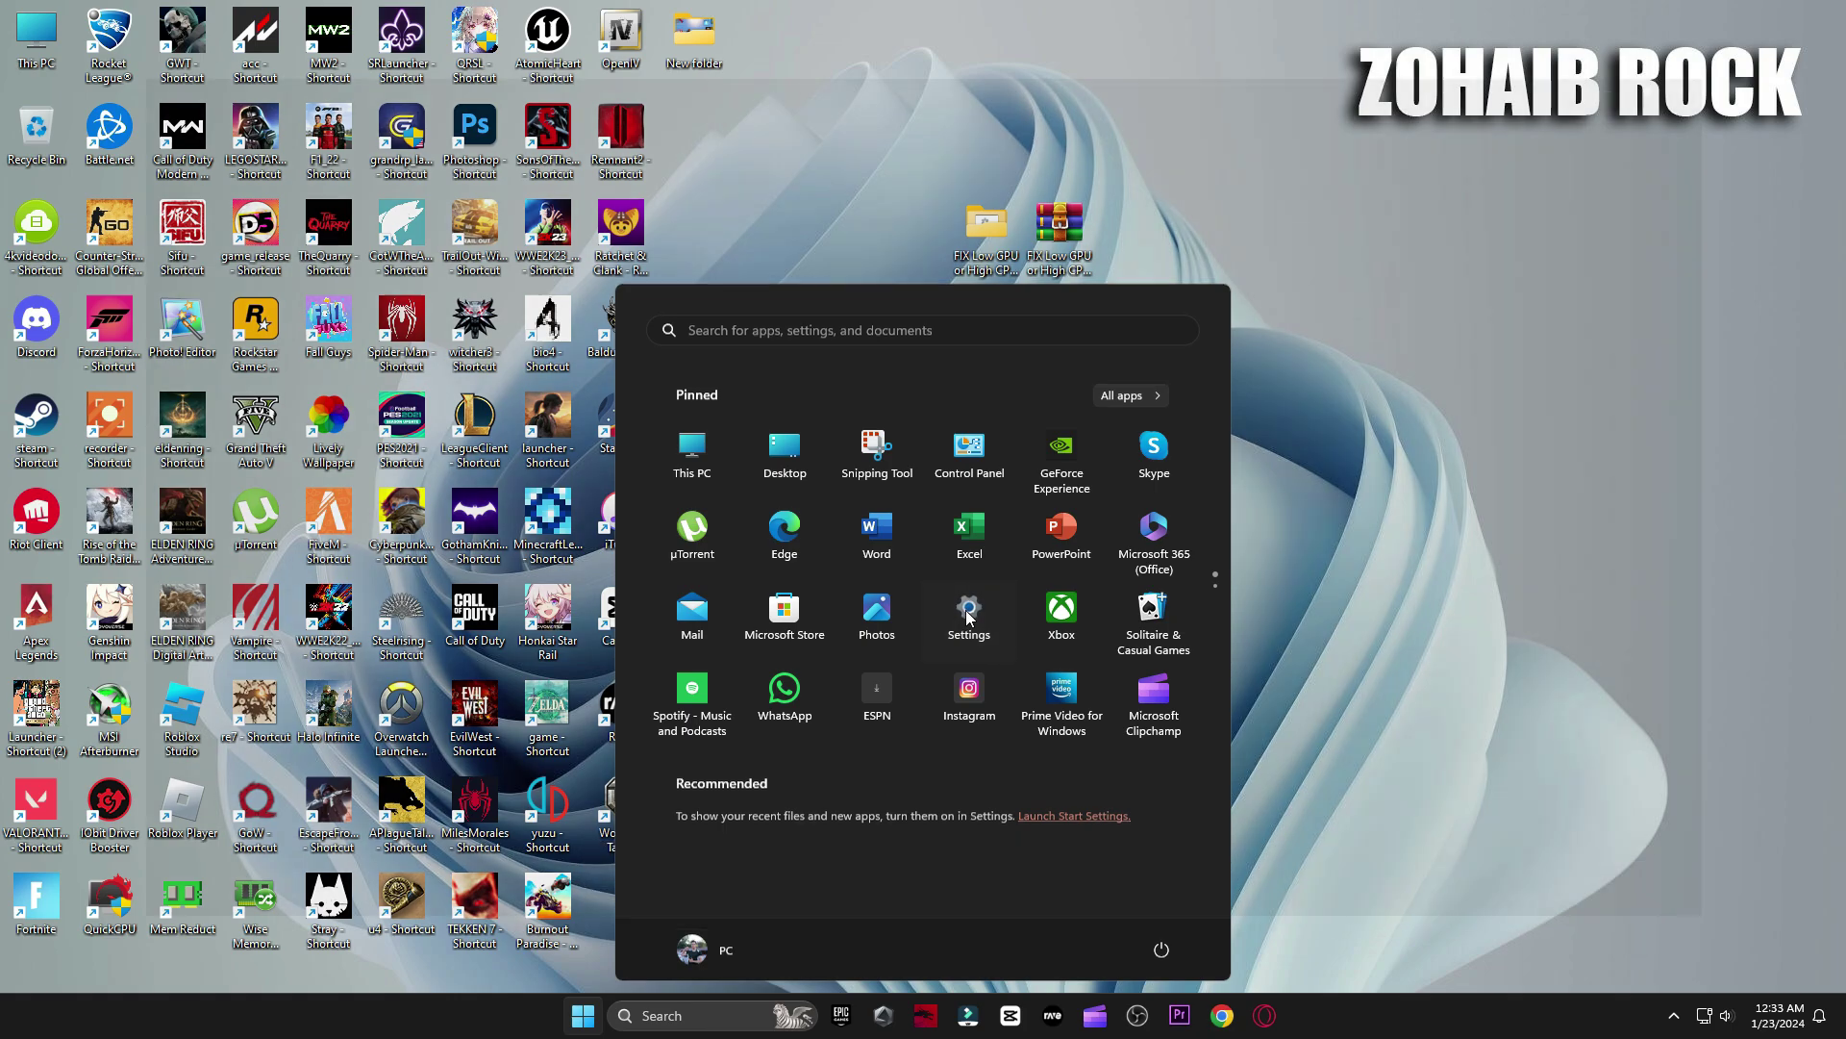
left_click(124, 517)
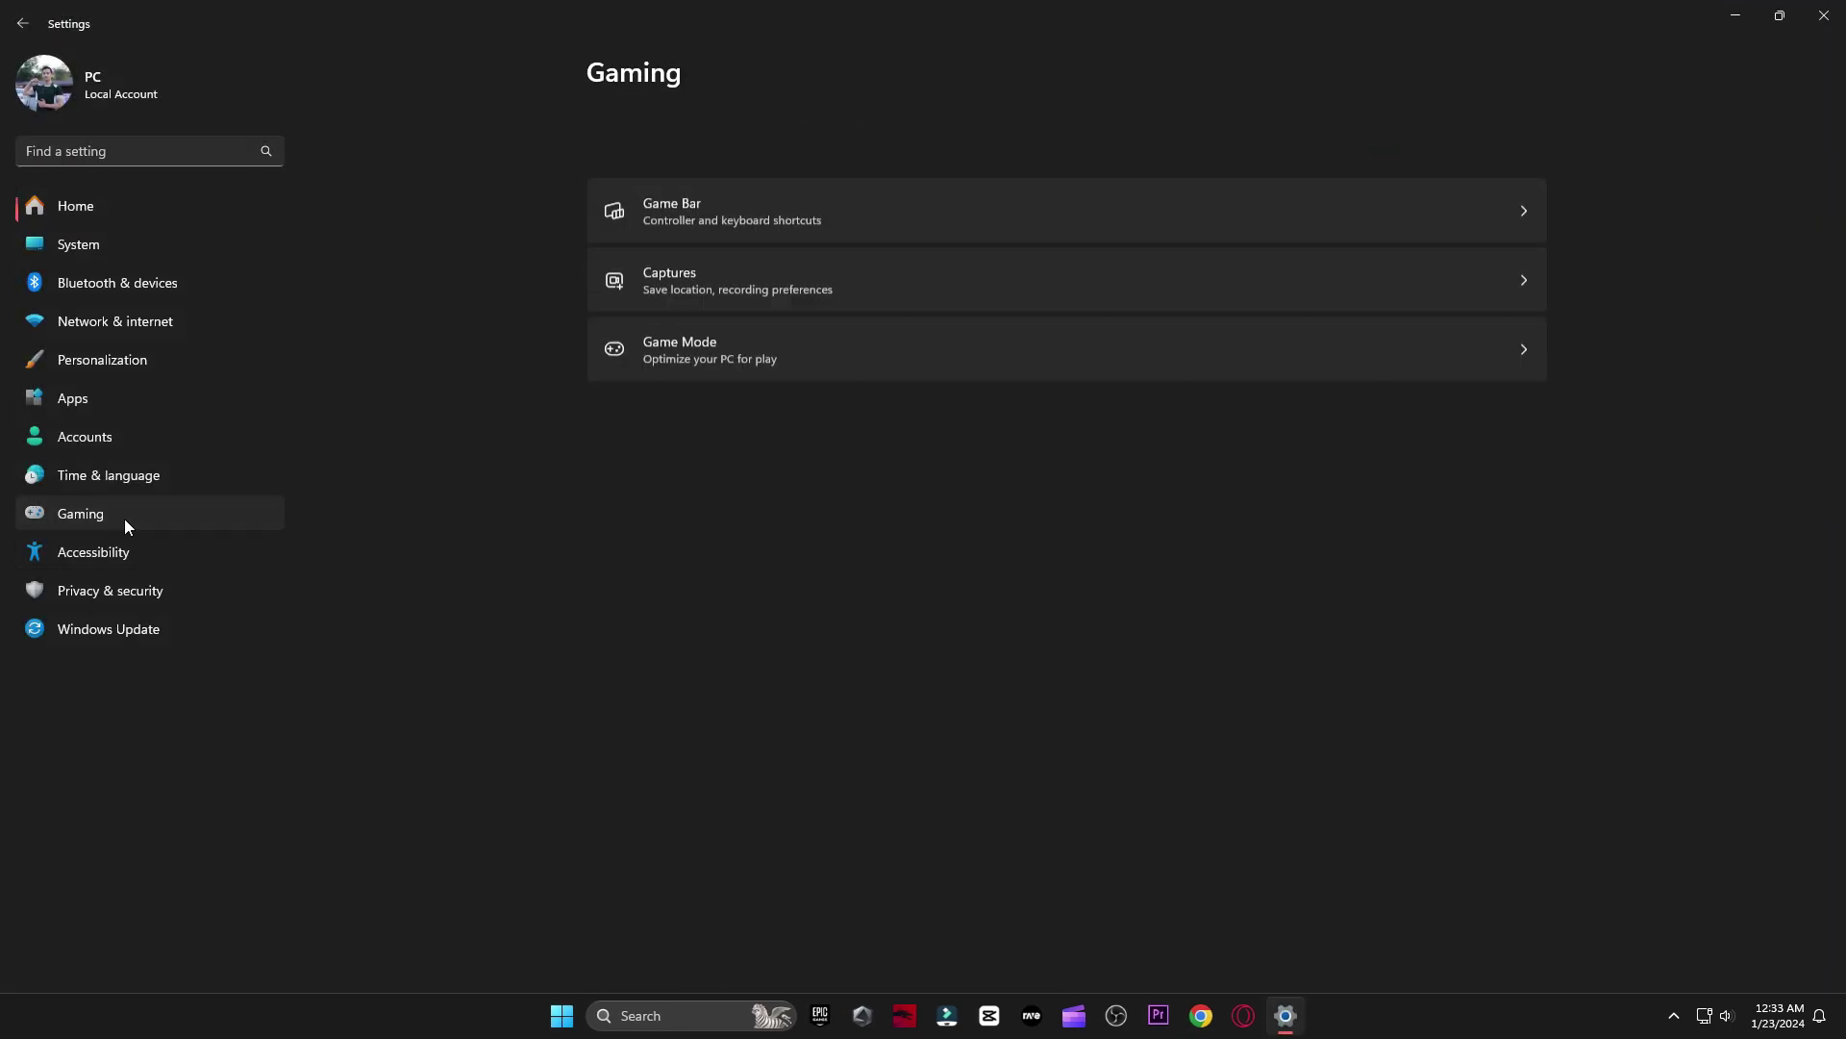
left_click(774, 283)
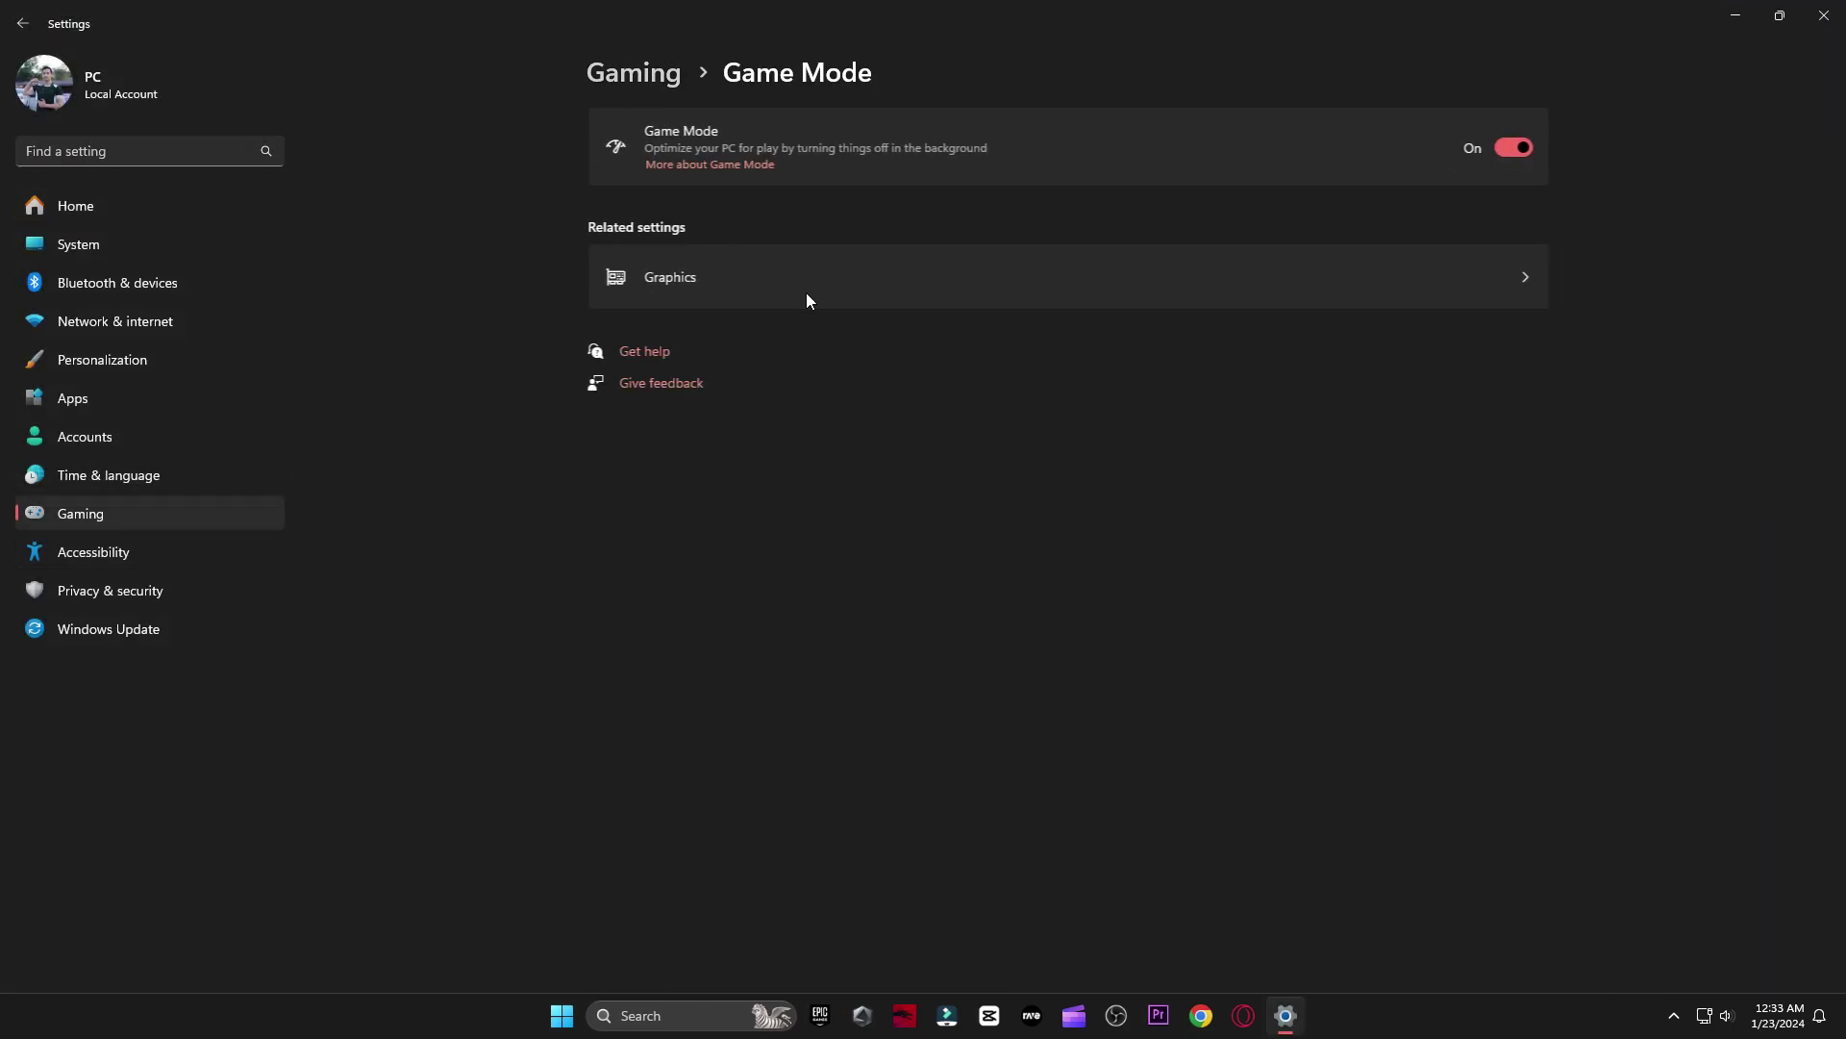
left_click(698, 278)
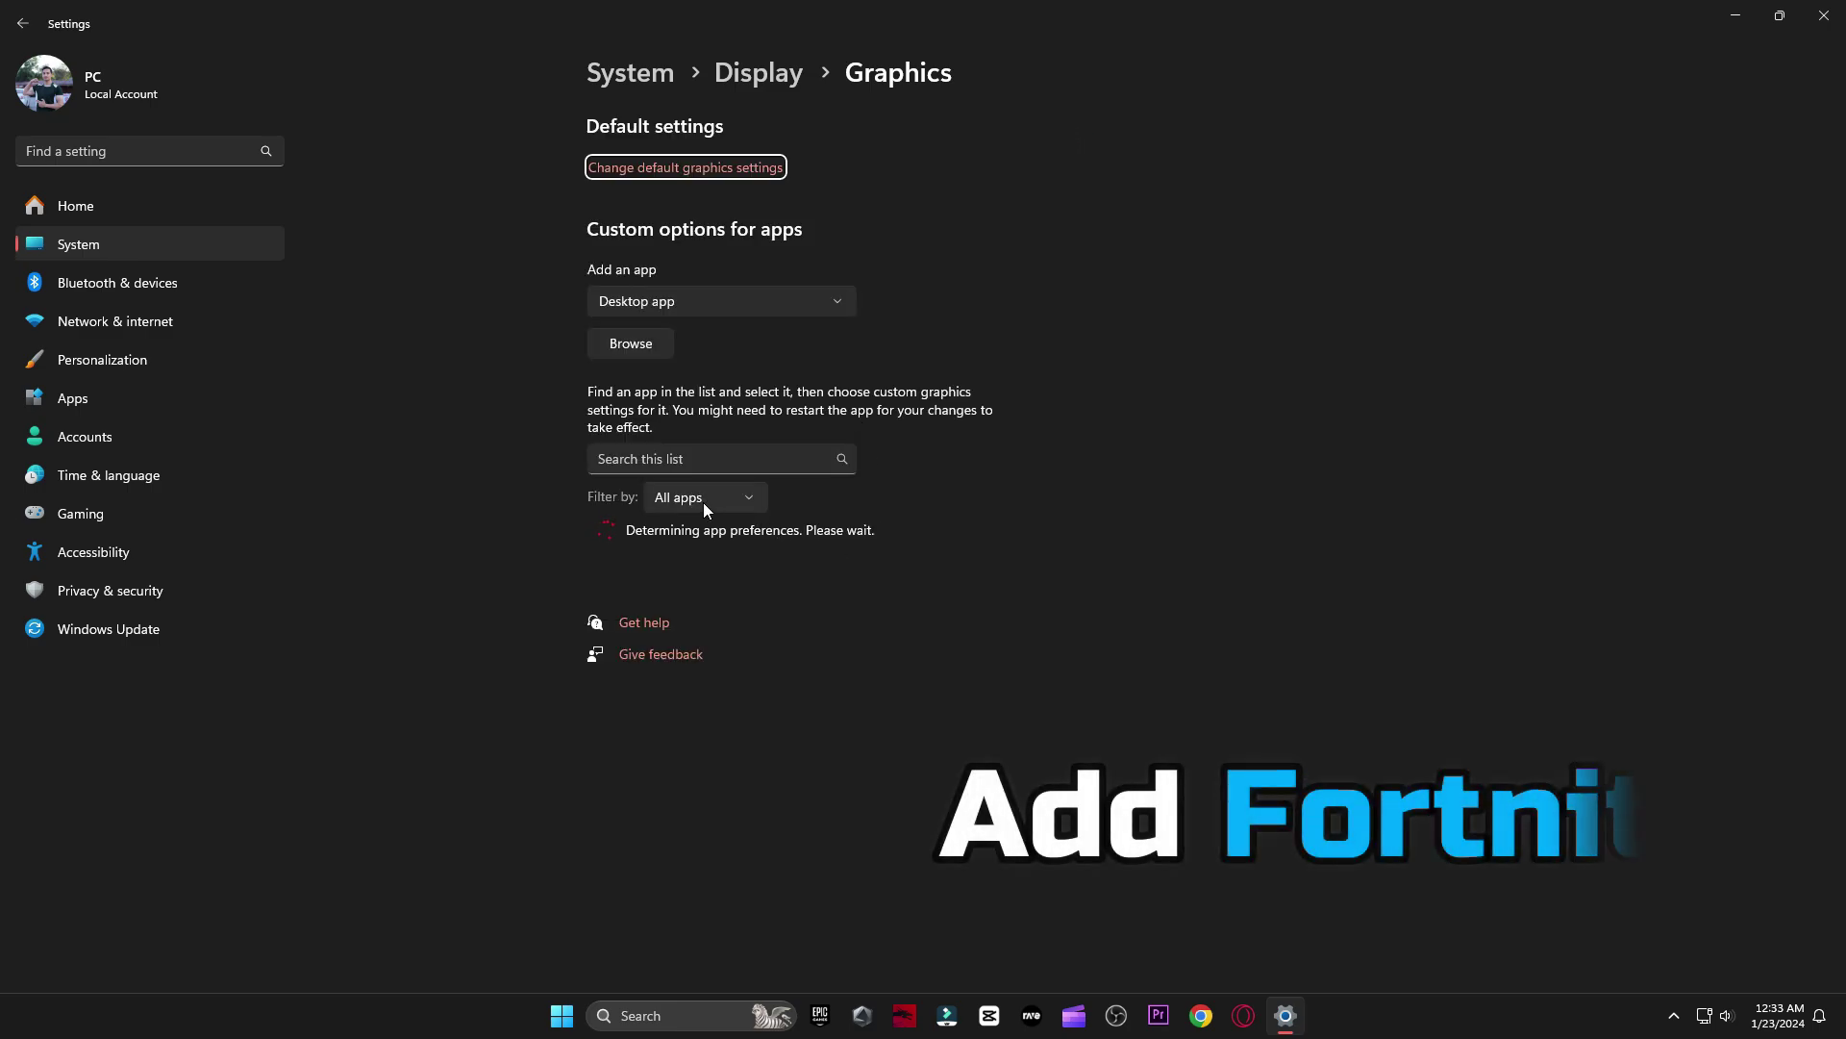
Add the desktop app FortniteClient-Win64-Shipping from Games\Fortnite\FortniteGame\Binaries\Win64 on Local Disk (I:) to the custom graphics options.
left_click(632, 344)
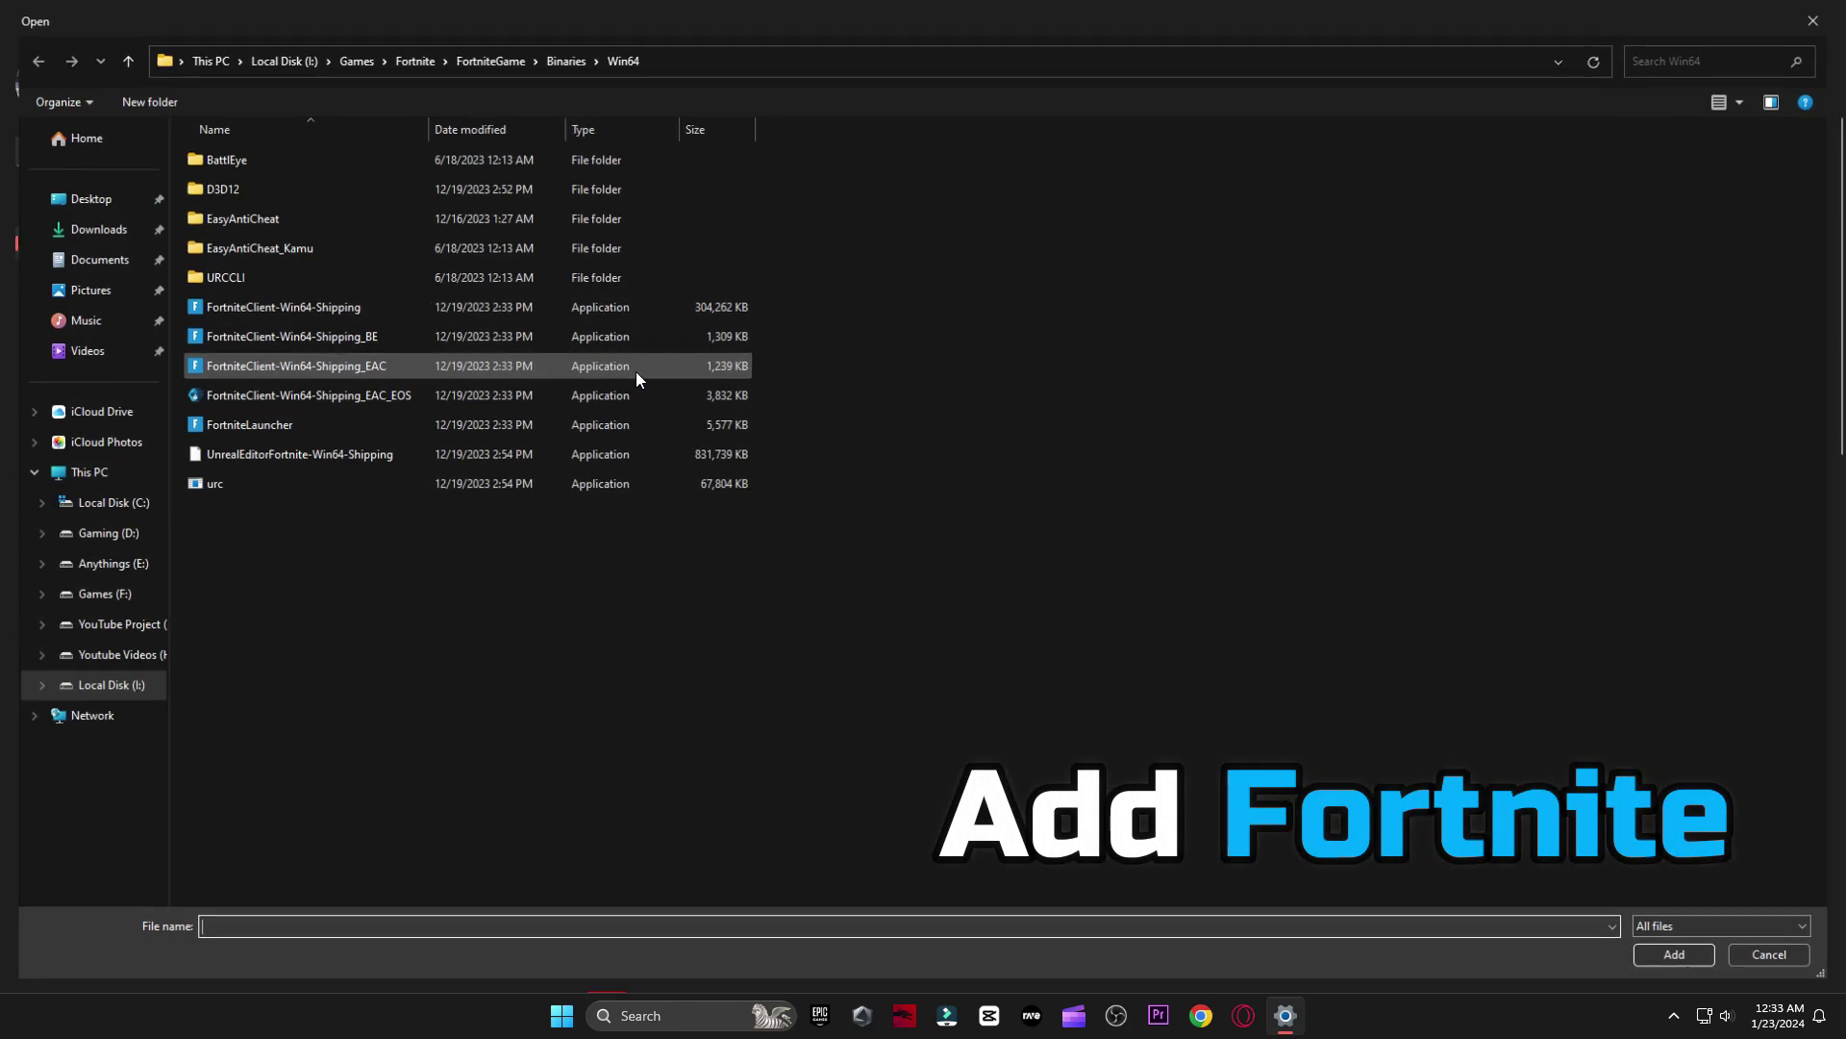
left_click(105, 686)
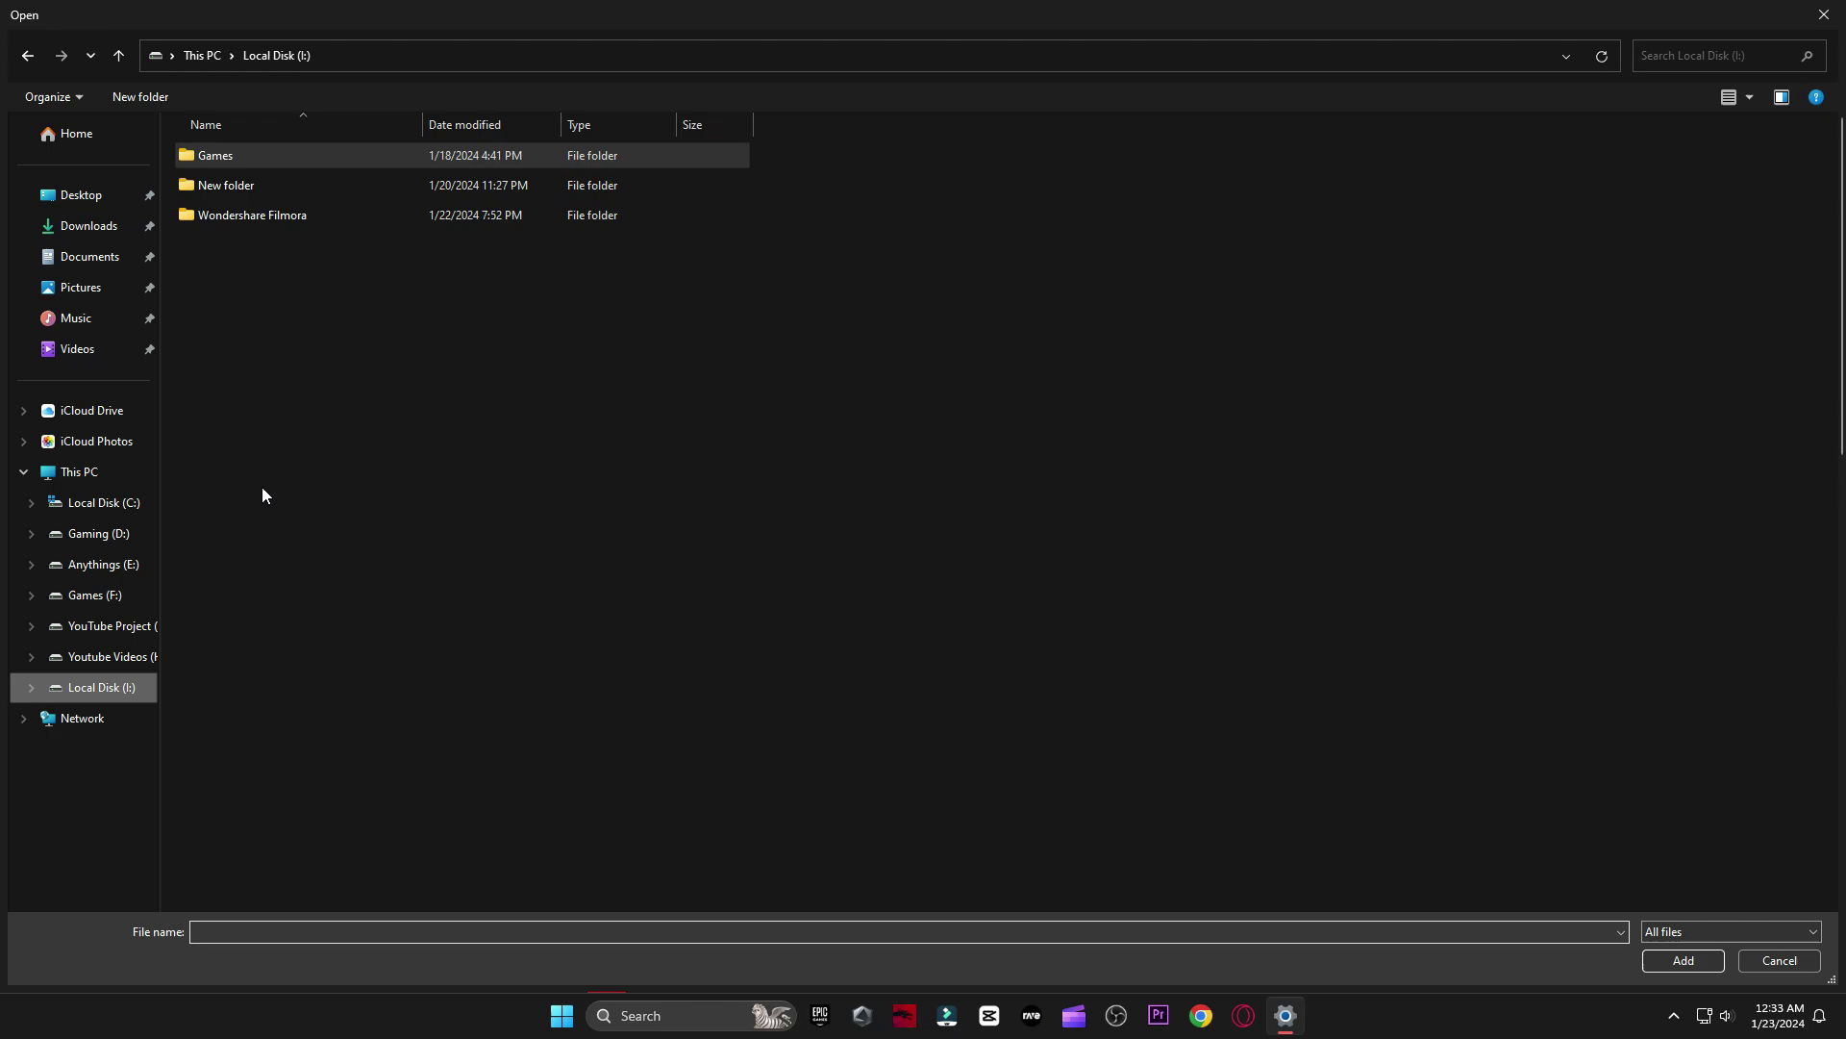
double_click(227, 160)
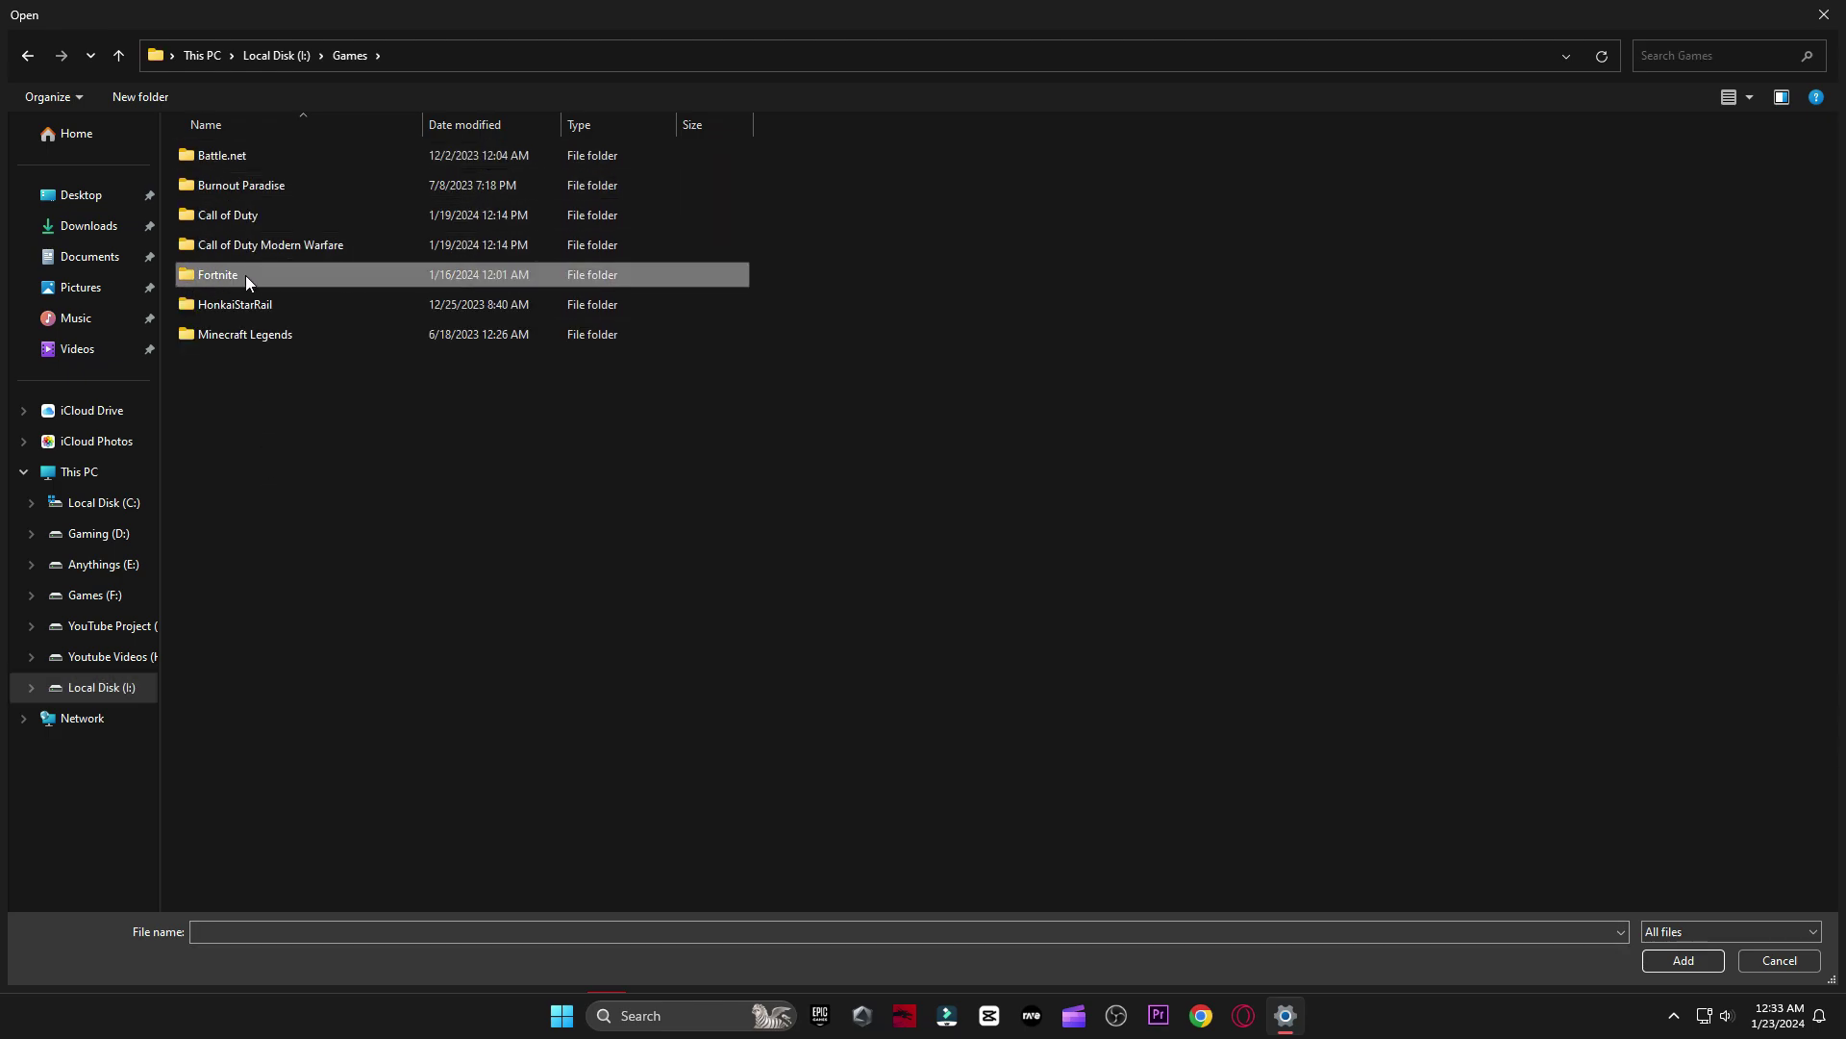
double_click(245, 275)
double_click(283, 248)
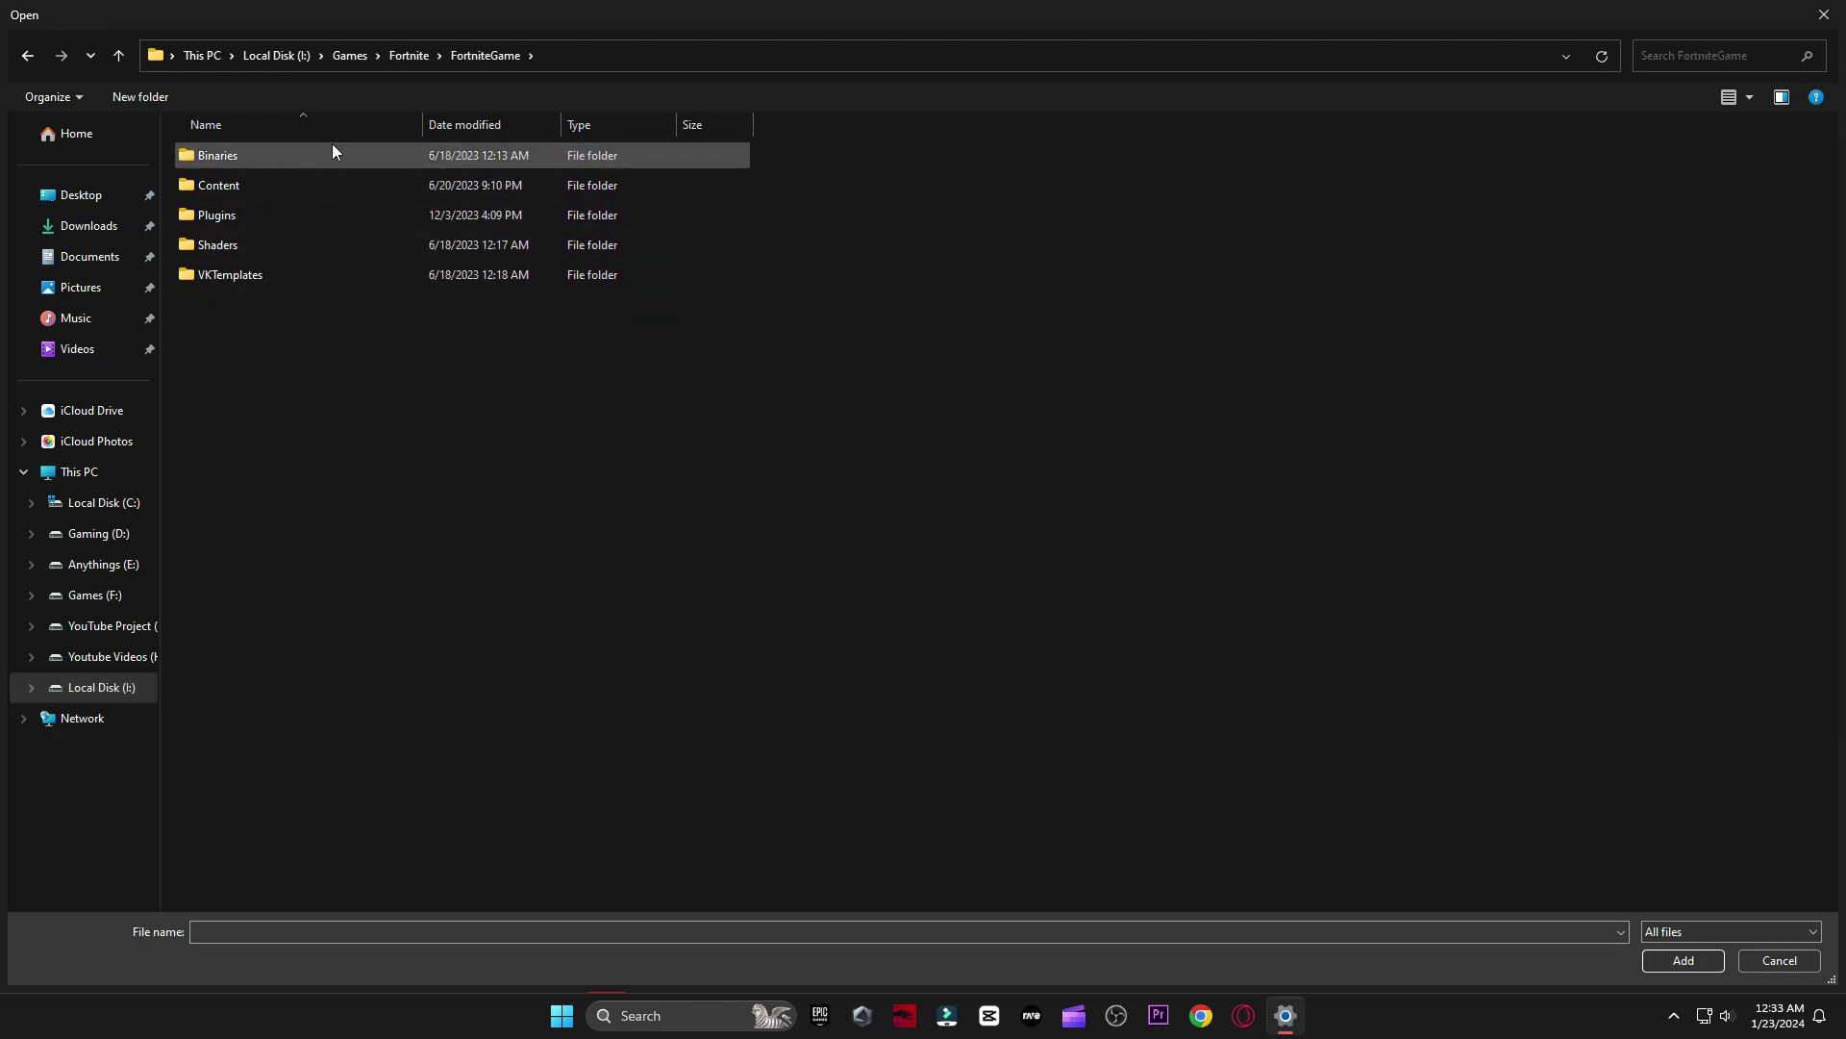
double_click(279, 155)
double_click(298, 183)
left_click(256, 302)
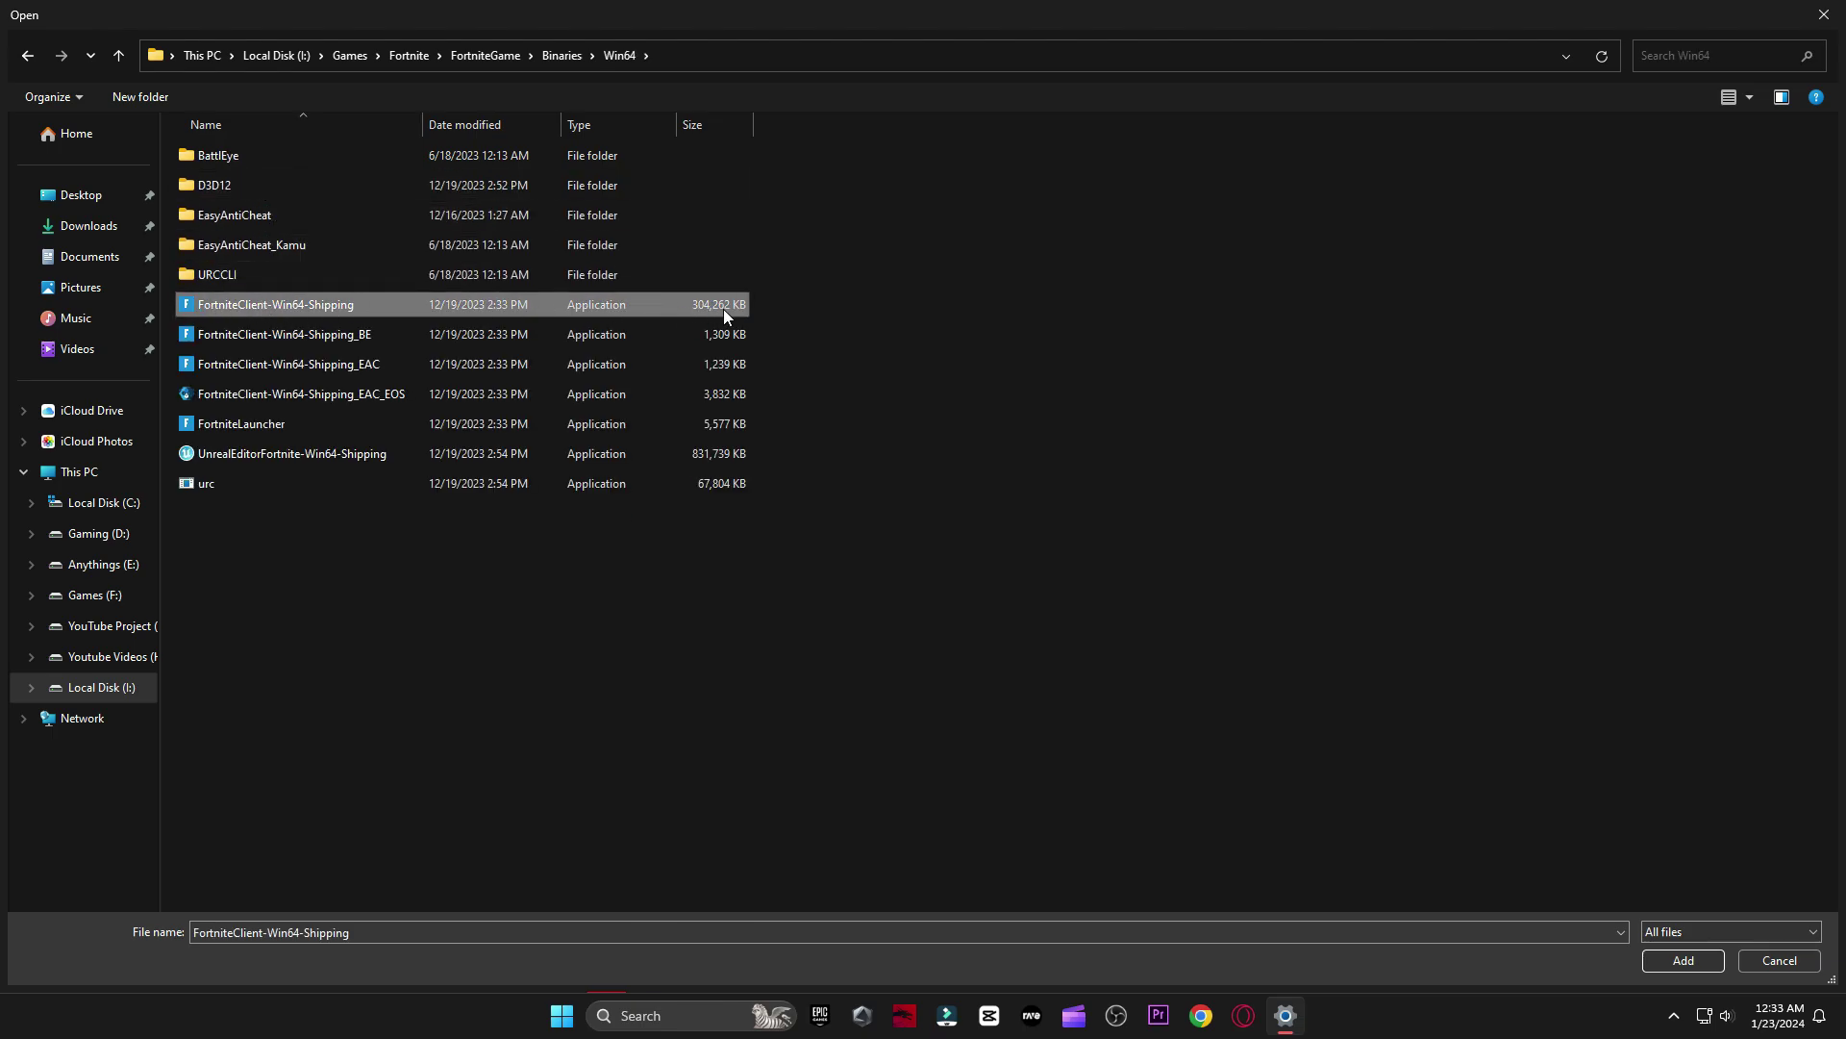
Set Fortnite's graphics preference to High performance and save it.
scroll(1009, 746, "down", 10)
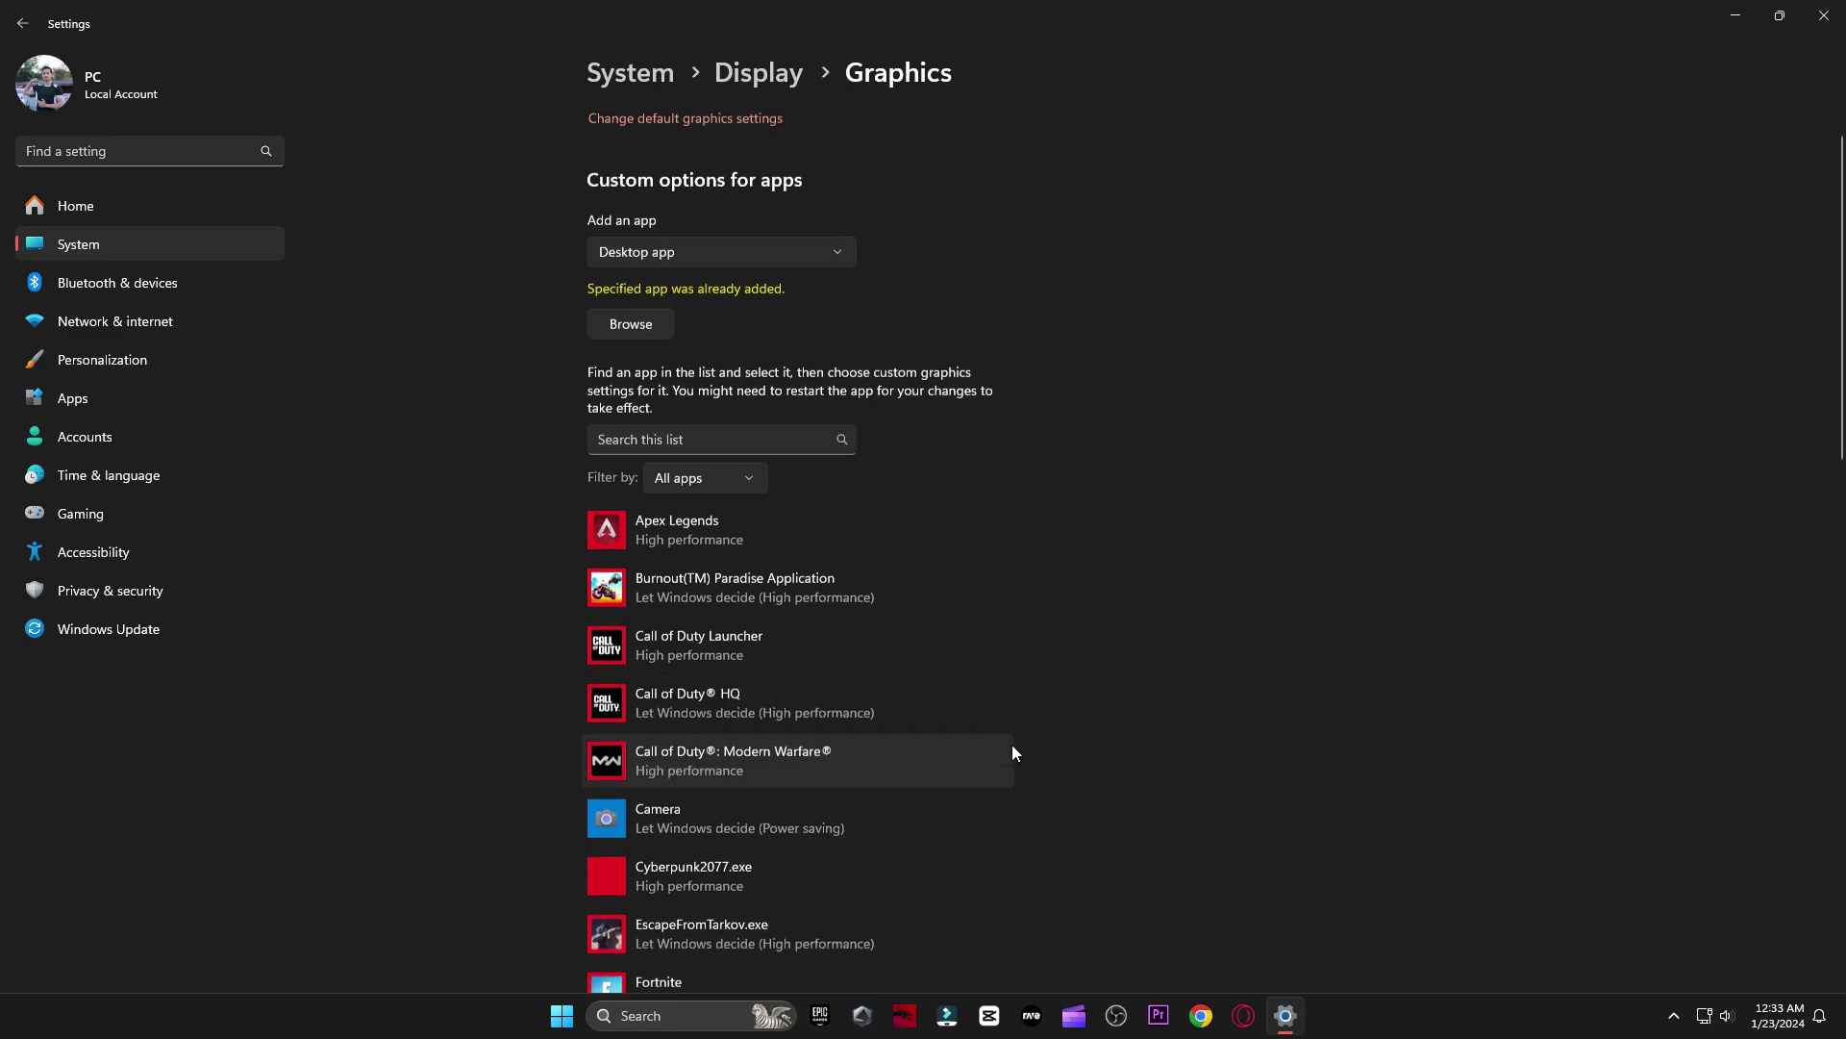
scroll(1003, 755, "up", 4)
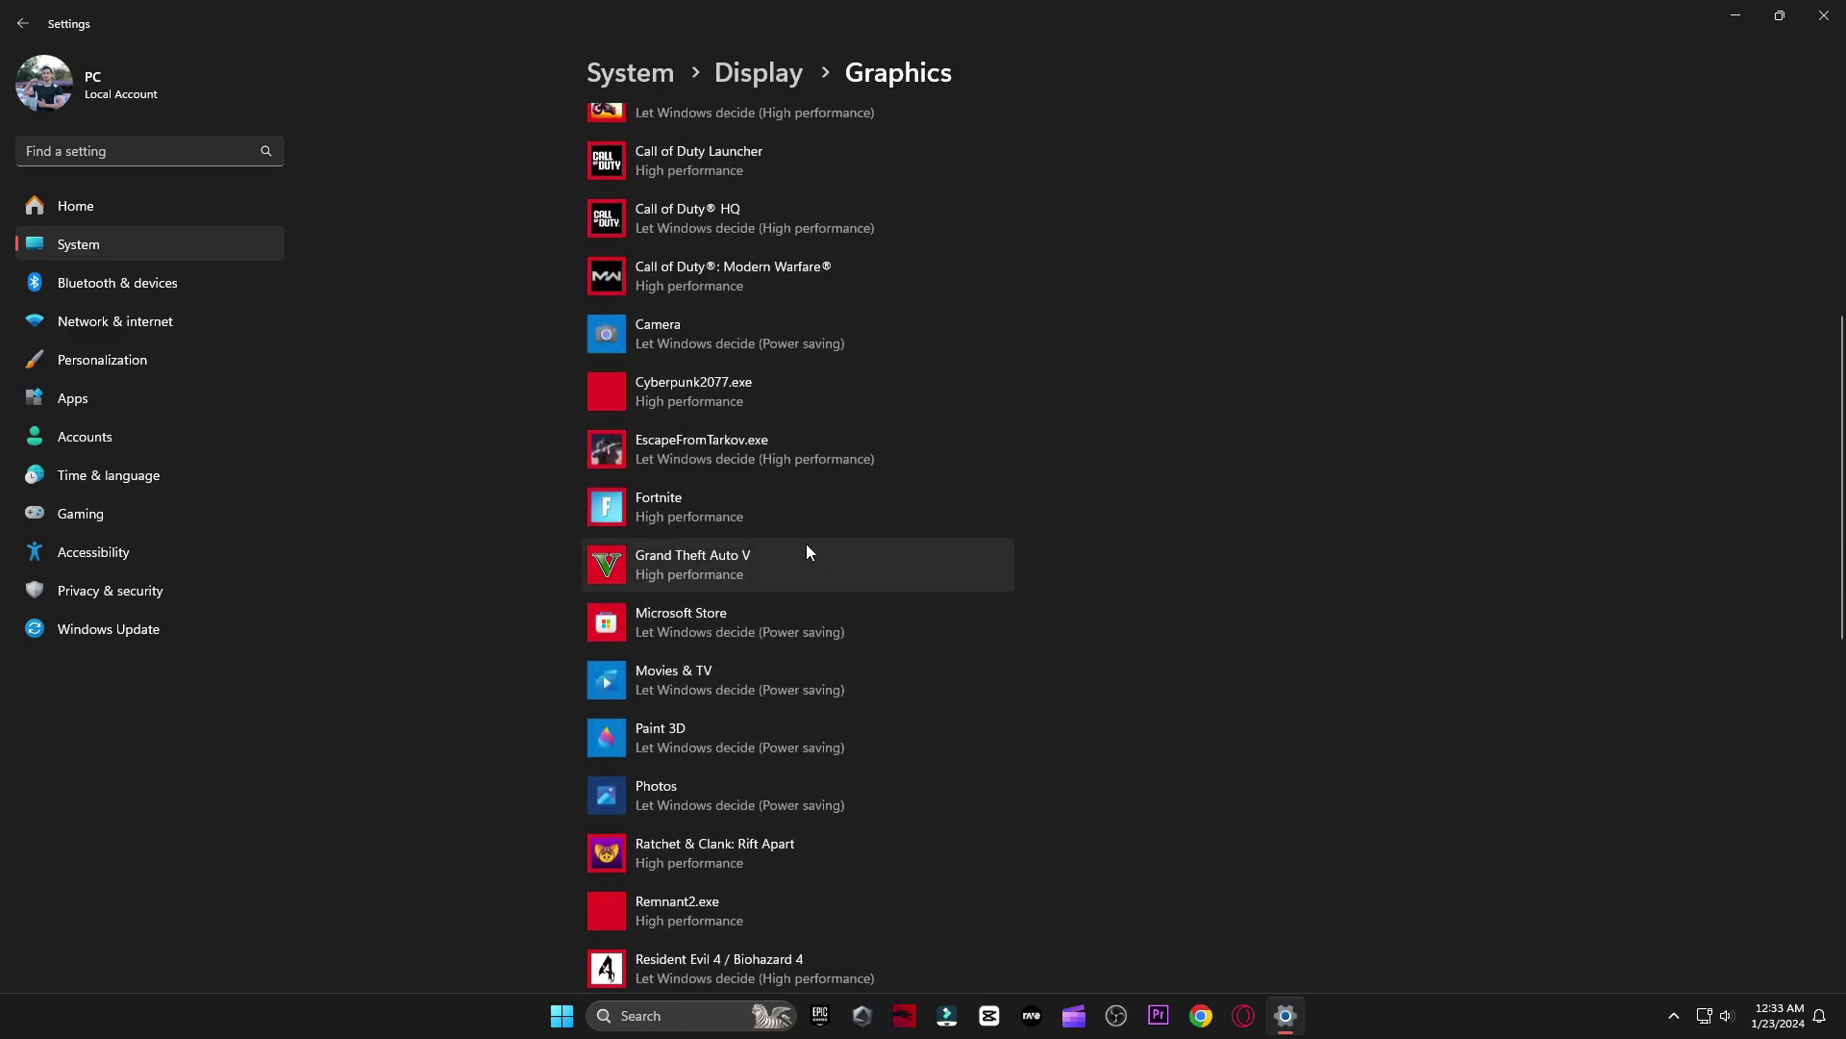
left_click(711, 512)
left_click(881, 615)
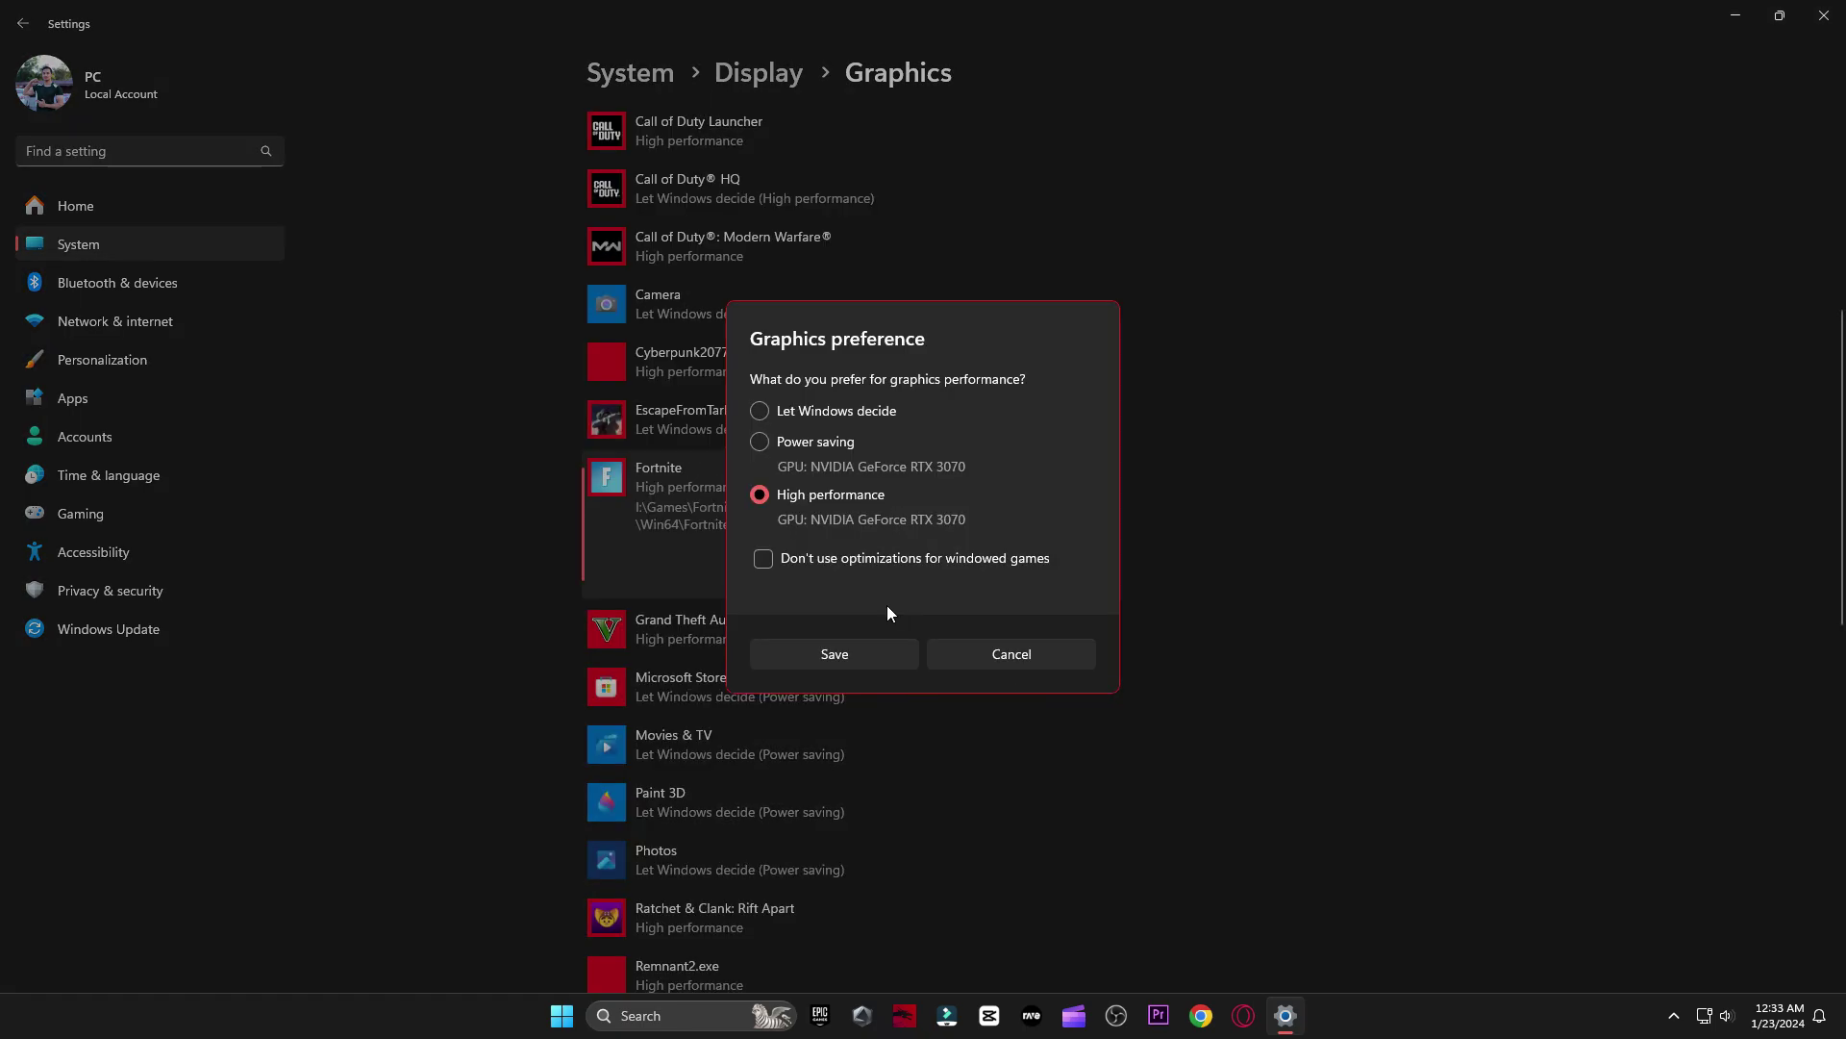
left_click(824, 503)
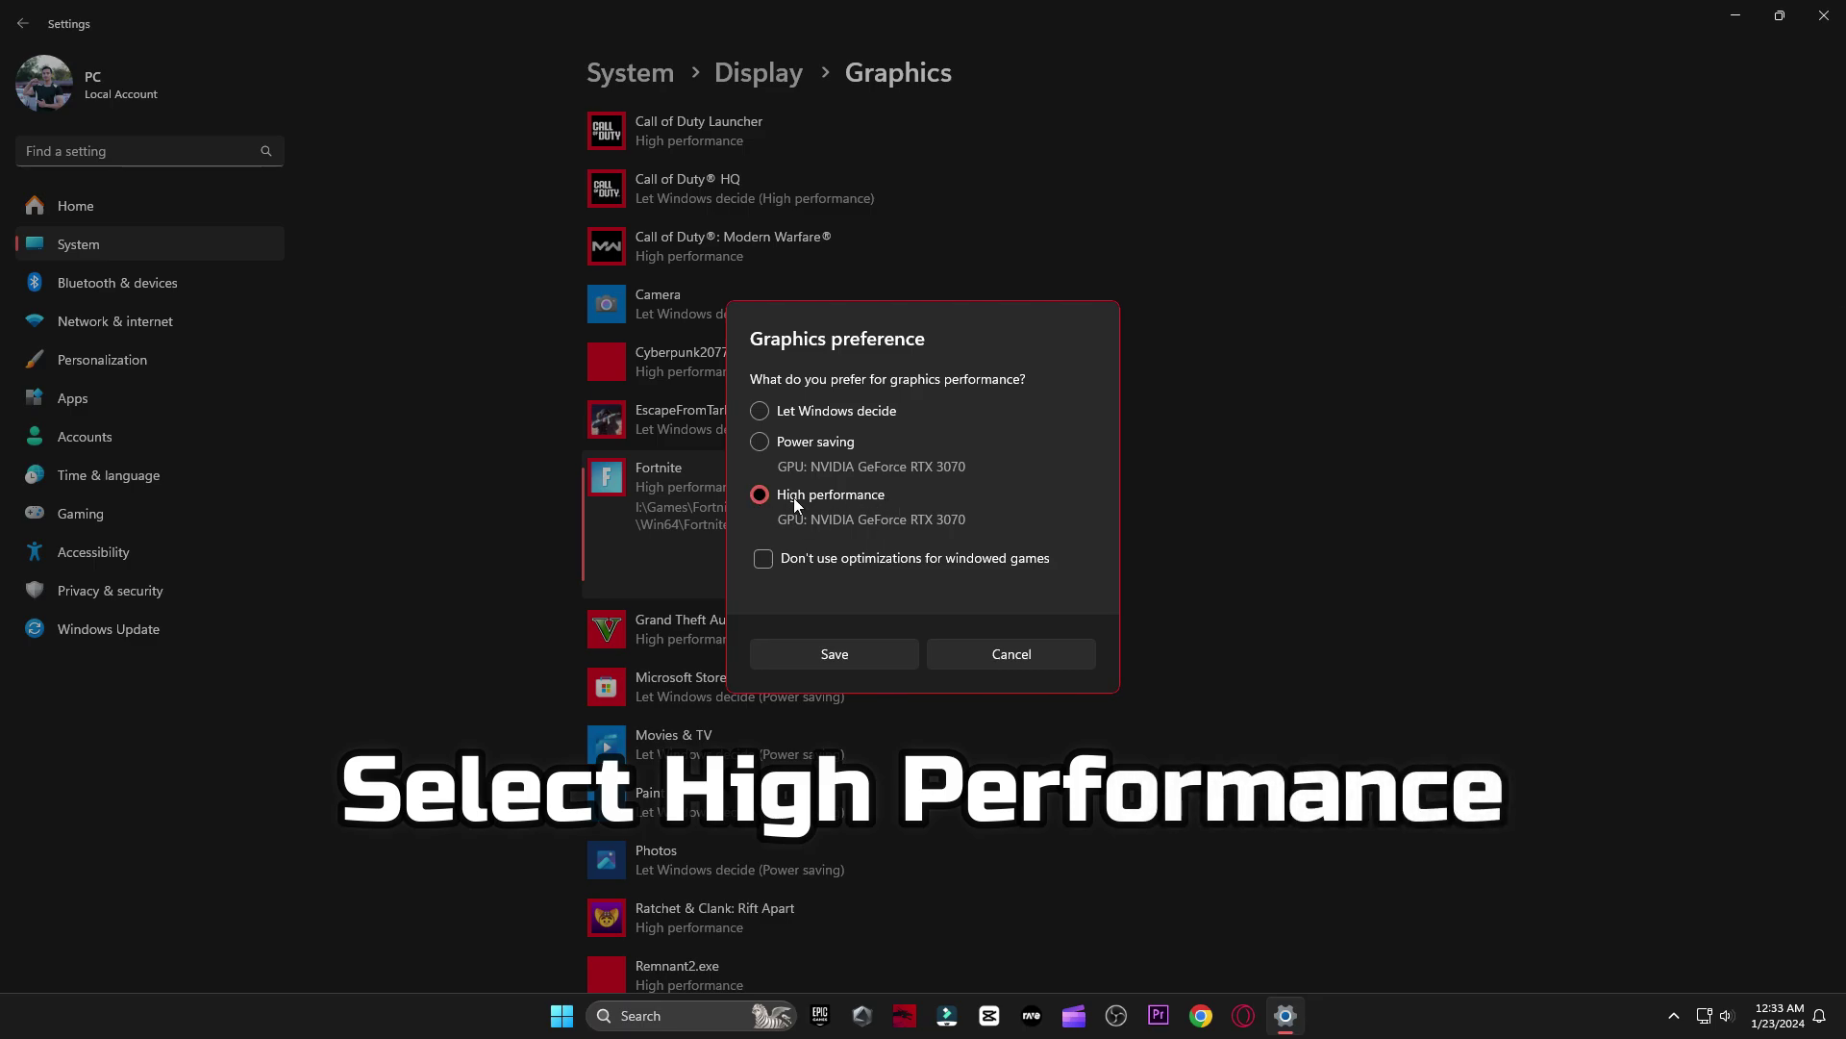
left_click(851, 652)
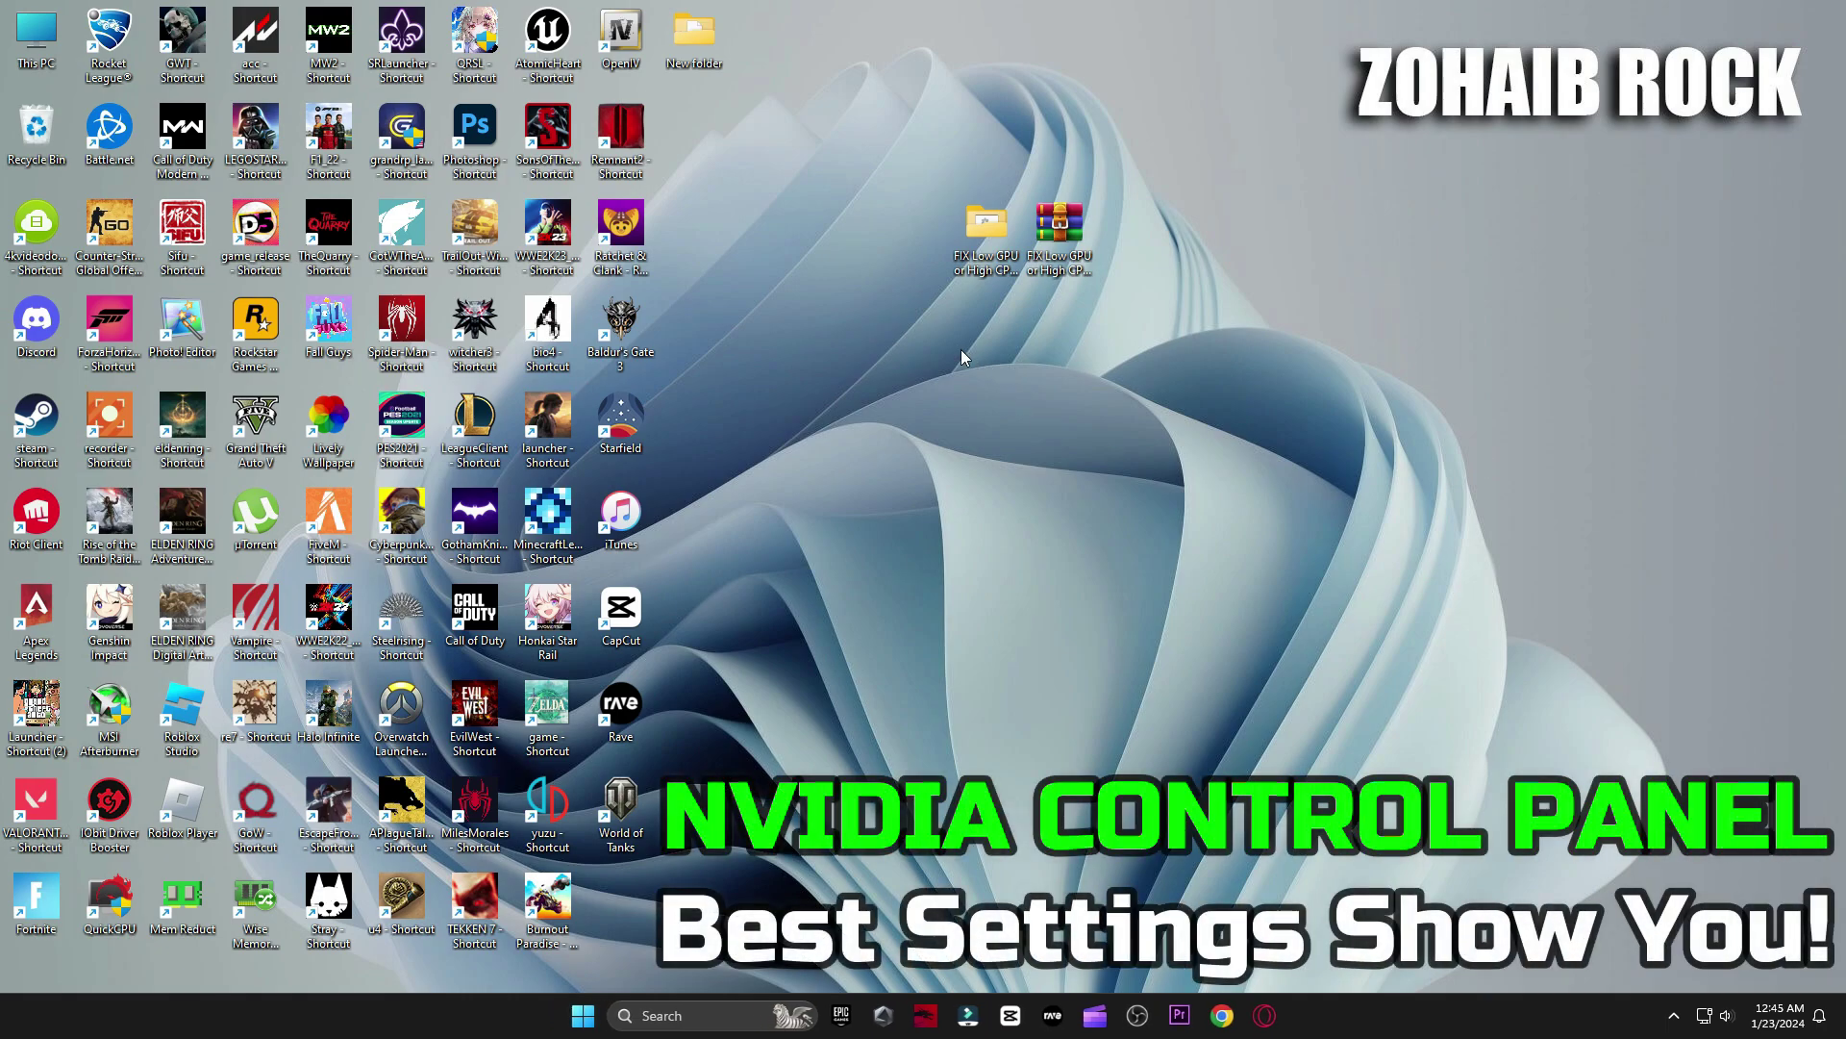
Open the NVIDIA Control Panel from the desktop.
right_click(960, 349)
left_click(1014, 685)
left_click(996, 502)
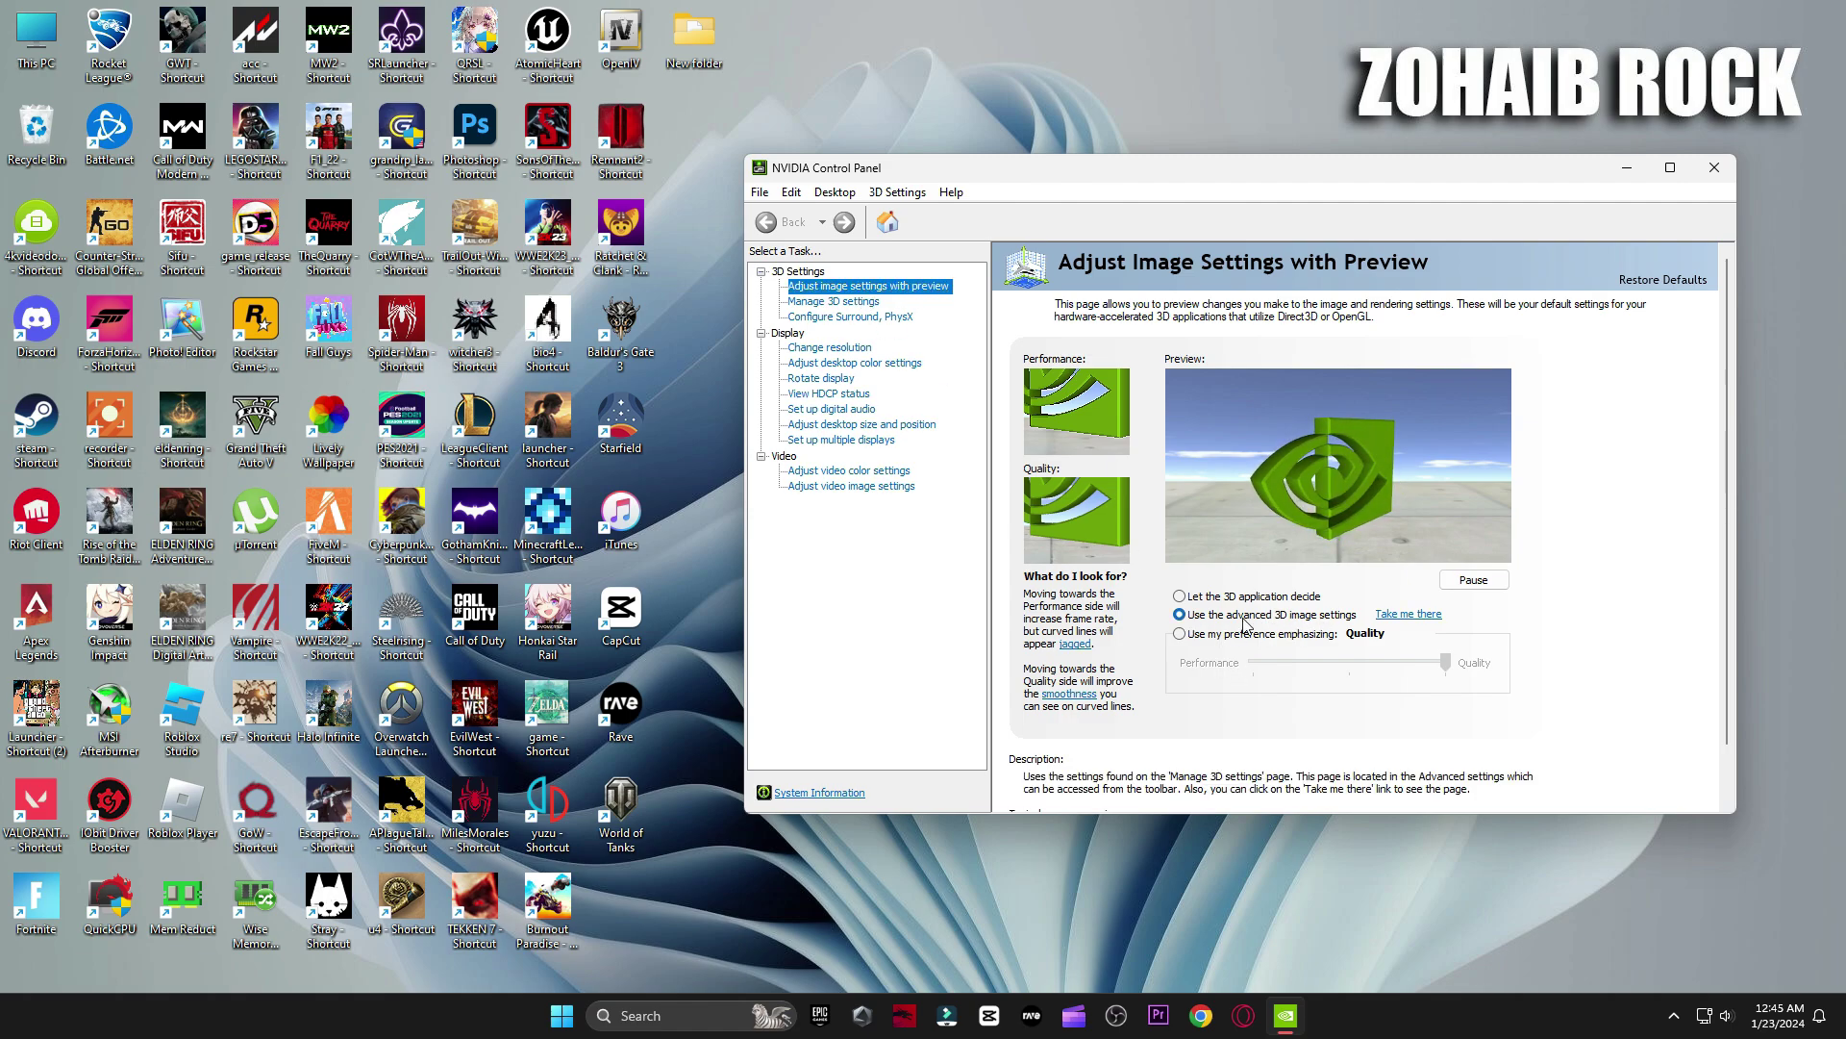
In the global 3D settings, set Power management mode to Prefer maximum performance.
left_click(843, 304)
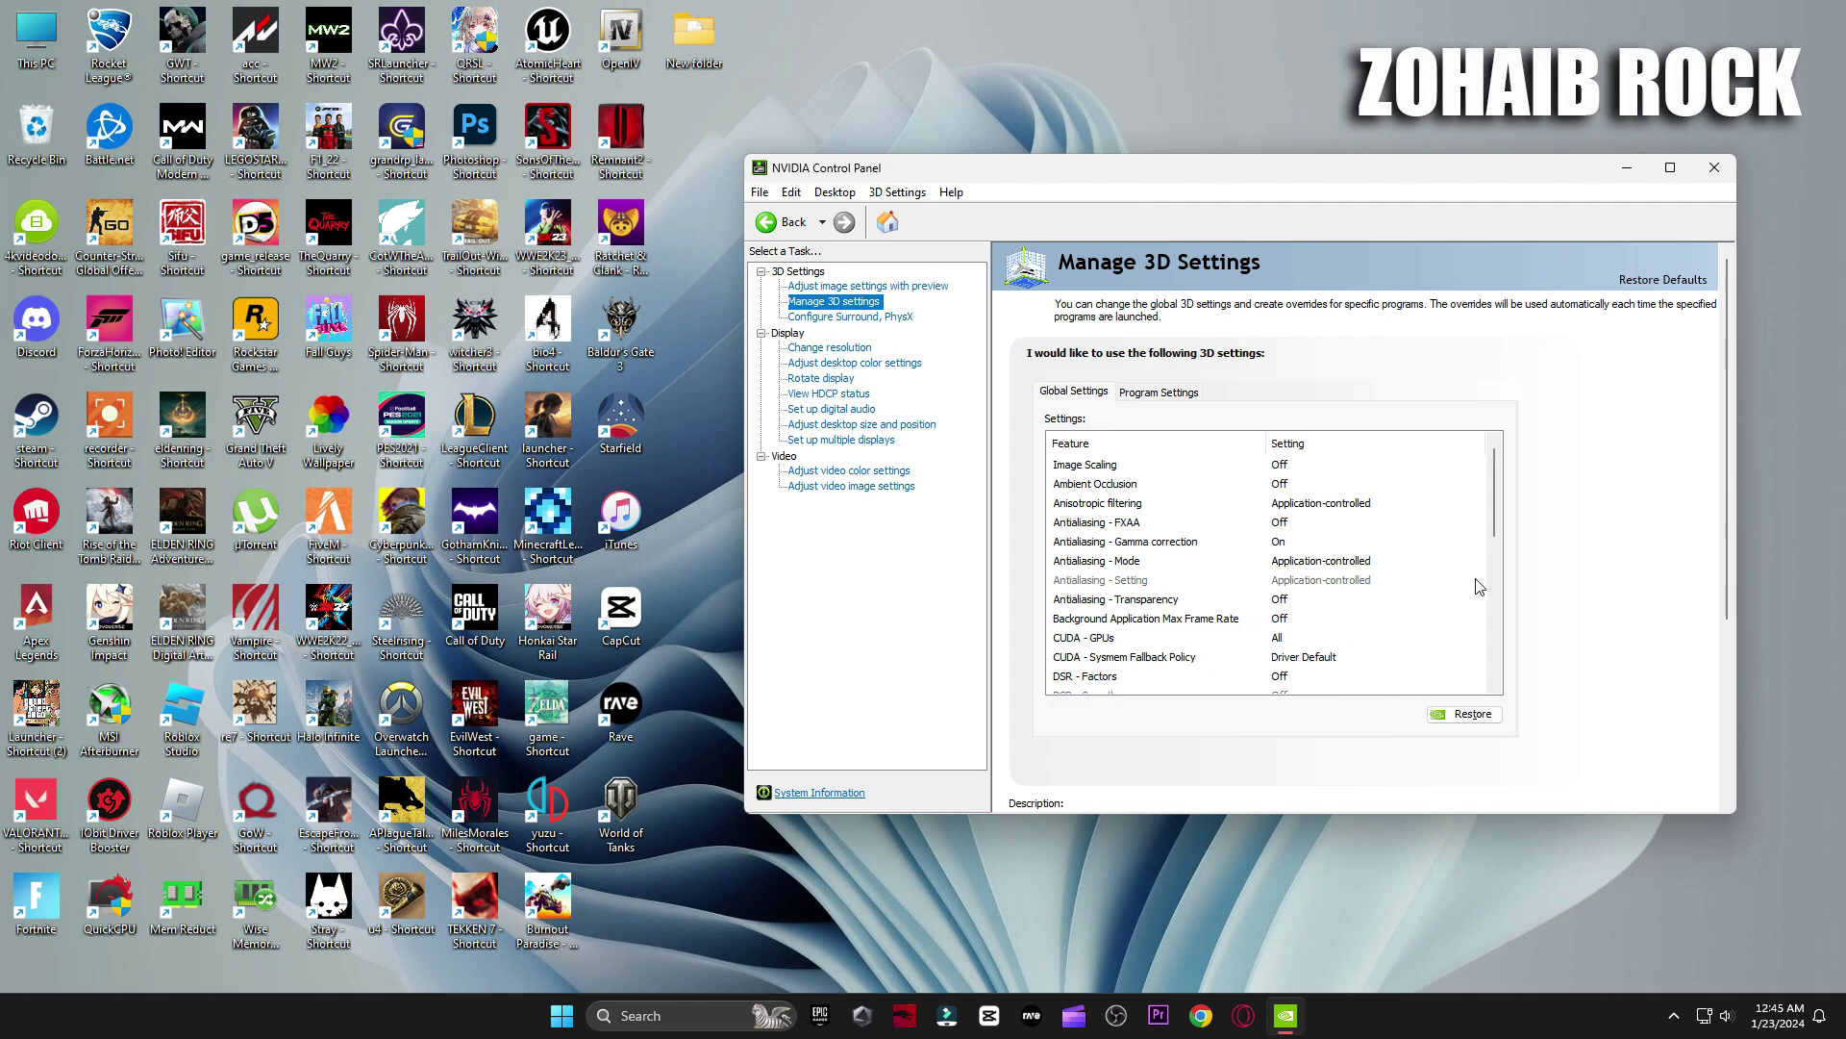
left_click_drag(1500, 526, 1496, 593)
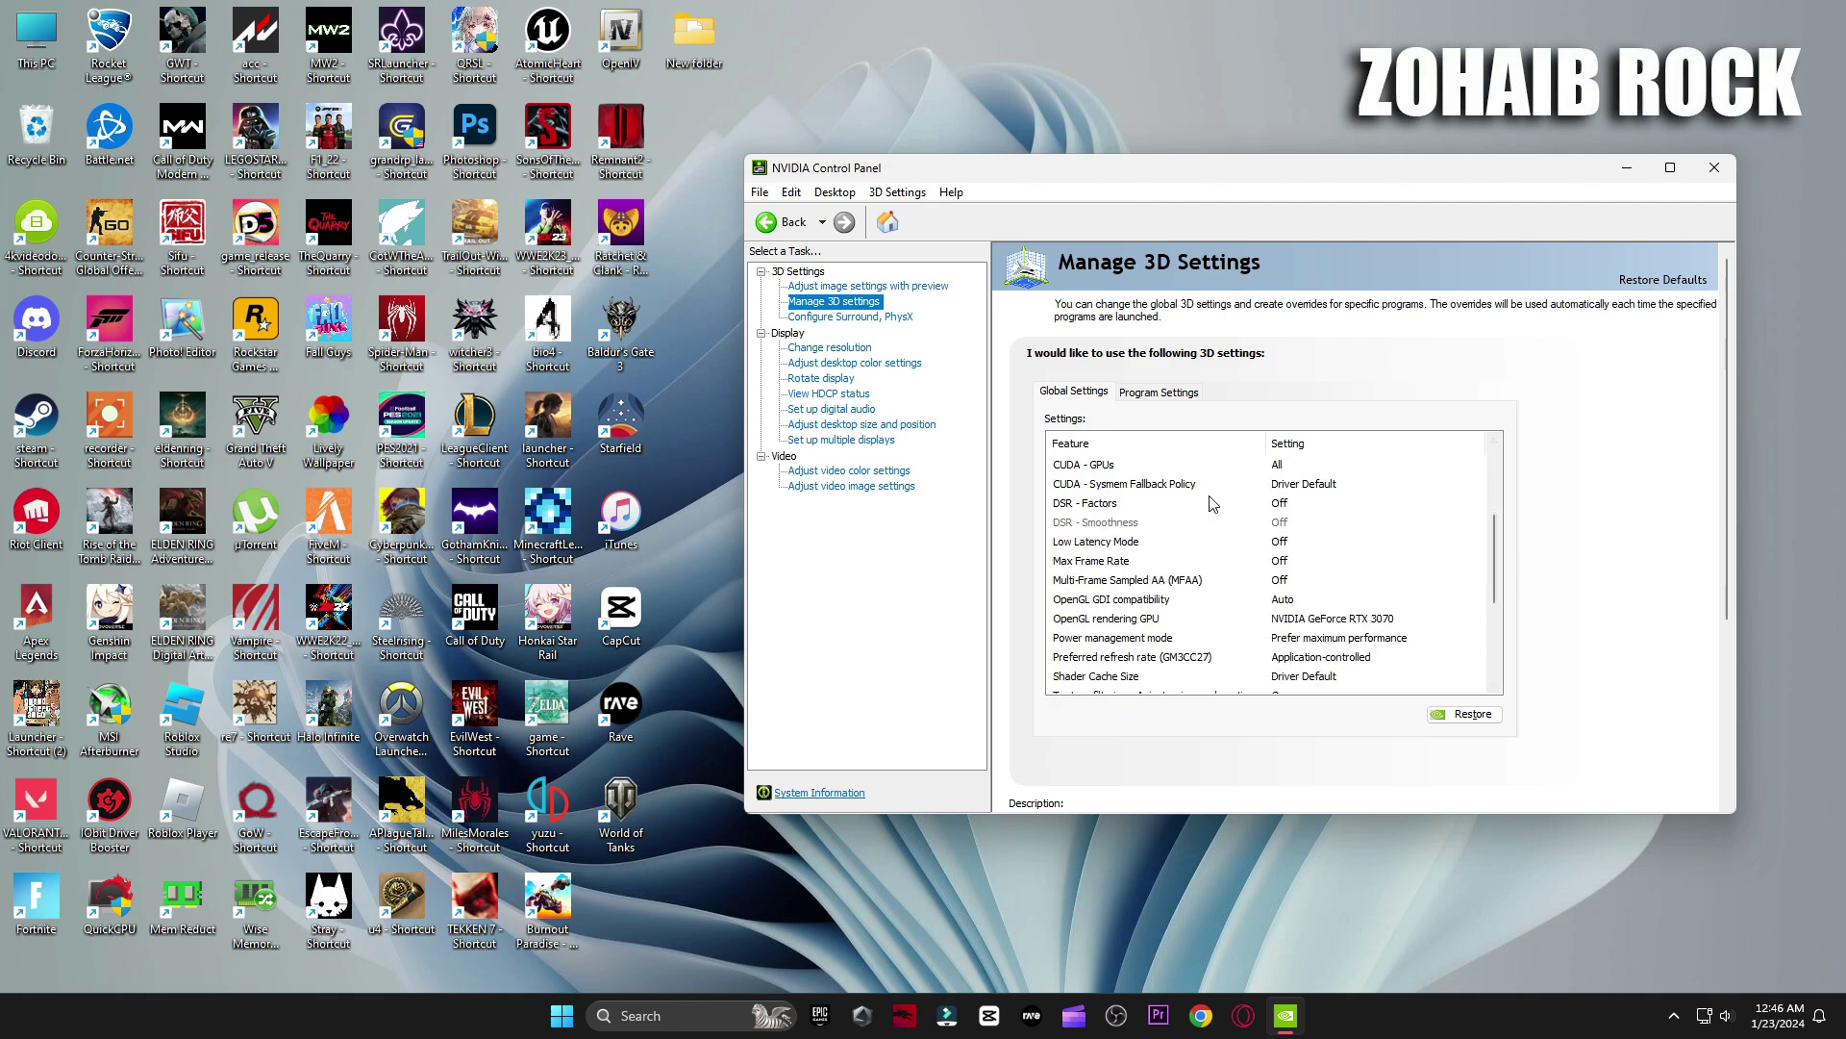
left_click(1116, 638)
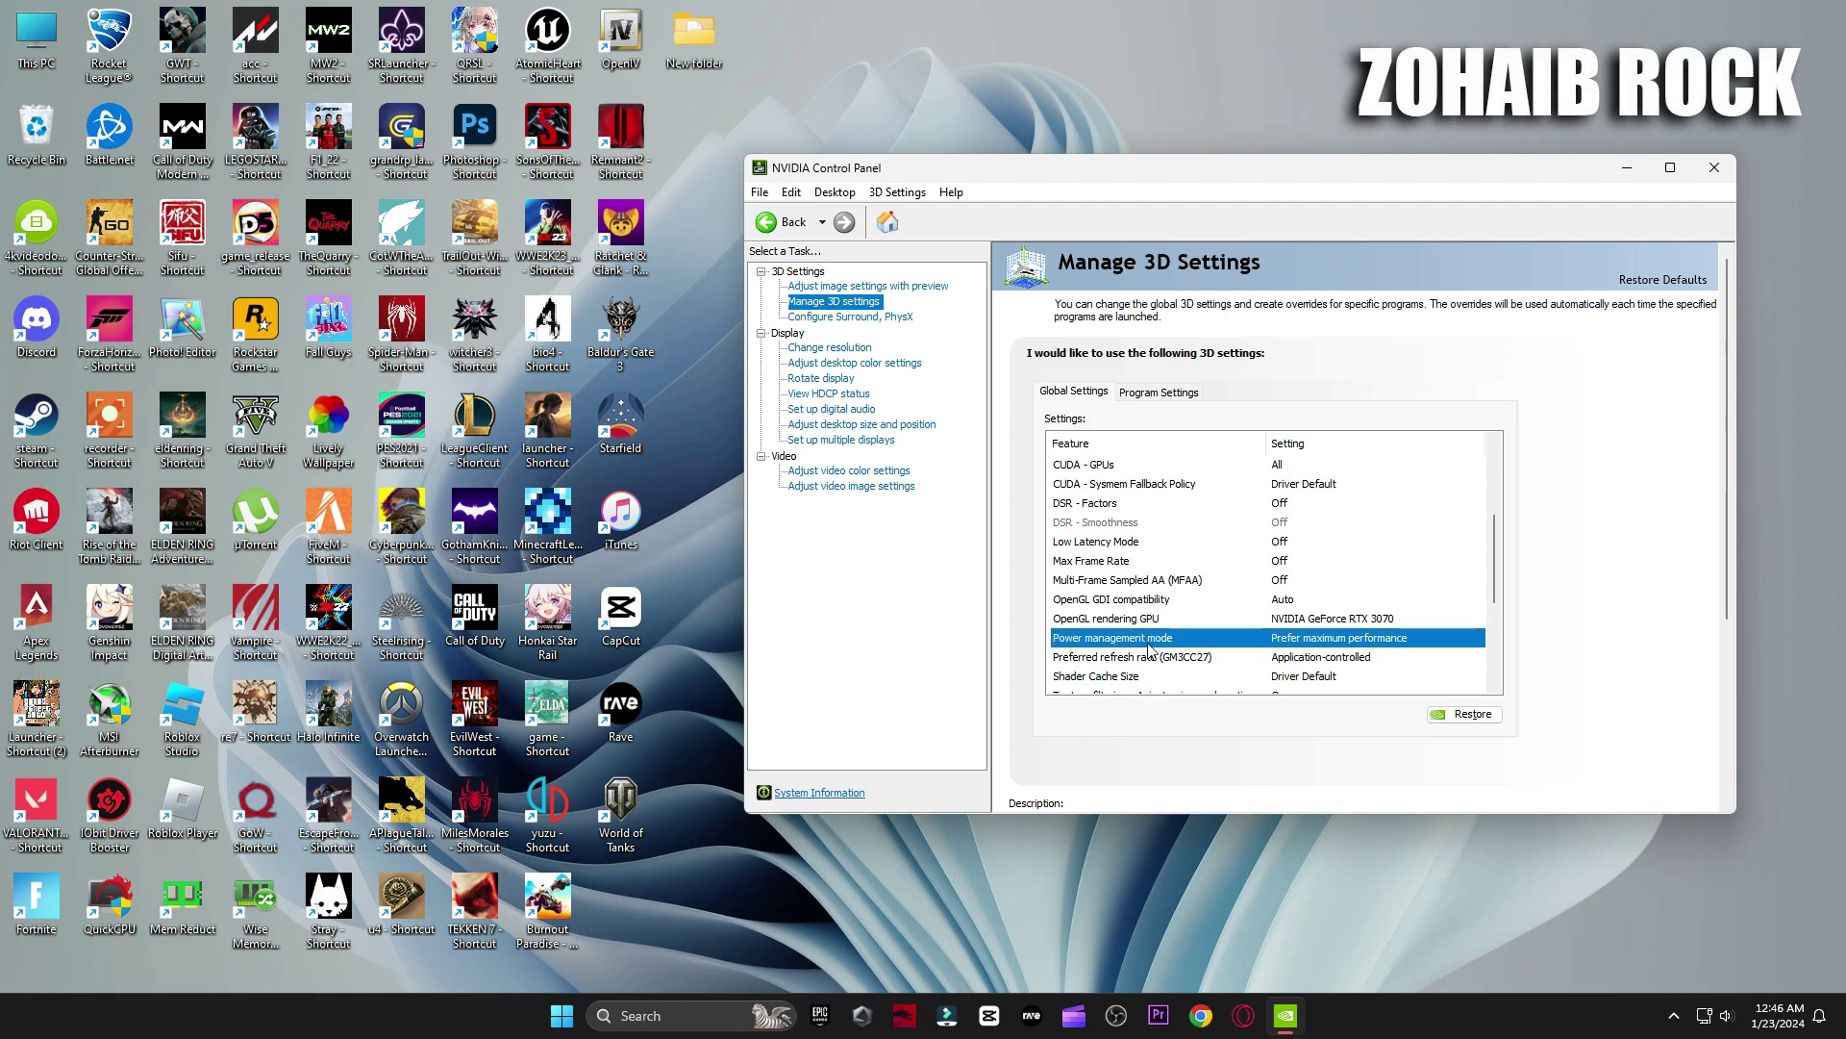
left_click(1304, 640)
left_click(1463, 639)
Set Vertical sync to Off in the global 3D settings.
left_click_drag(1497, 573, 1497, 630)
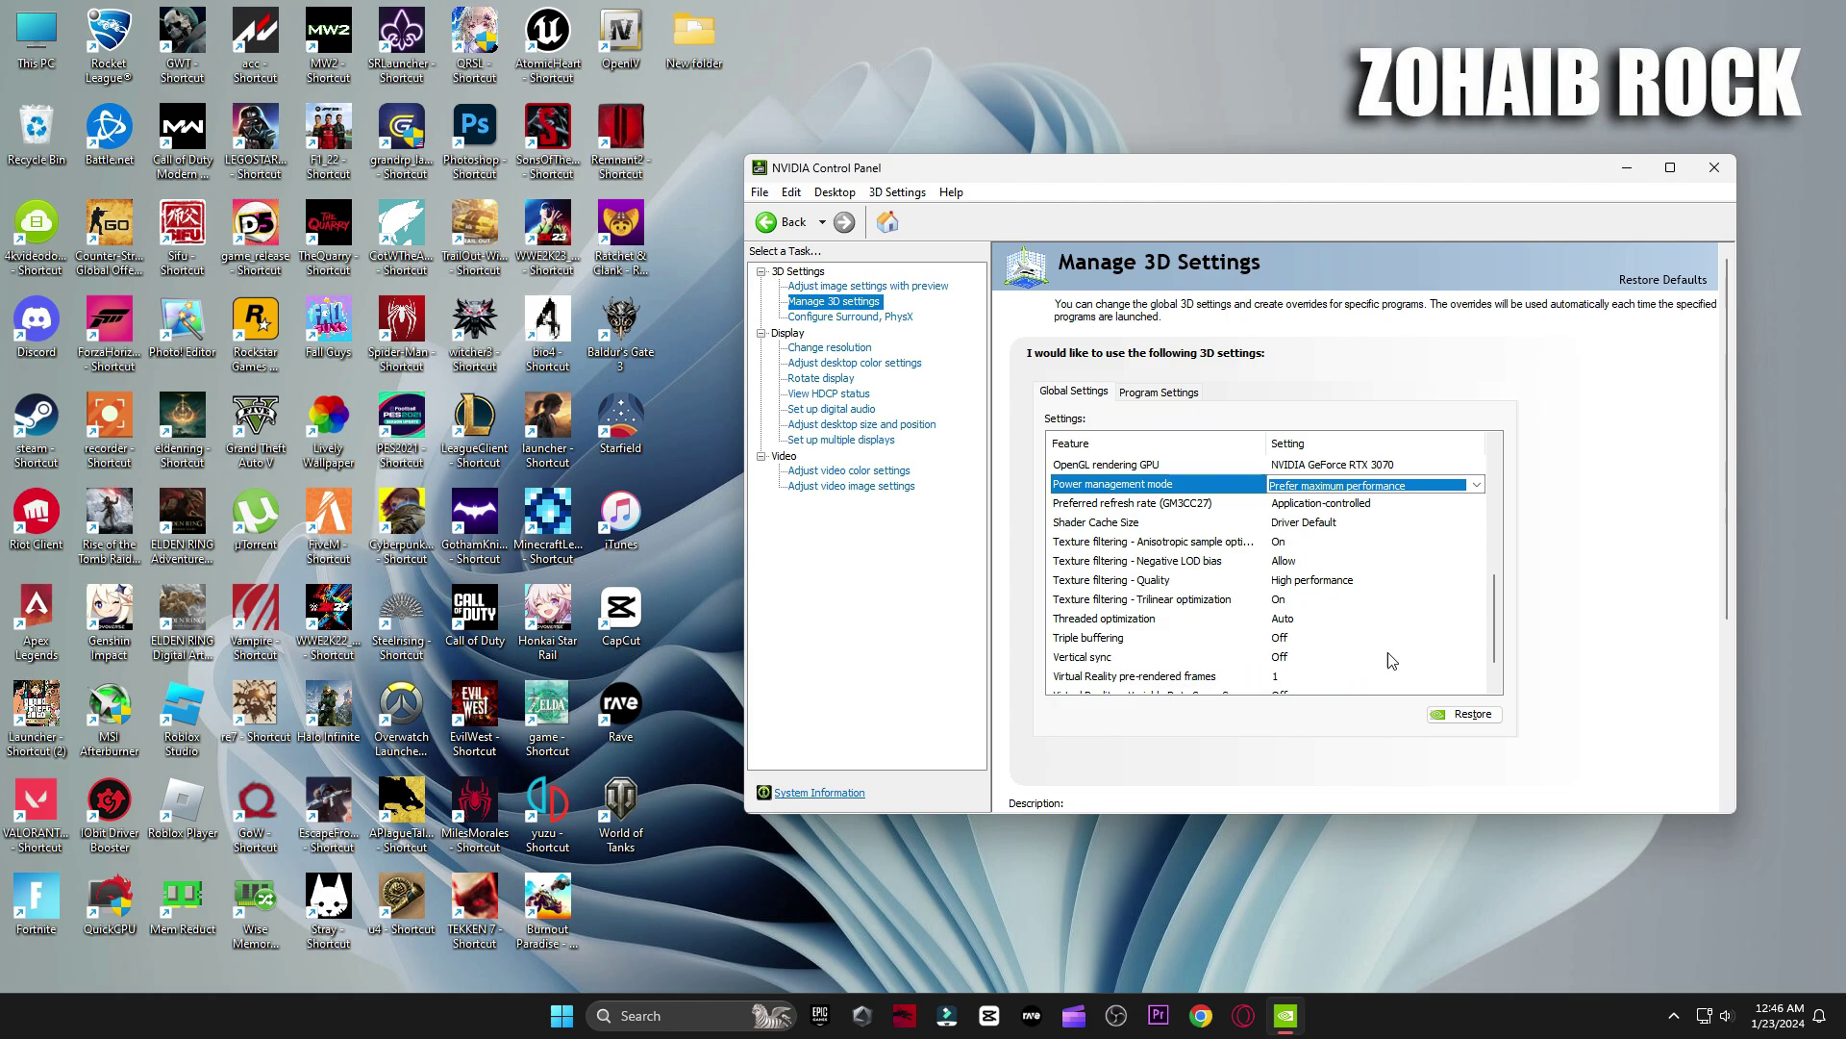
left_click_drag(1490, 630, 1505, 651)
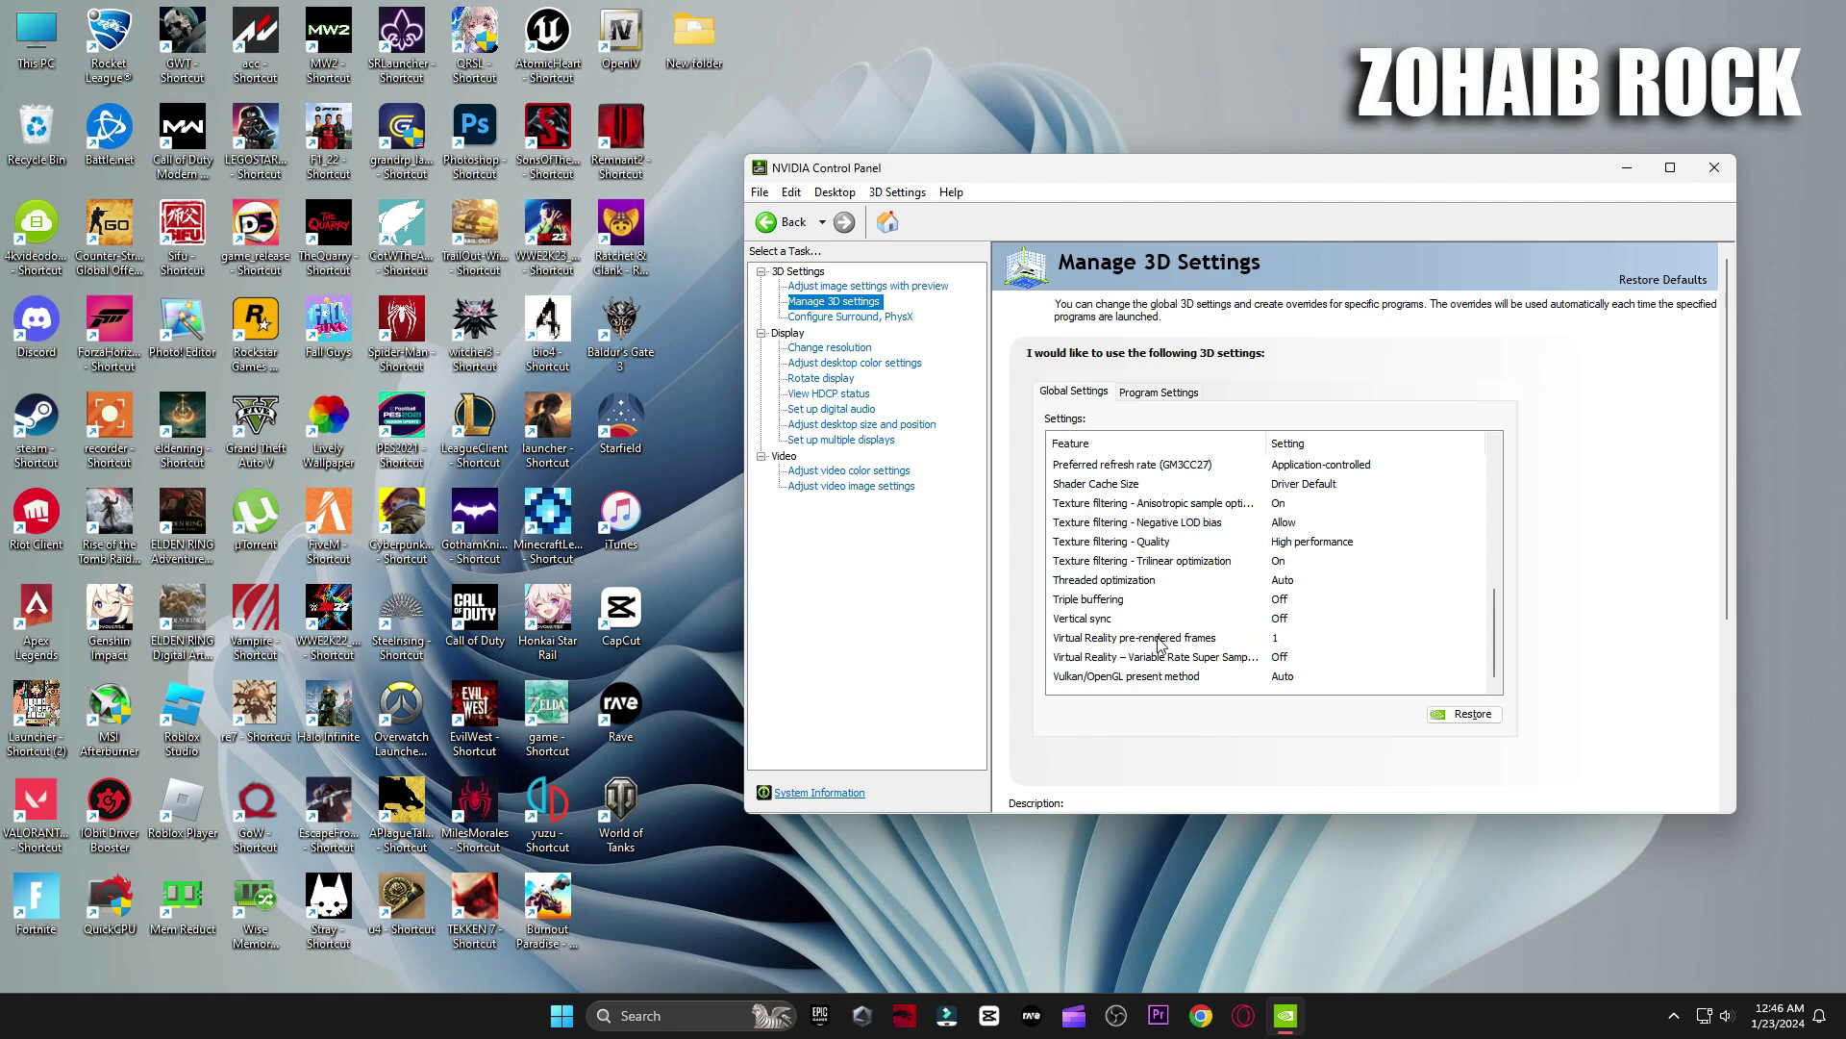
left_click(1263, 623)
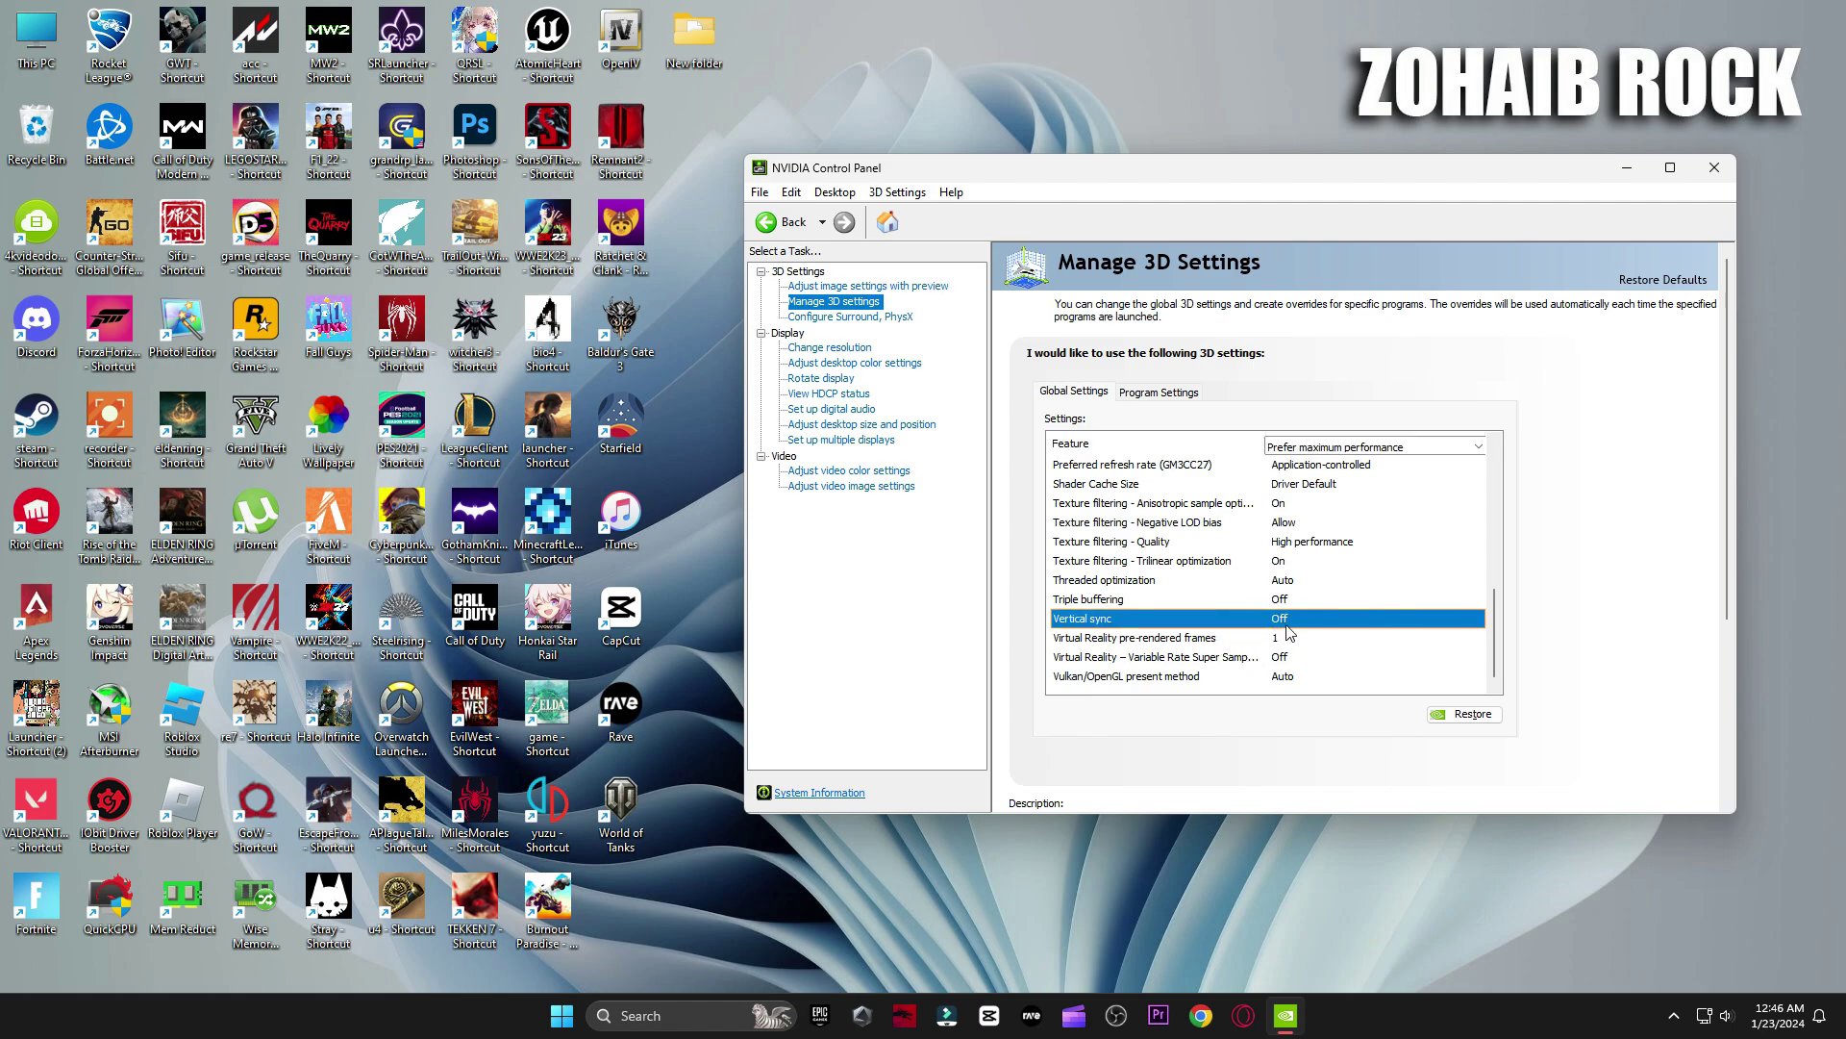
left_click(1289, 620)
left_click(1289, 653)
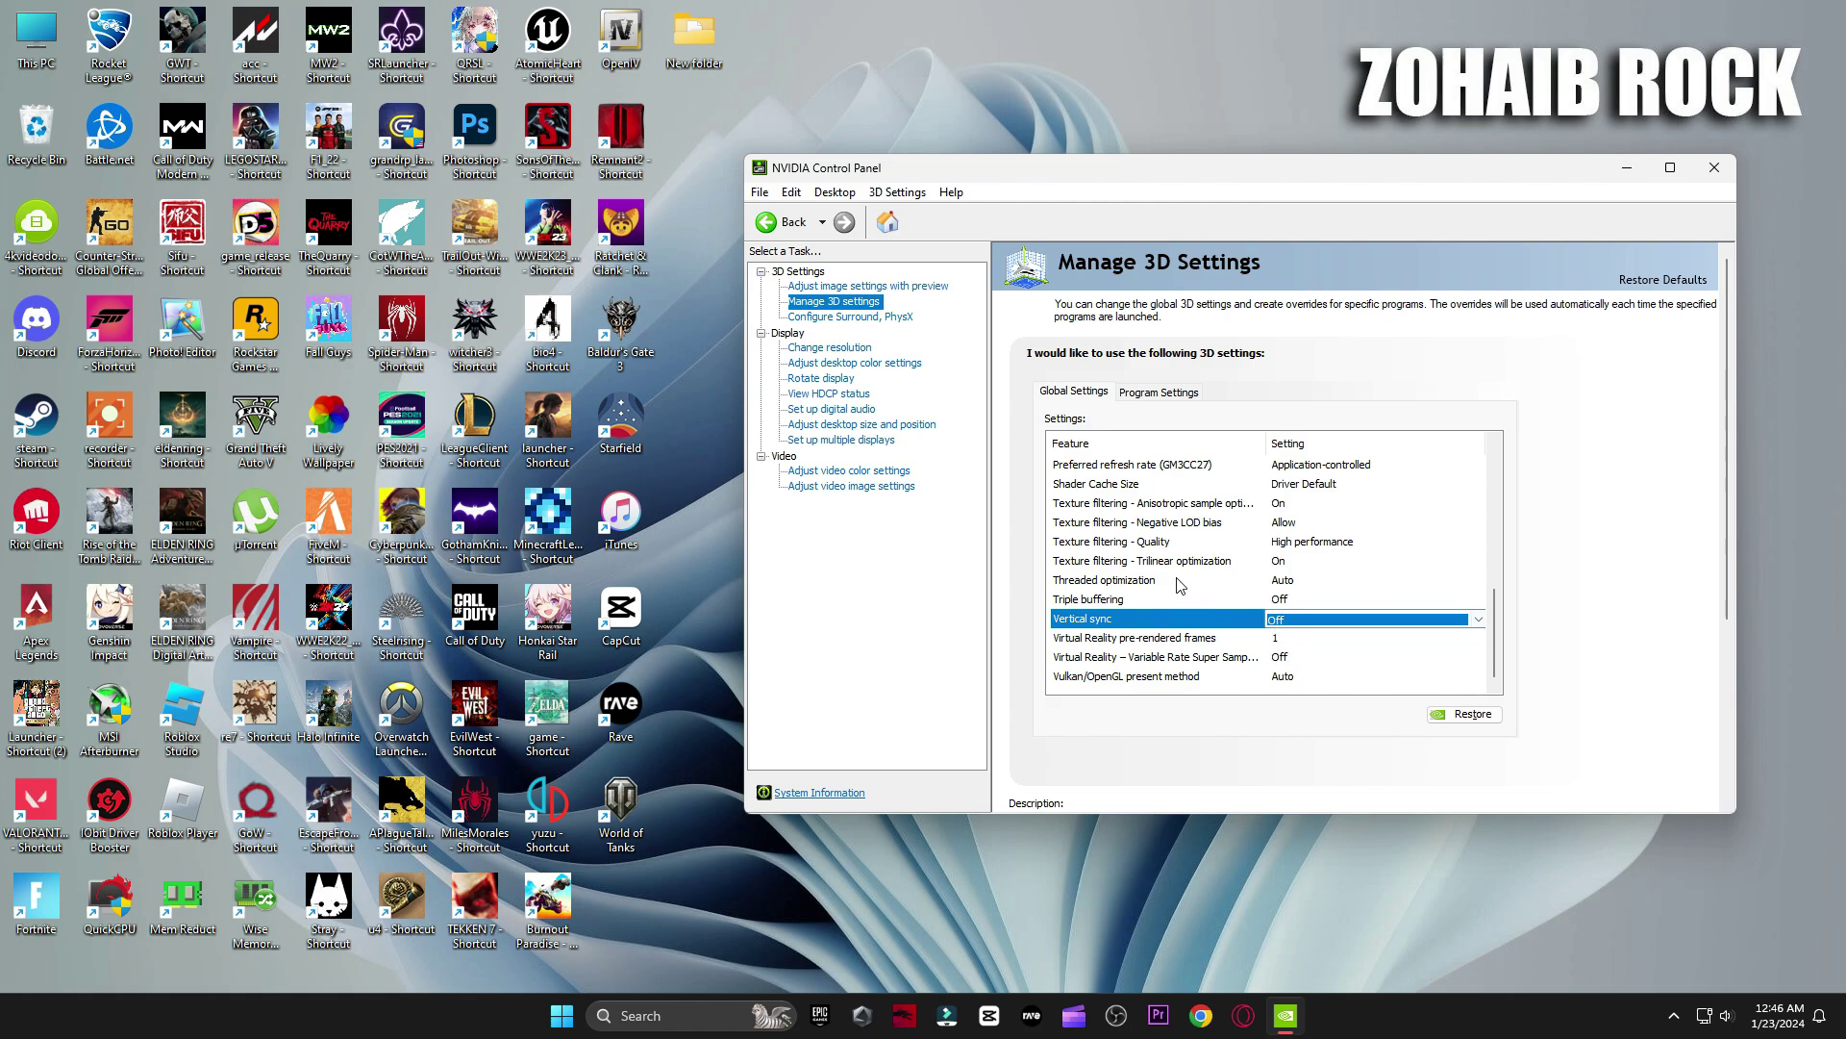
Choose the NVIDIA GeForce RTX 3070 as the PhysX processor.
left_click(897, 319)
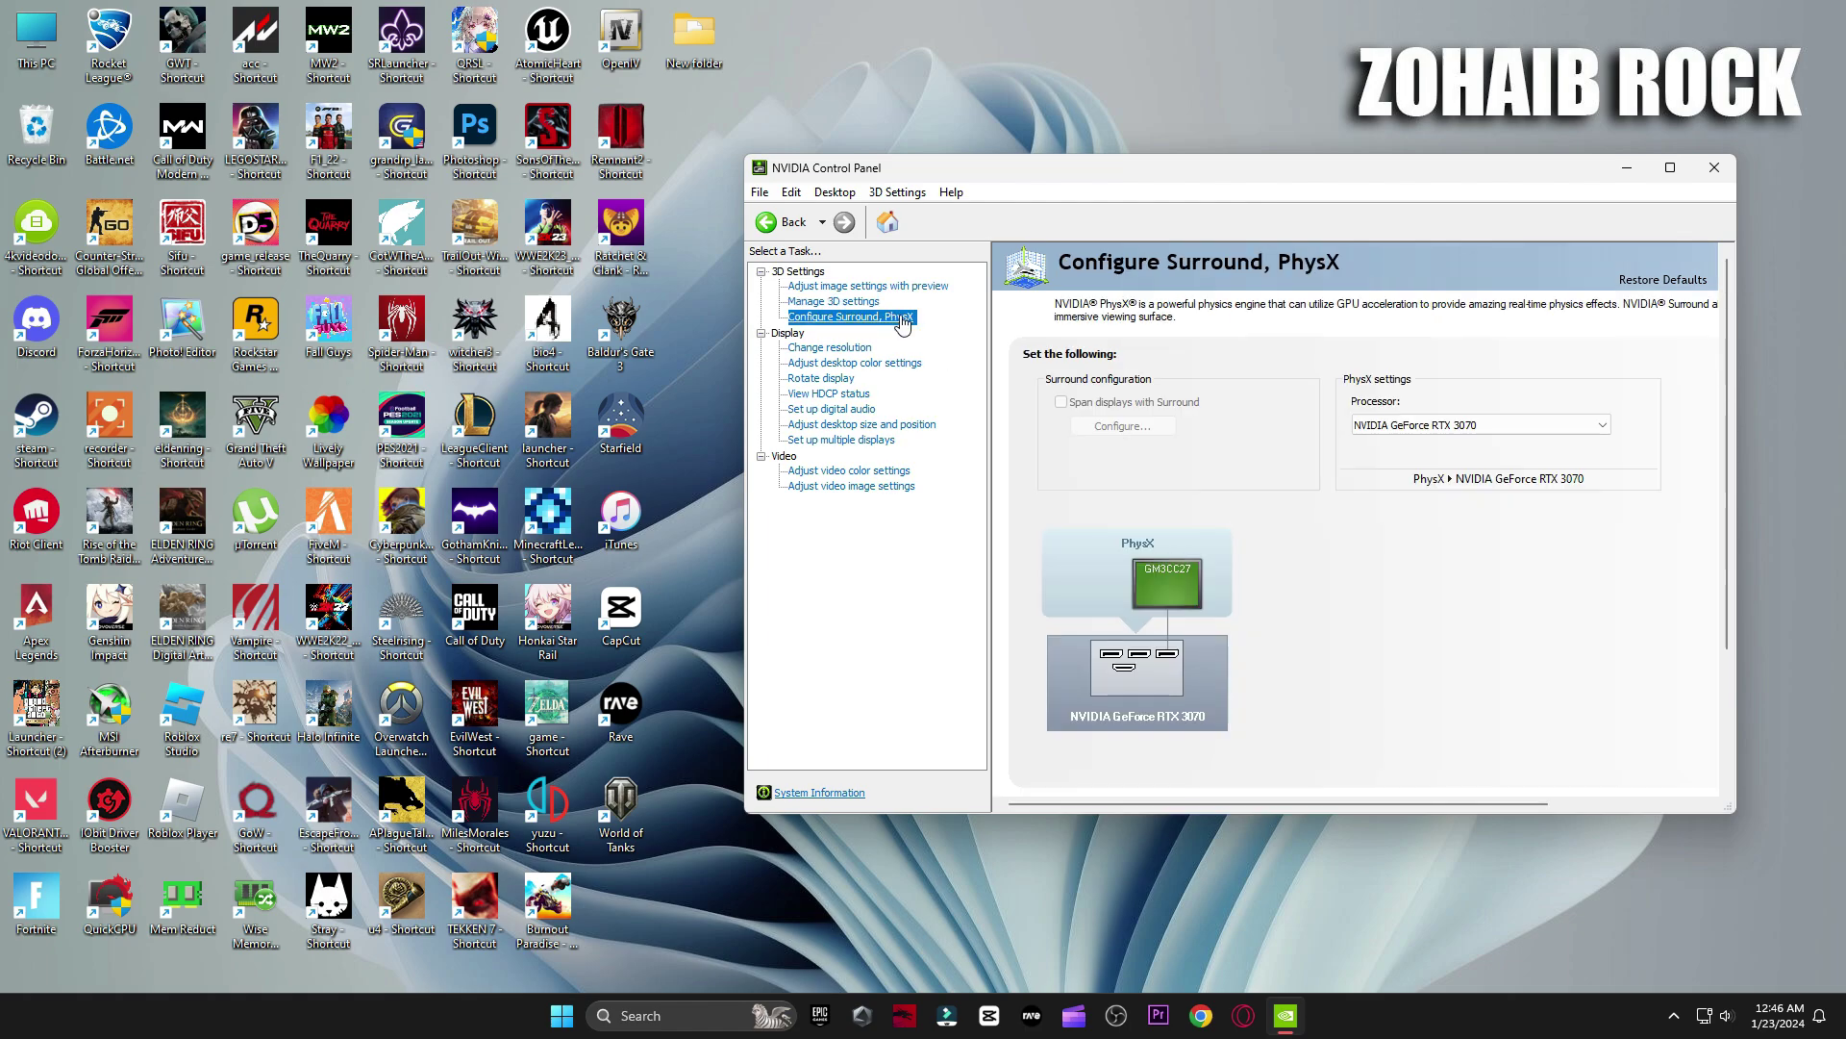
left_click(1396, 440)
left_click(1404, 471)
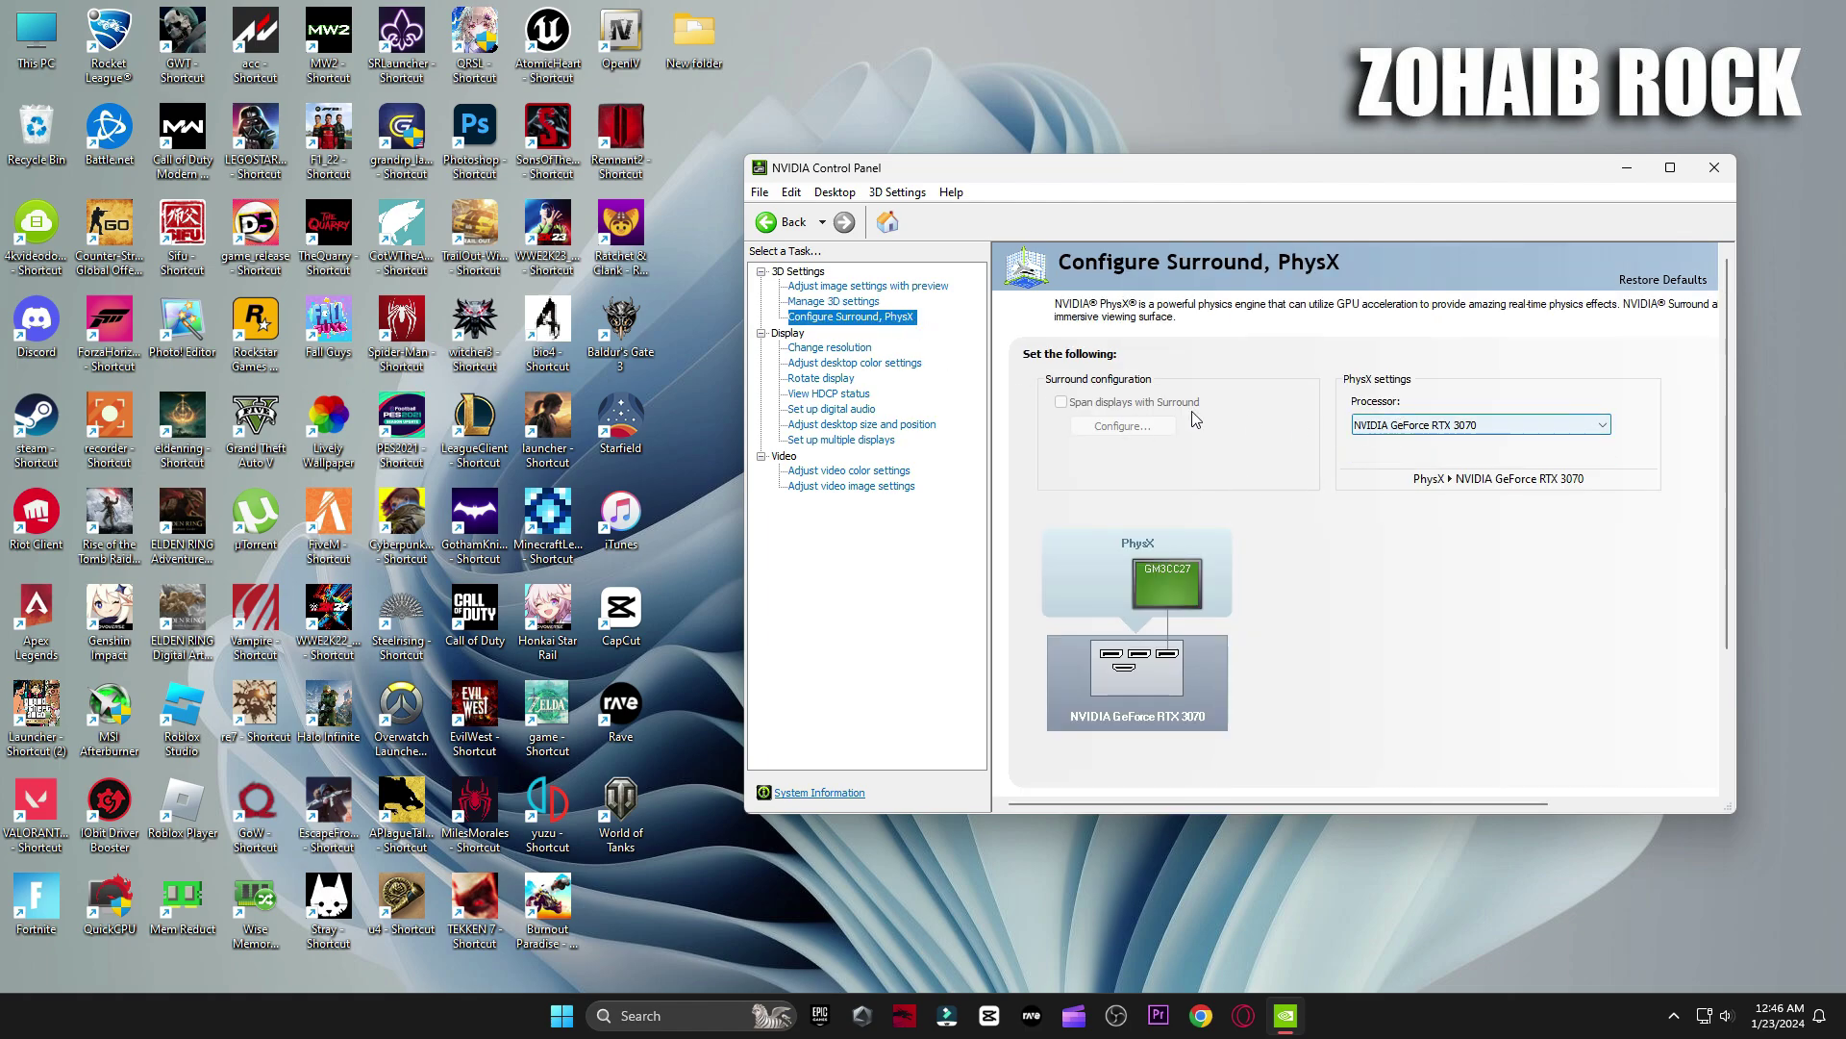
Set the display's refresh rate to 165Hz for the 1920 × 1080 PC resolution.
left_click(830, 347)
left_click_drag(1722, 446, 1725, 510)
scroll(1116, 488, "down", 1)
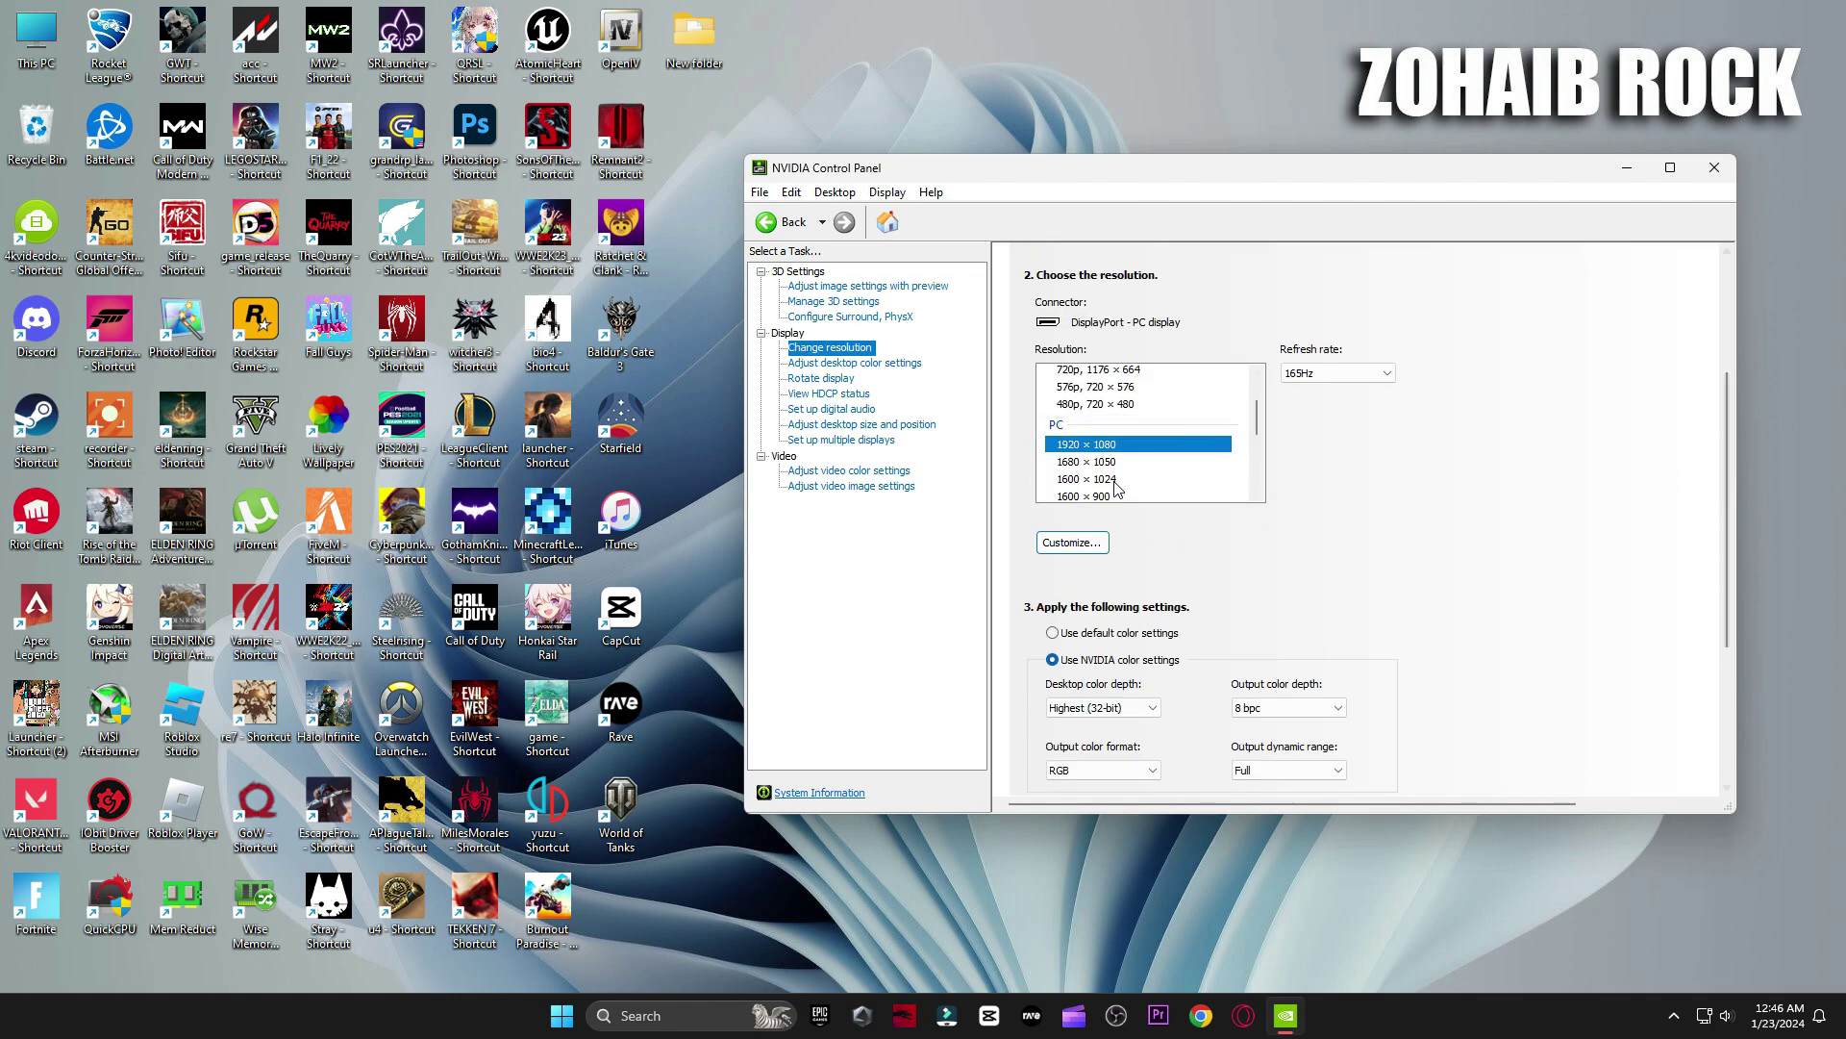
scroll(1115, 487, "down", 1)
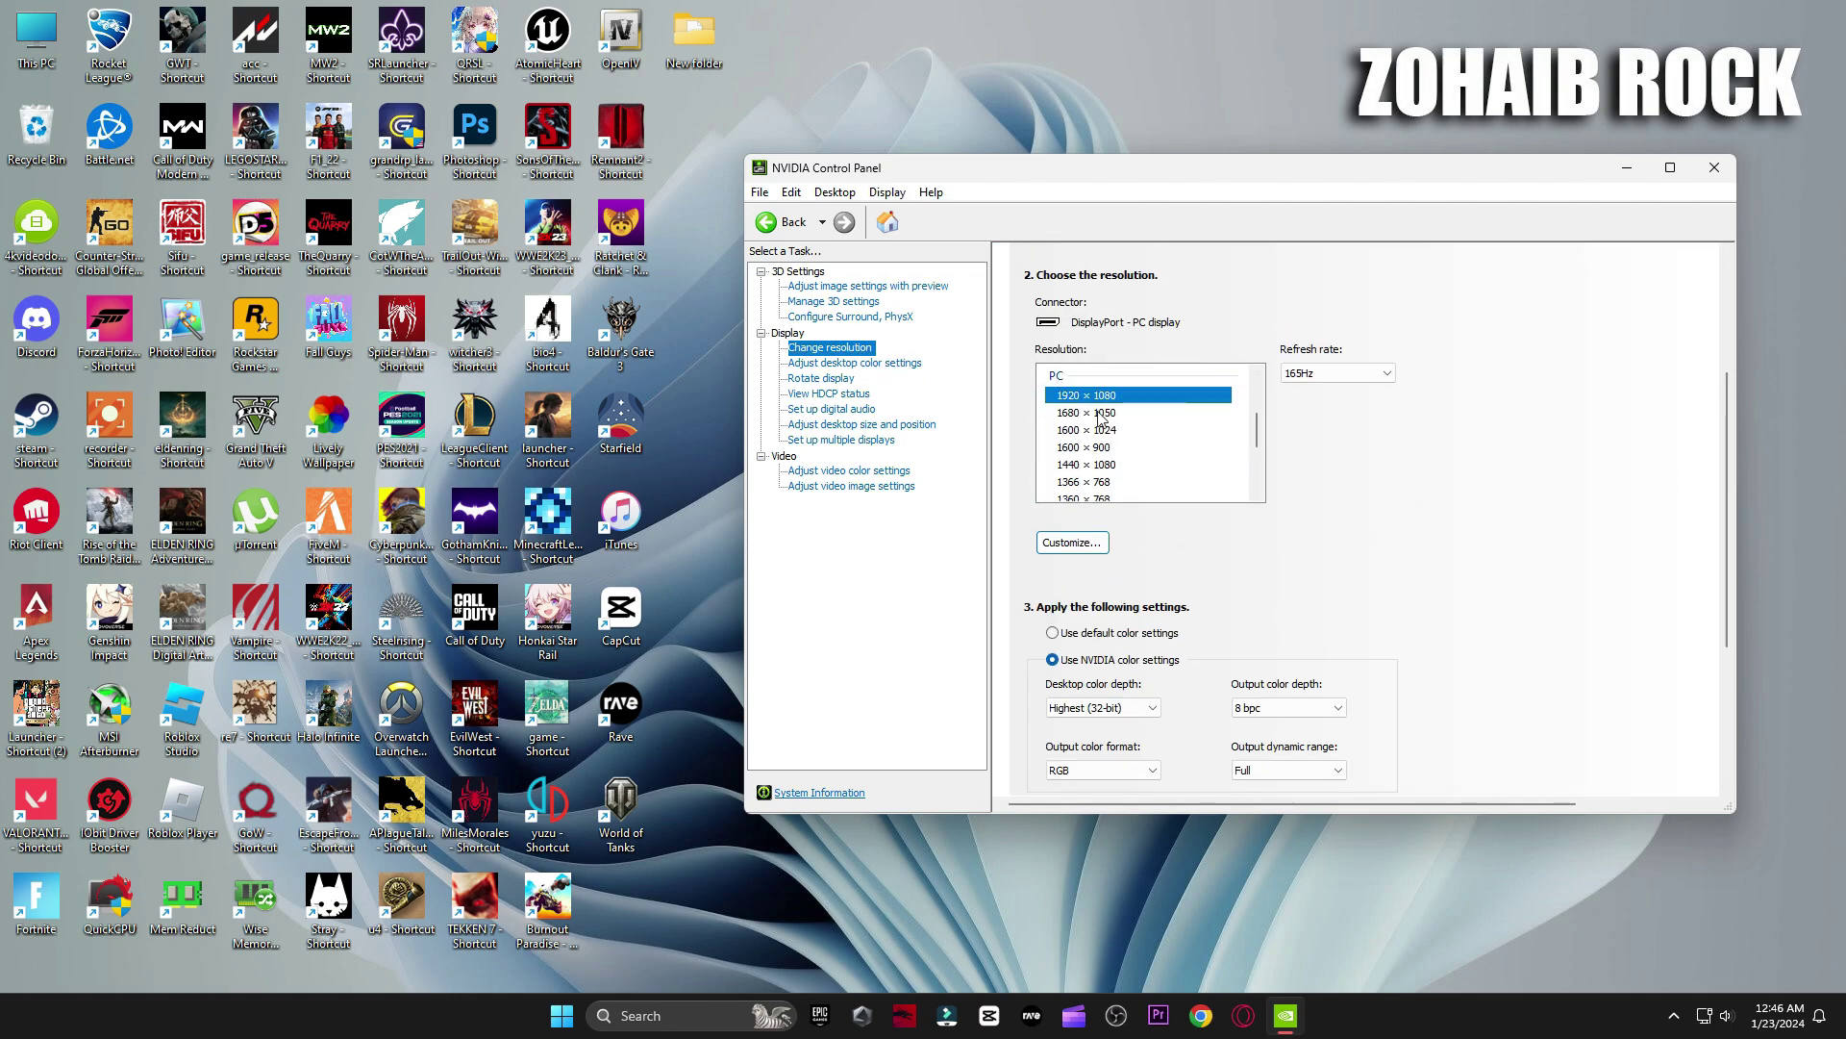
left_click(1330, 377)
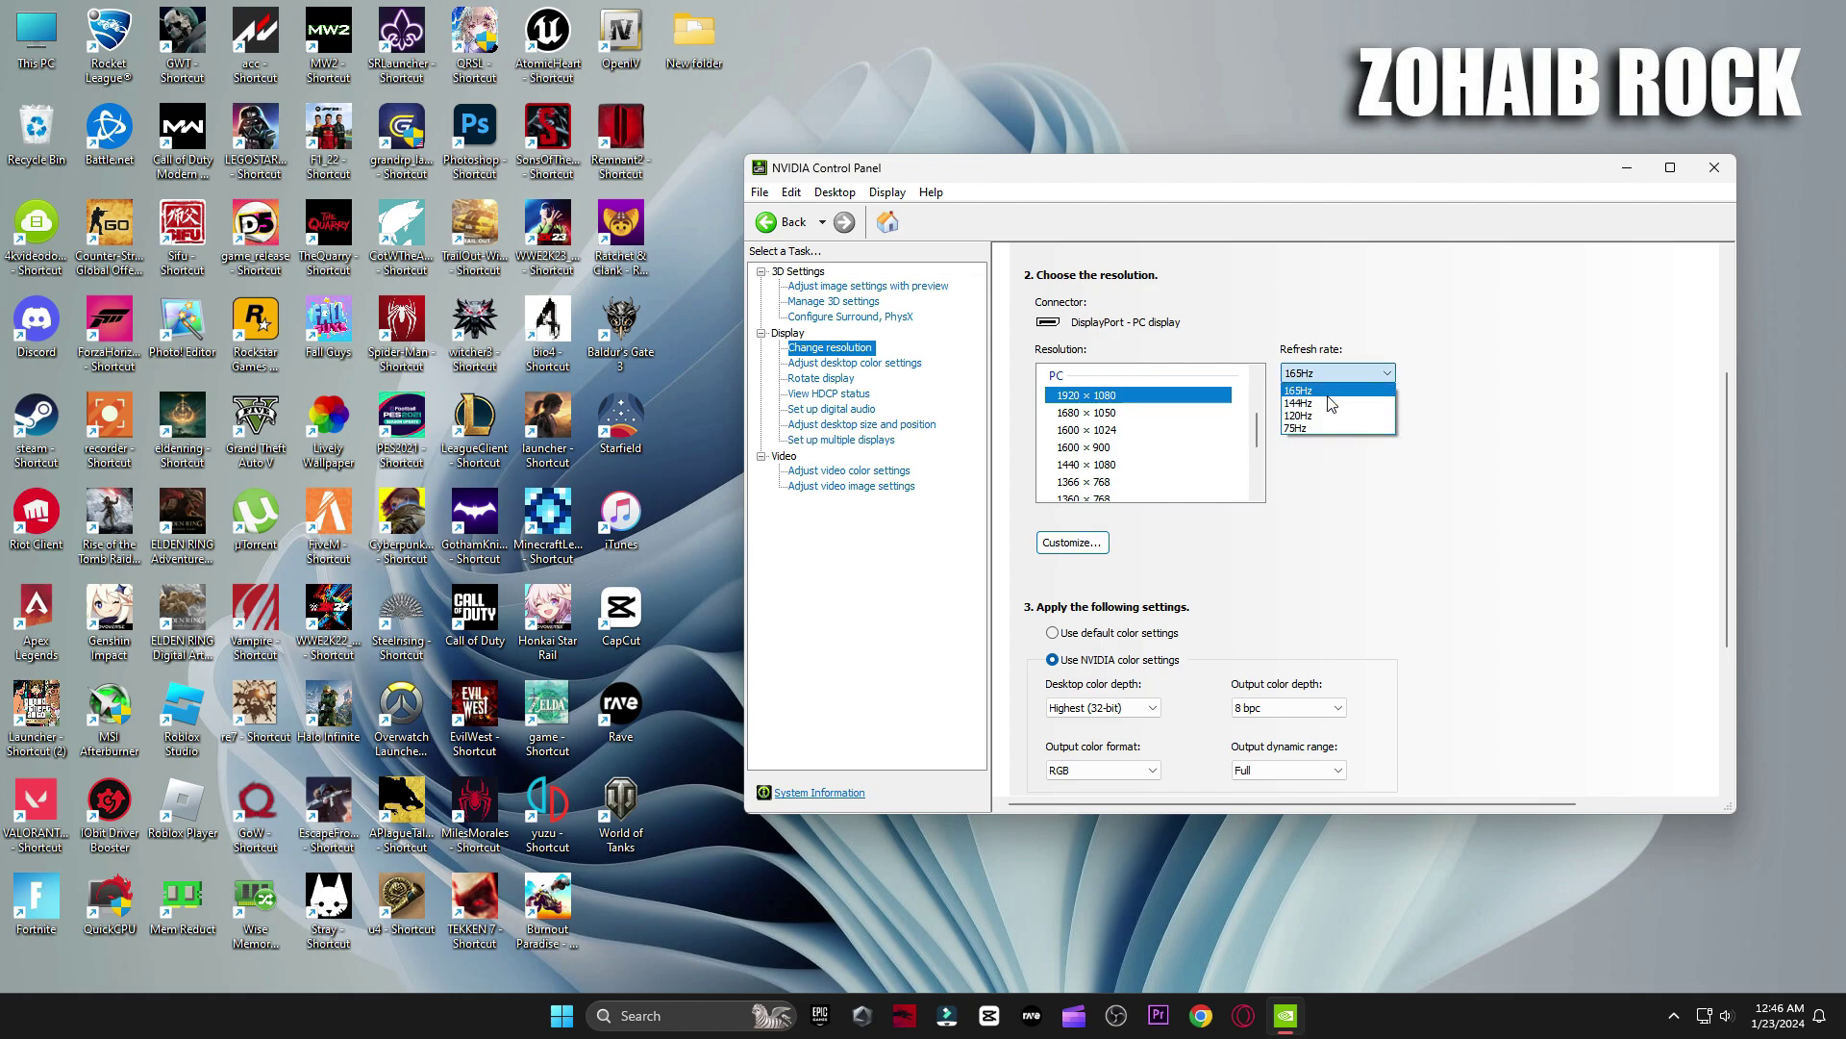
left_click(1329, 392)
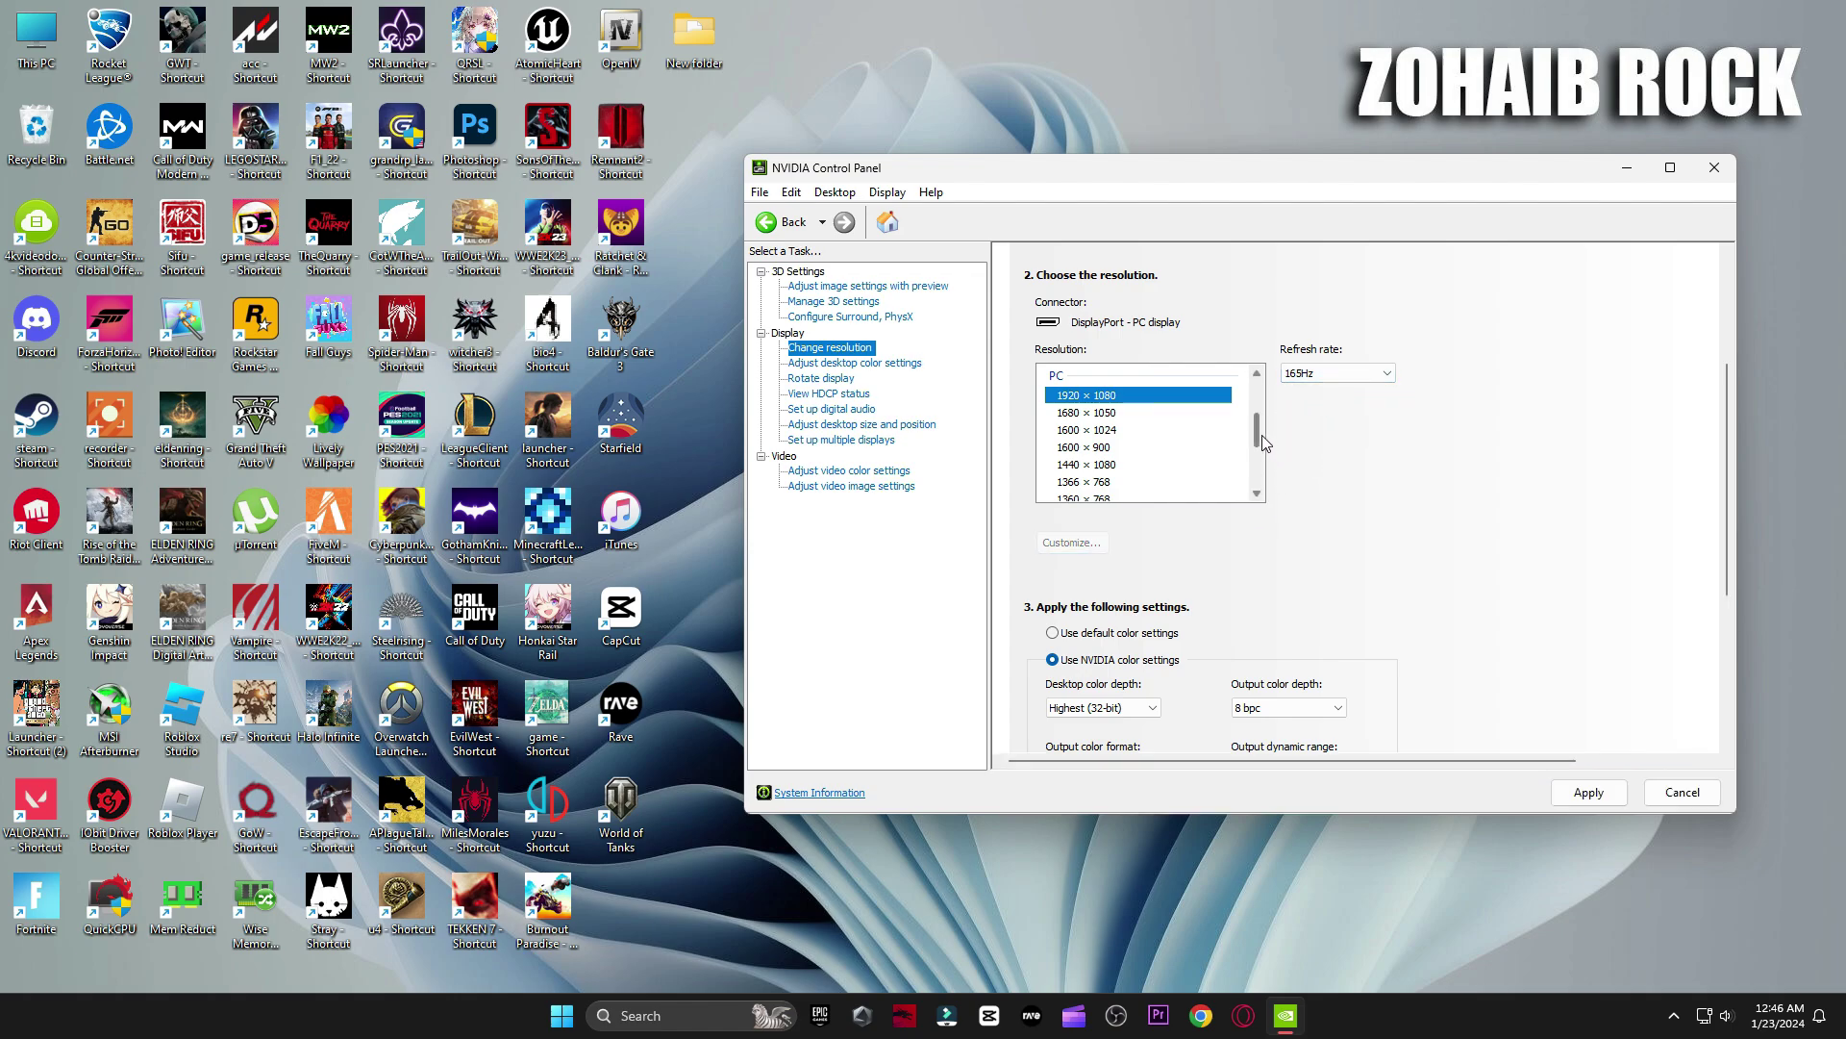
Check the resolution and NVIDIA color settings, then apply the display changes and keep them.
scroll(1261, 443, "down", 1)
scroll(1260, 452, "up", 2)
scroll(1380, 512, "down", 1)
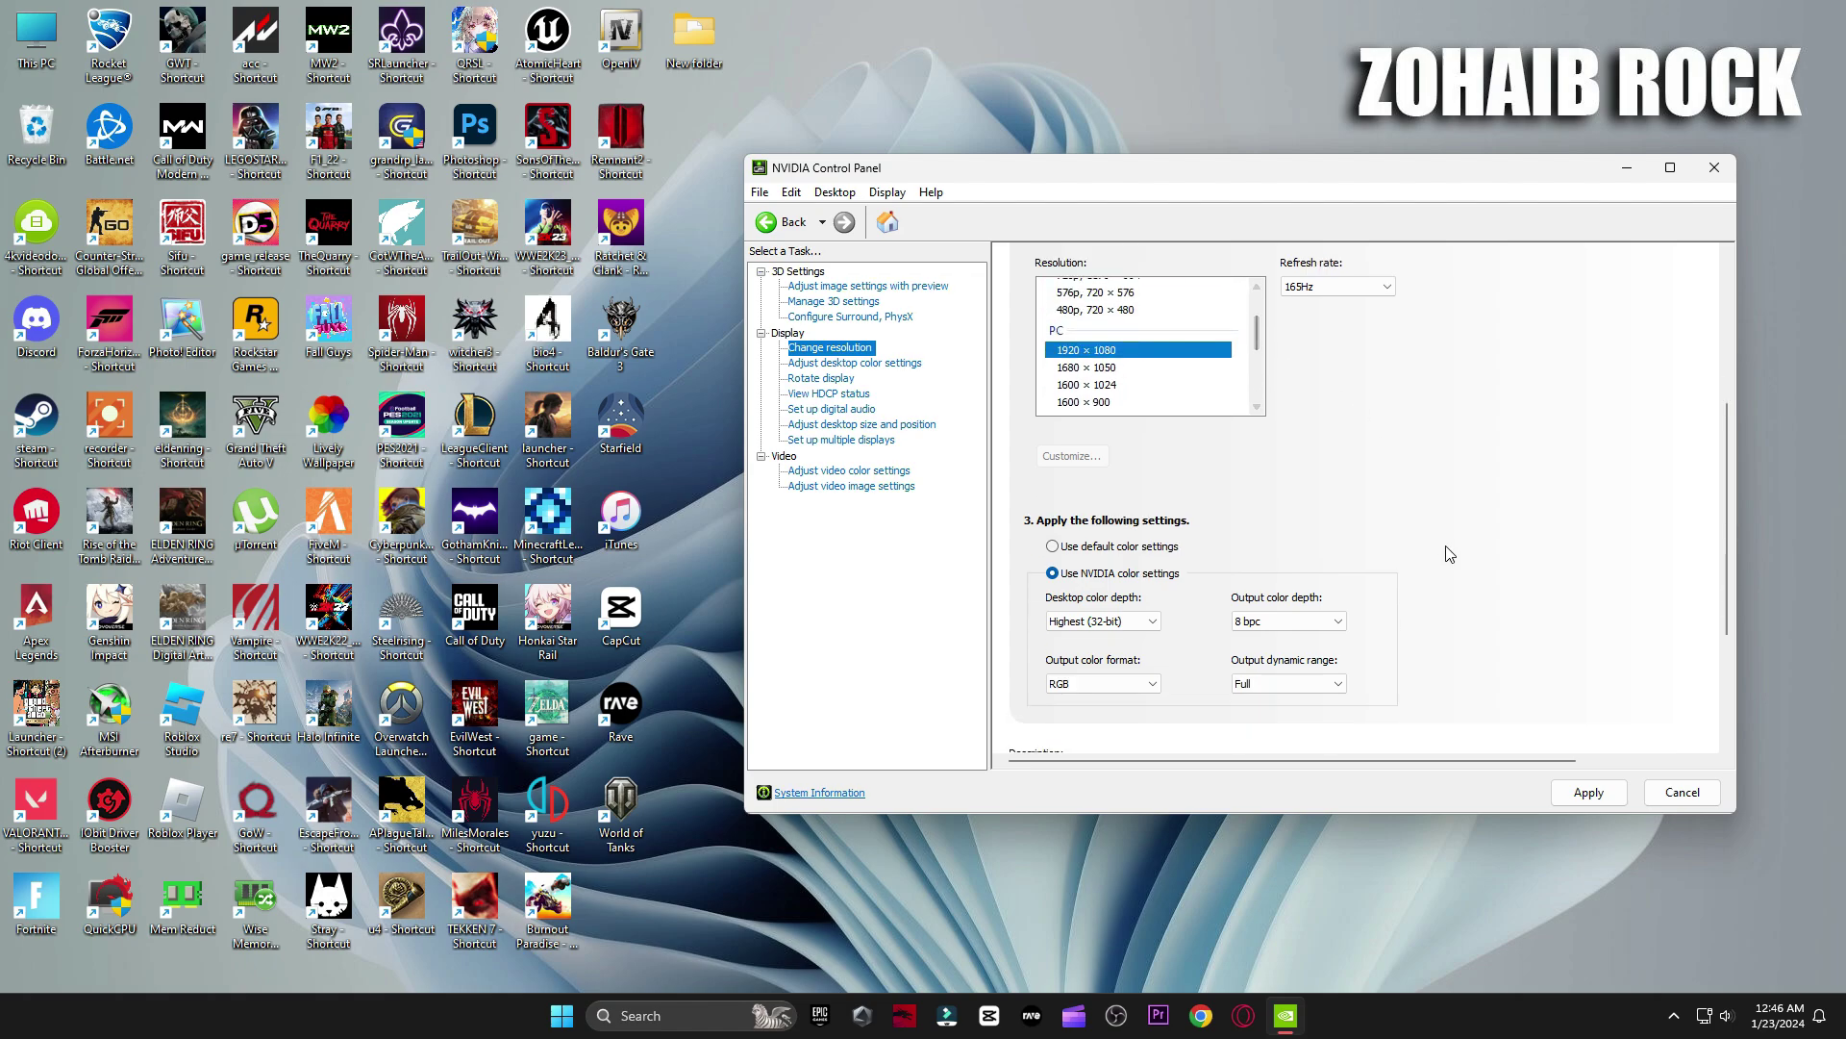
scroll(1154, 553, "down", 1)
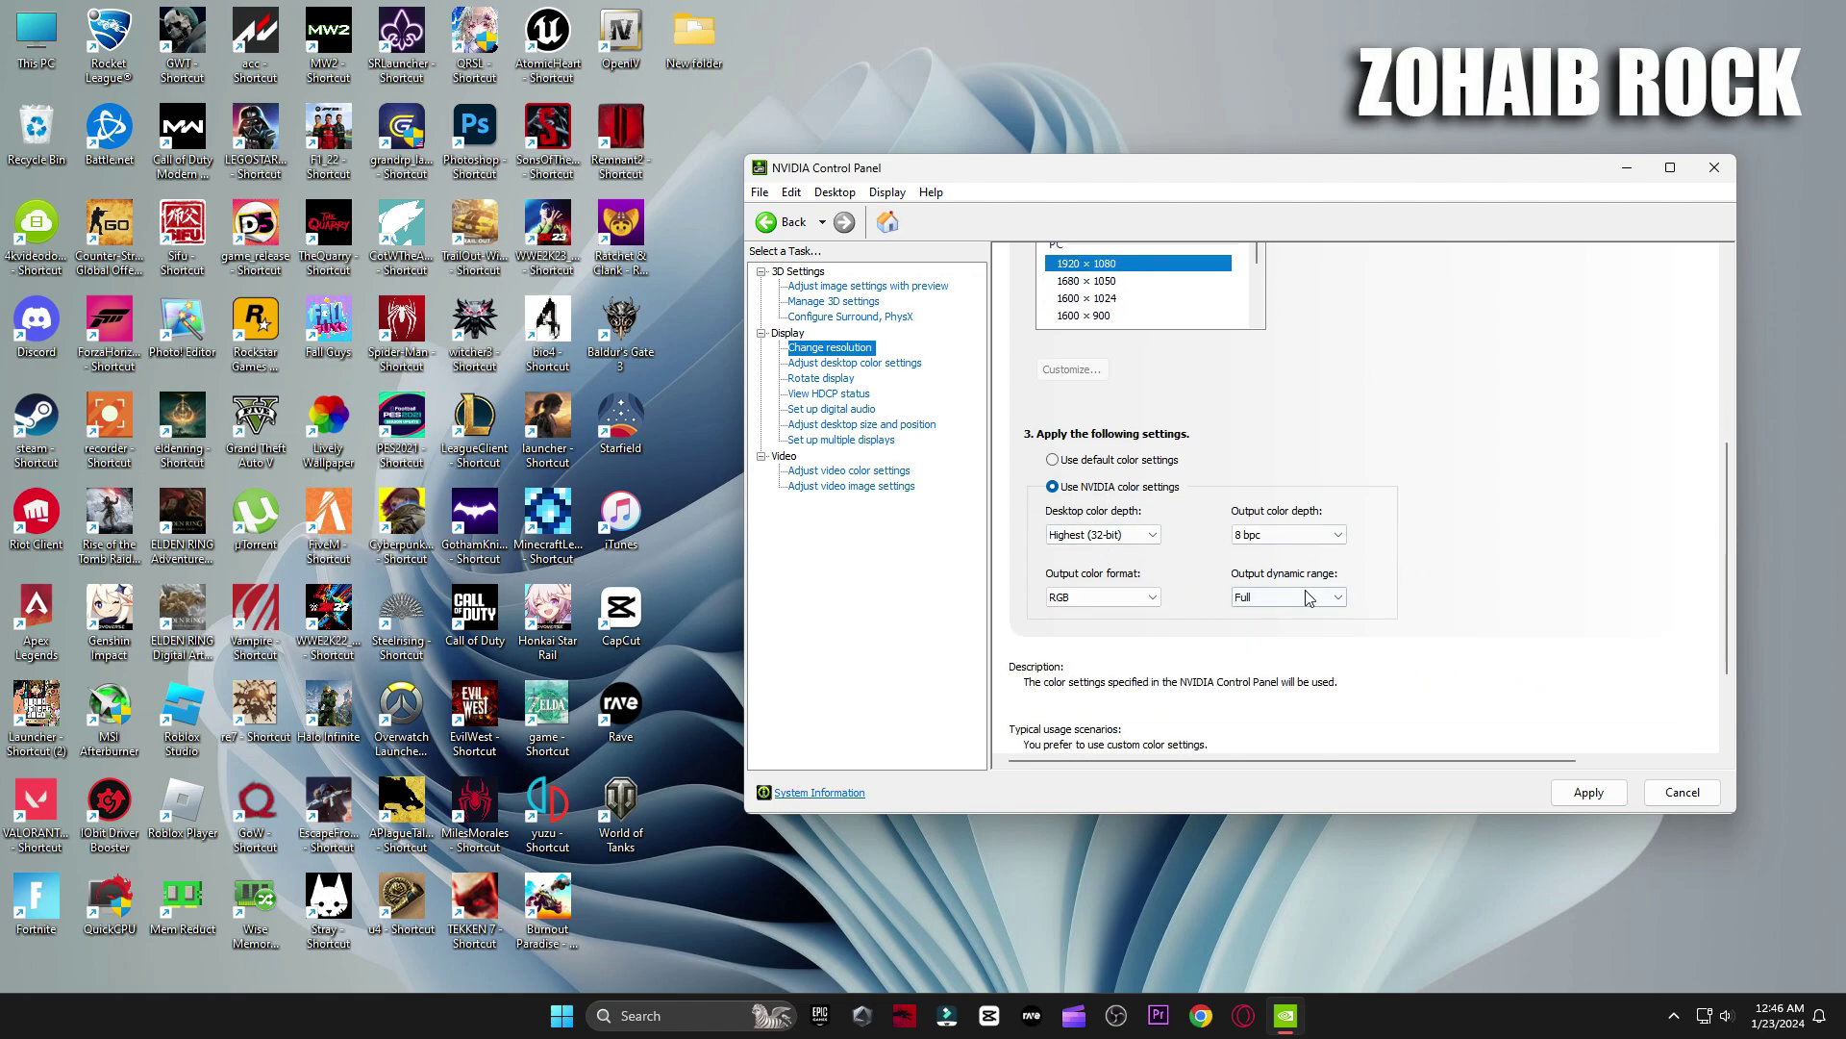
left_click(1588, 792)
left_click(1307, 520)
Examine the remaining display and video pages, including desktop color, HDCP status, desktop scaling, video color and video image settings.
left_click(861, 364)
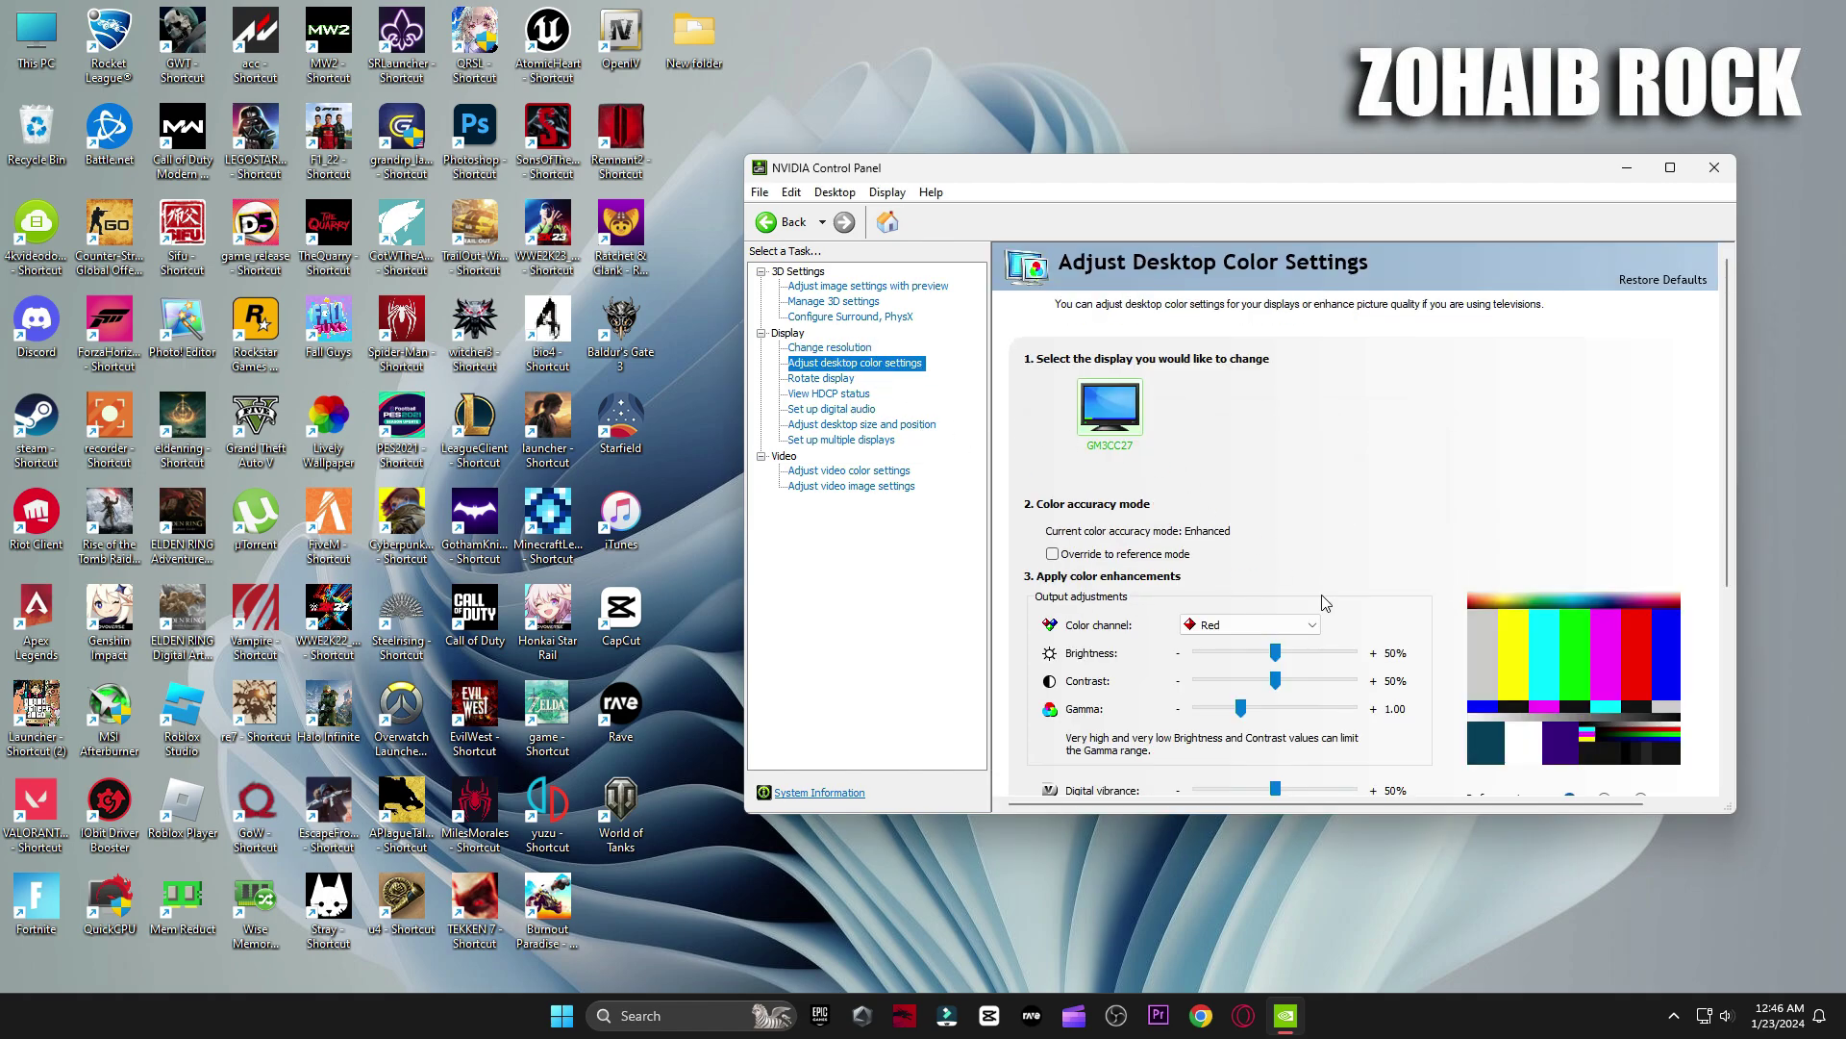
scroll(1712, 541, "down", 2)
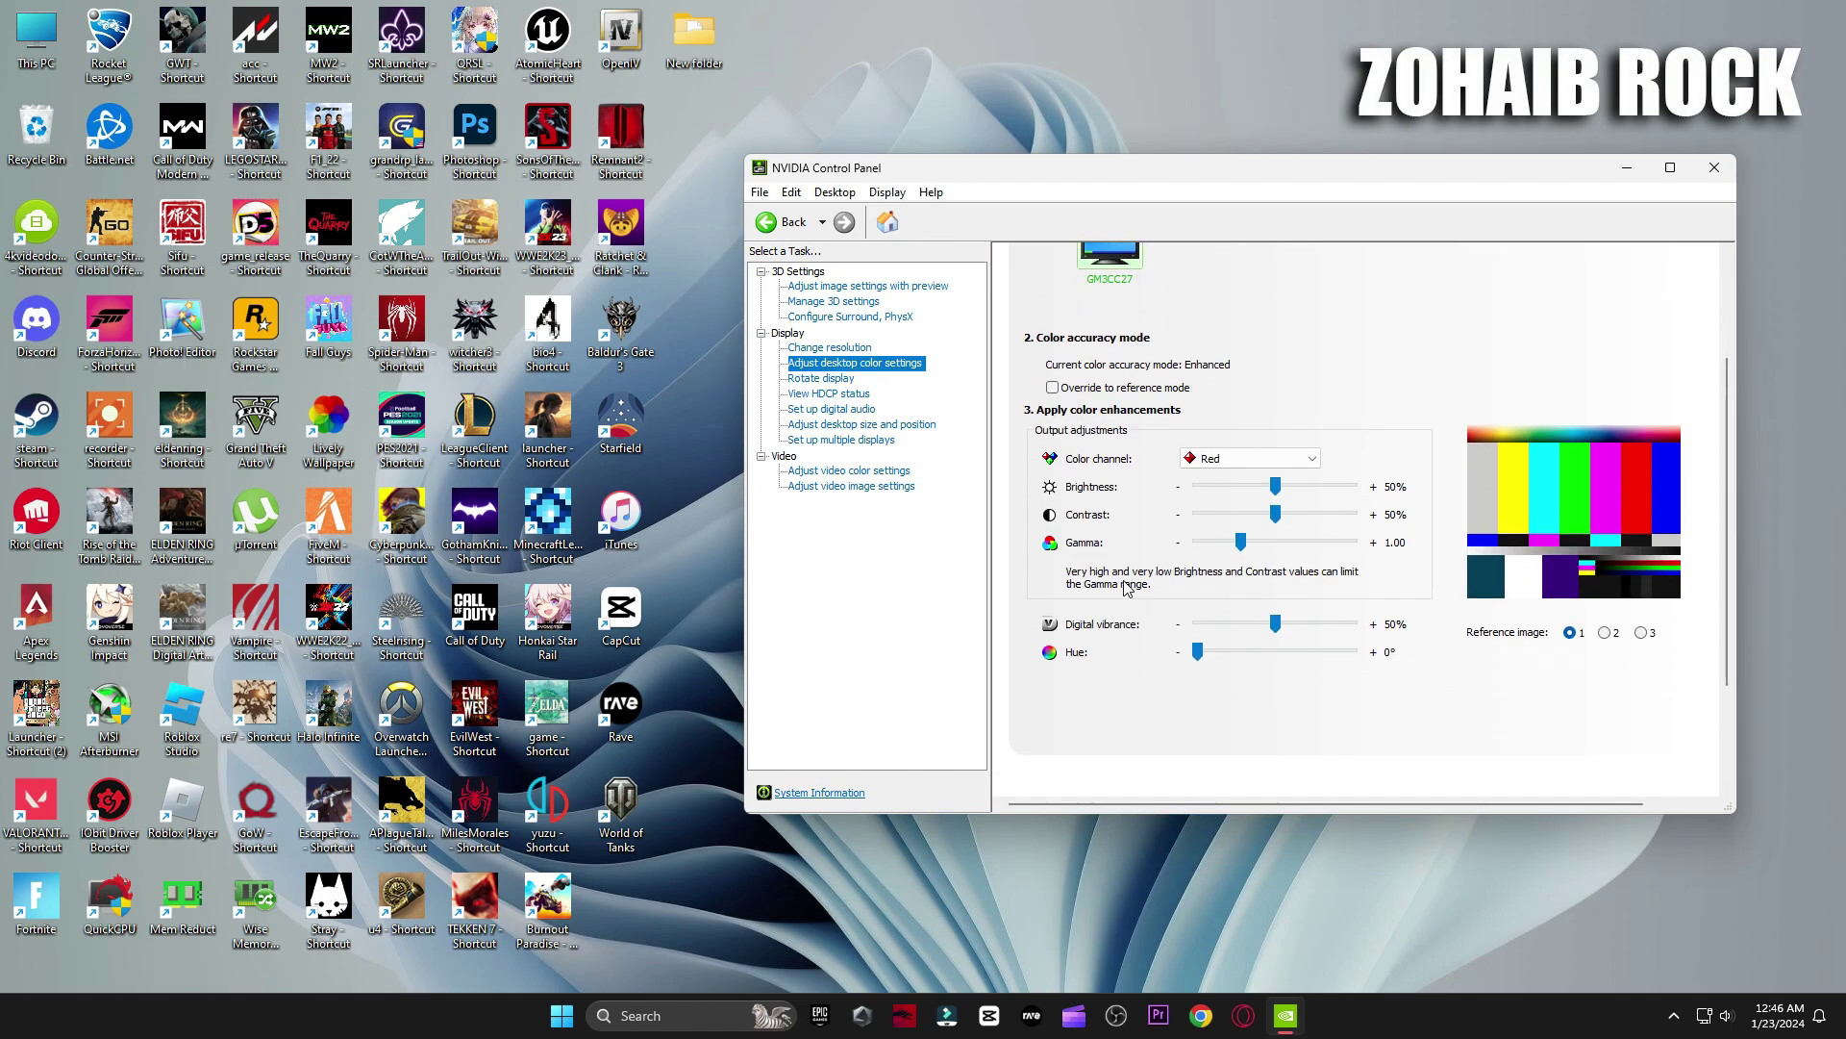
left_click(845, 380)
left_click(845, 395)
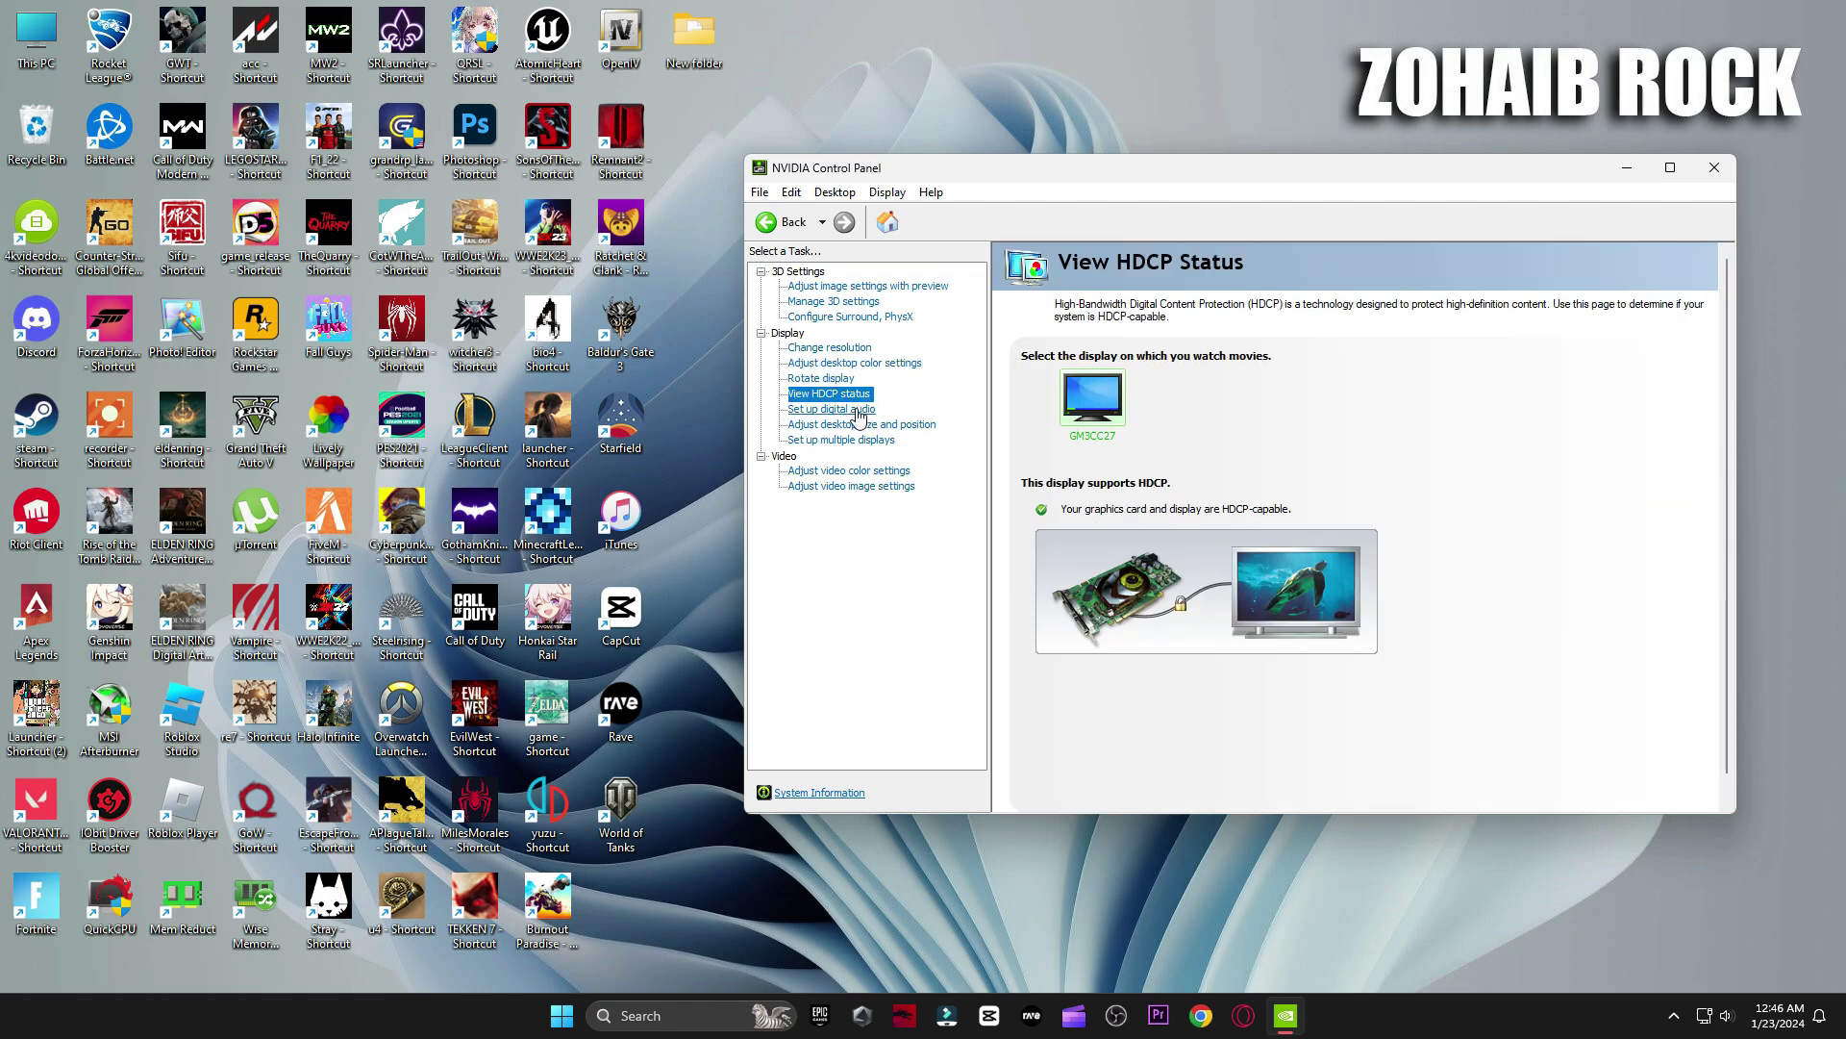
left_click(846, 409)
left_click(866, 424)
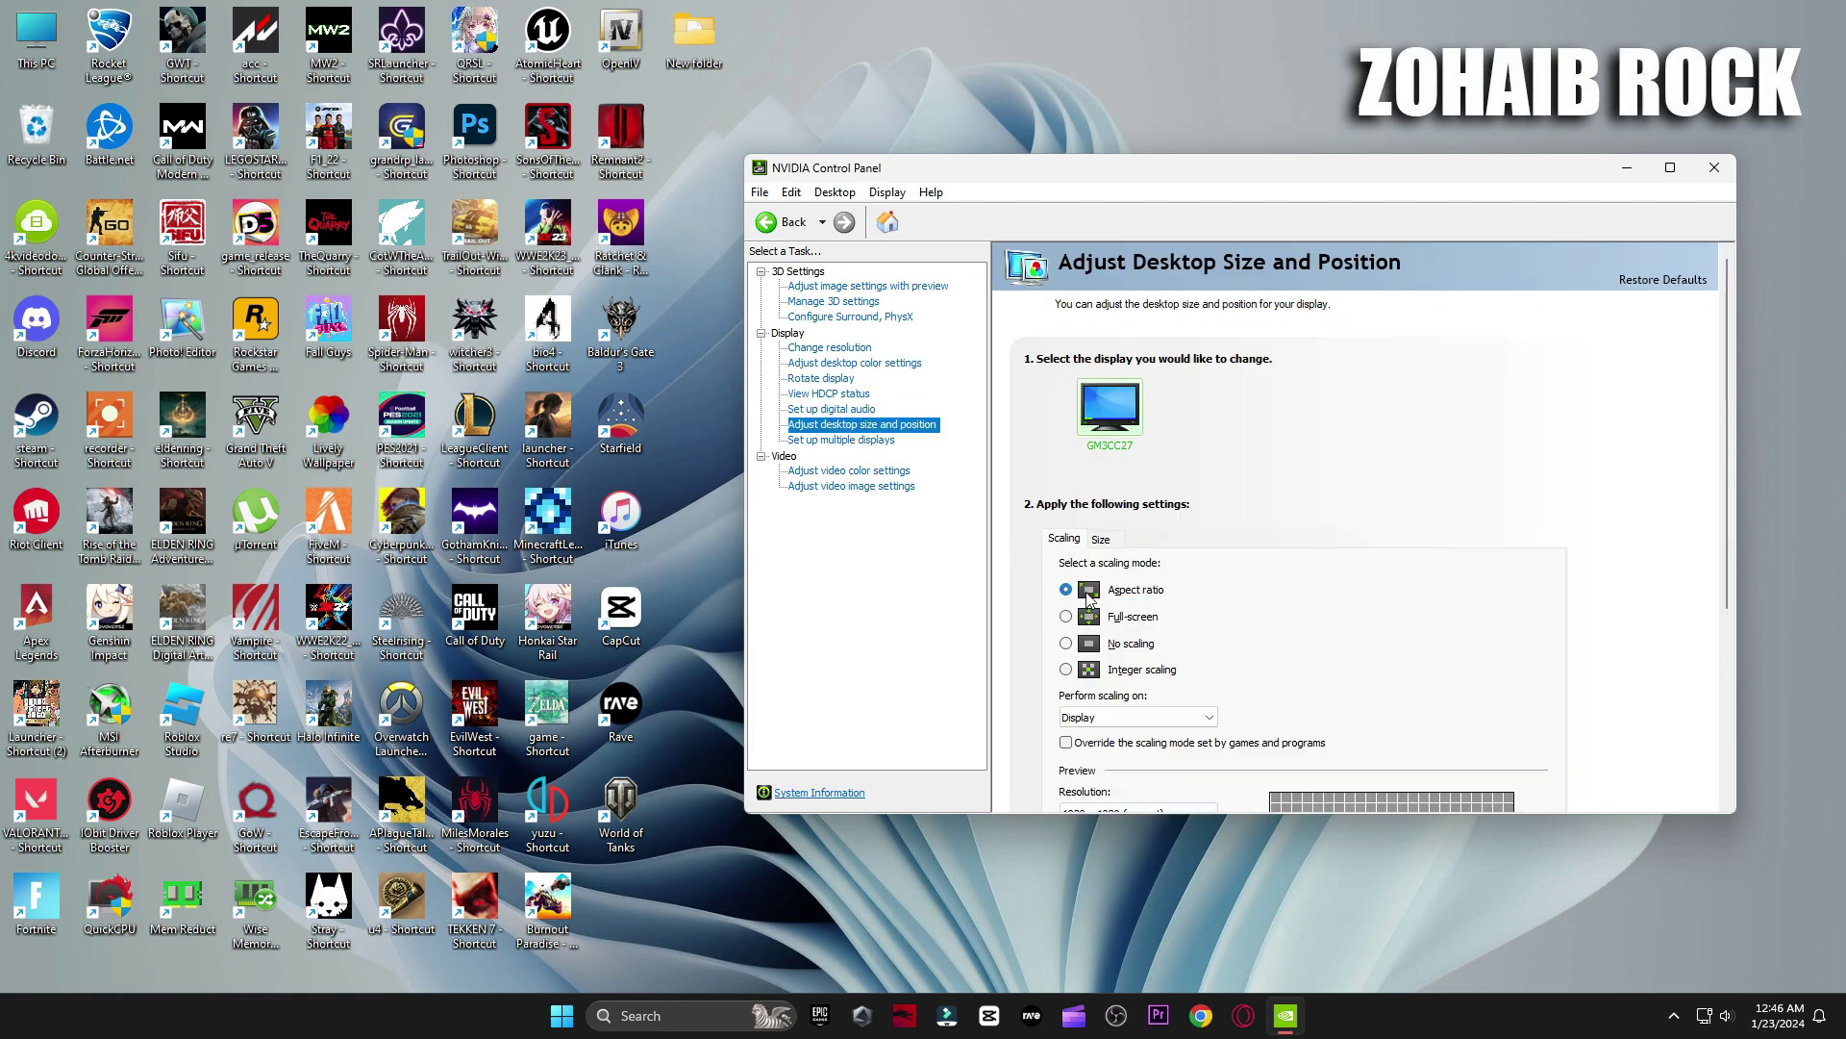
scroll(1731, 536, "down", 2)
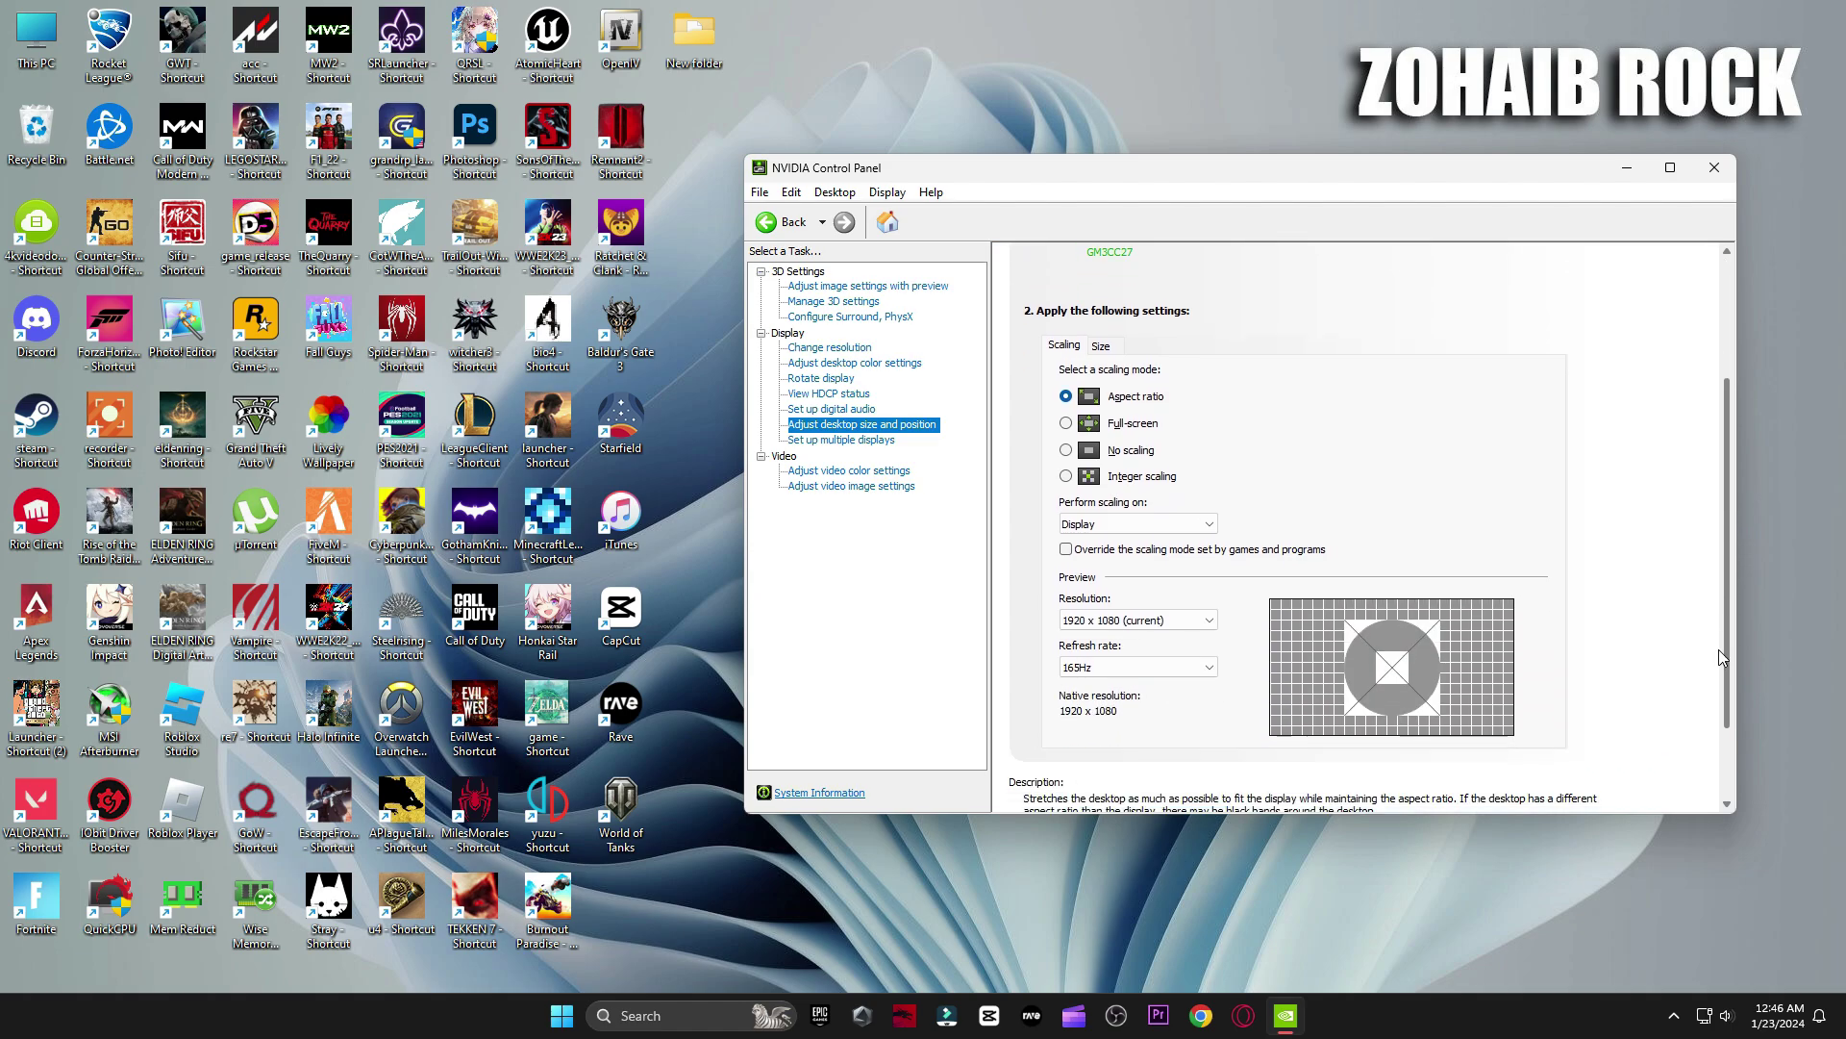
left_click(835, 442)
left_click(870, 471)
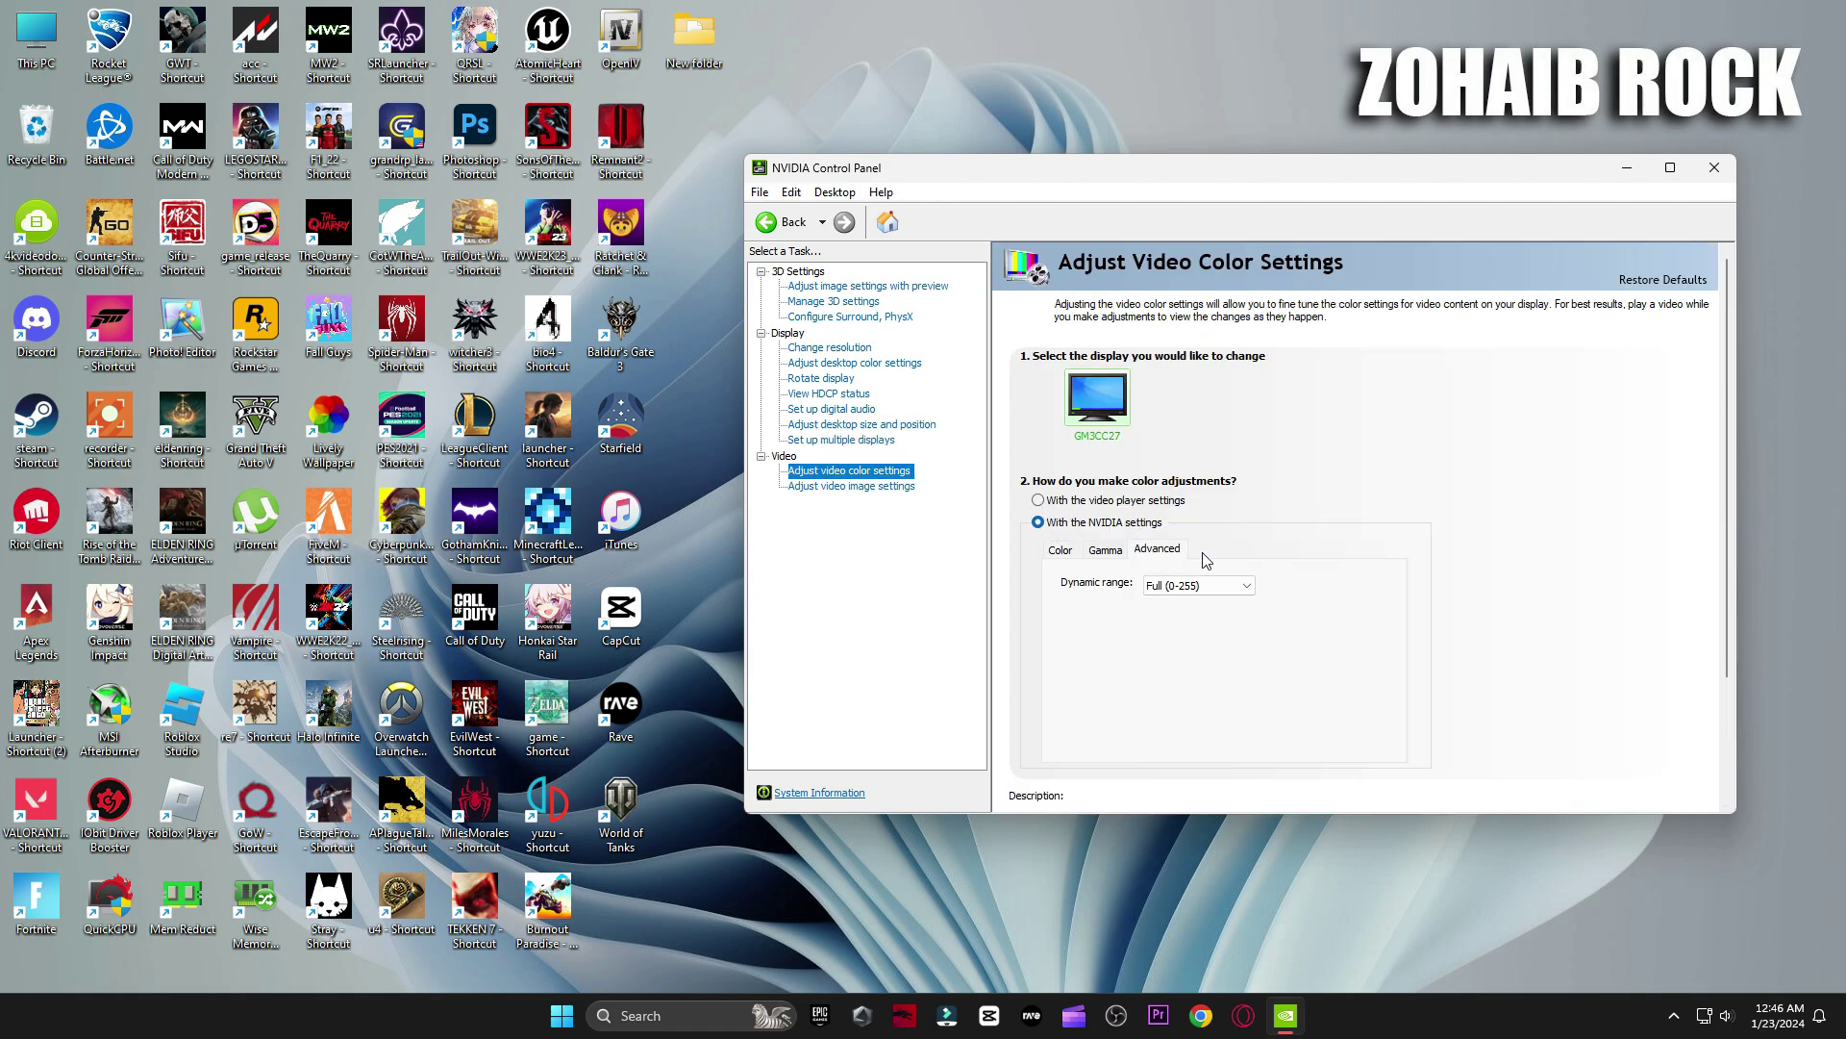
left_click(901, 495)
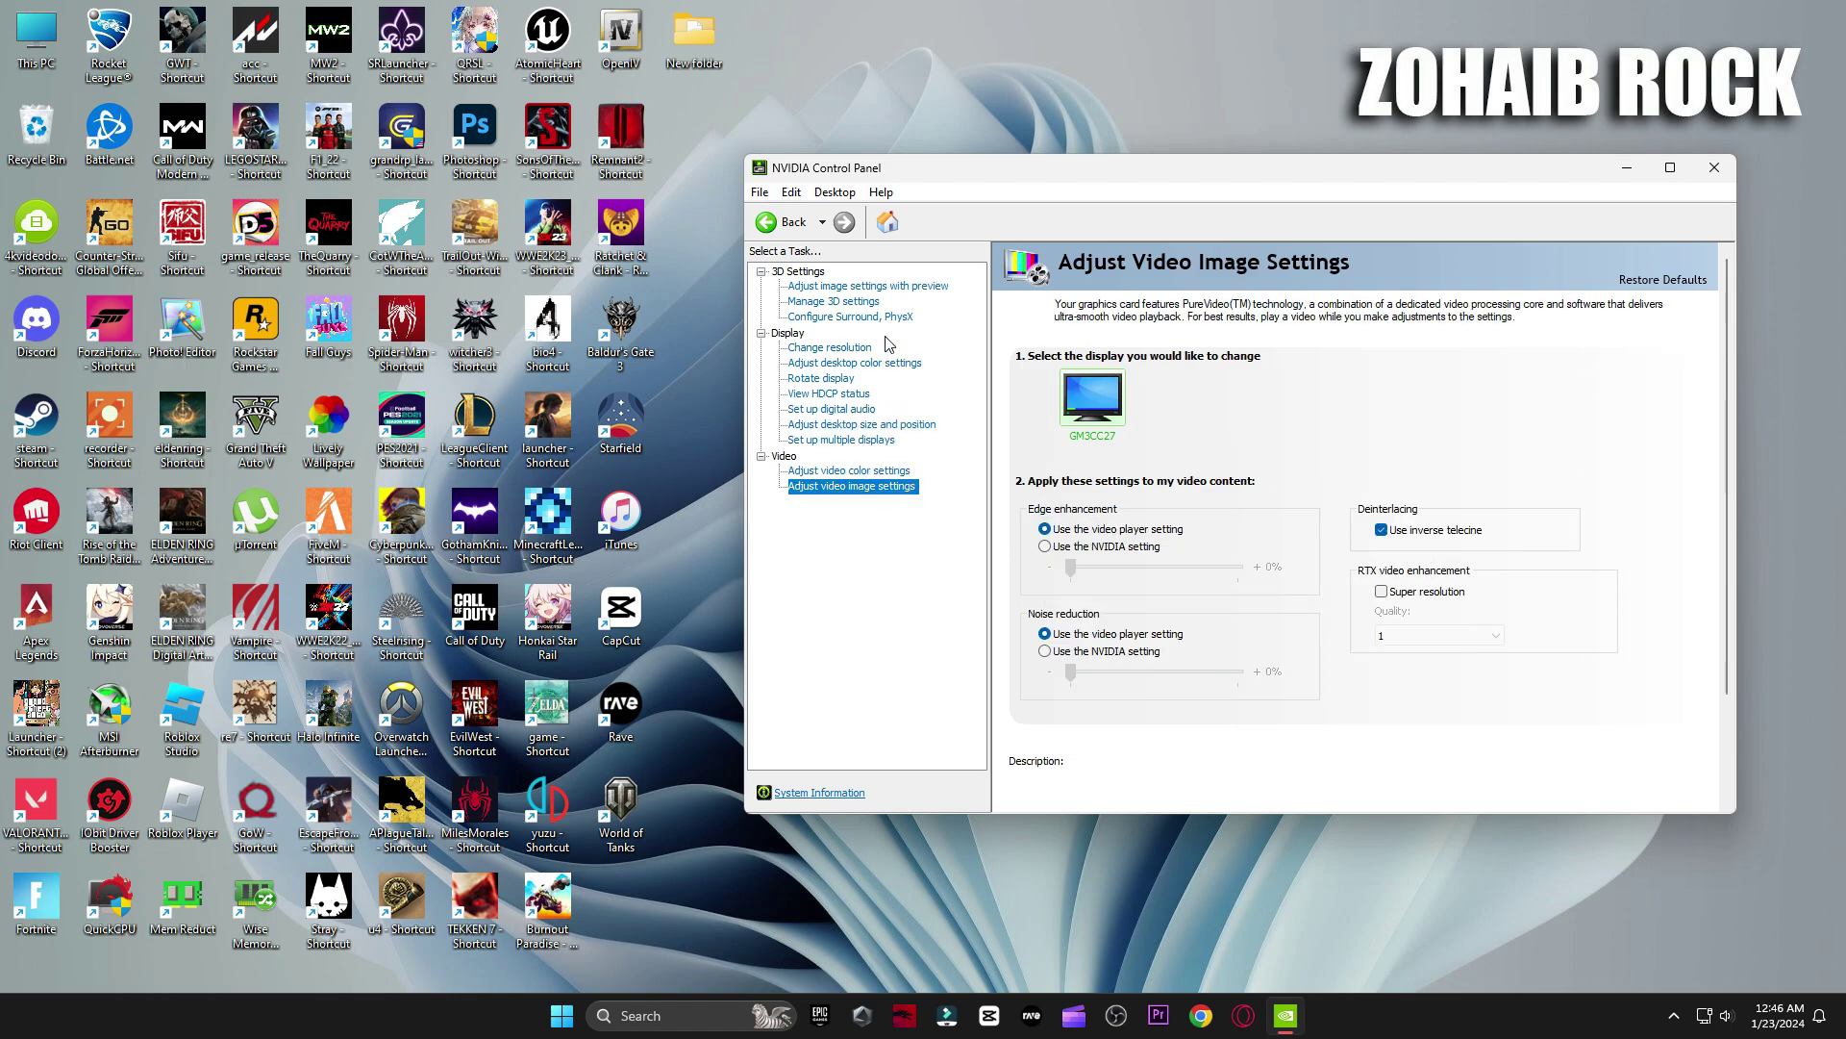
left_click(877, 287)
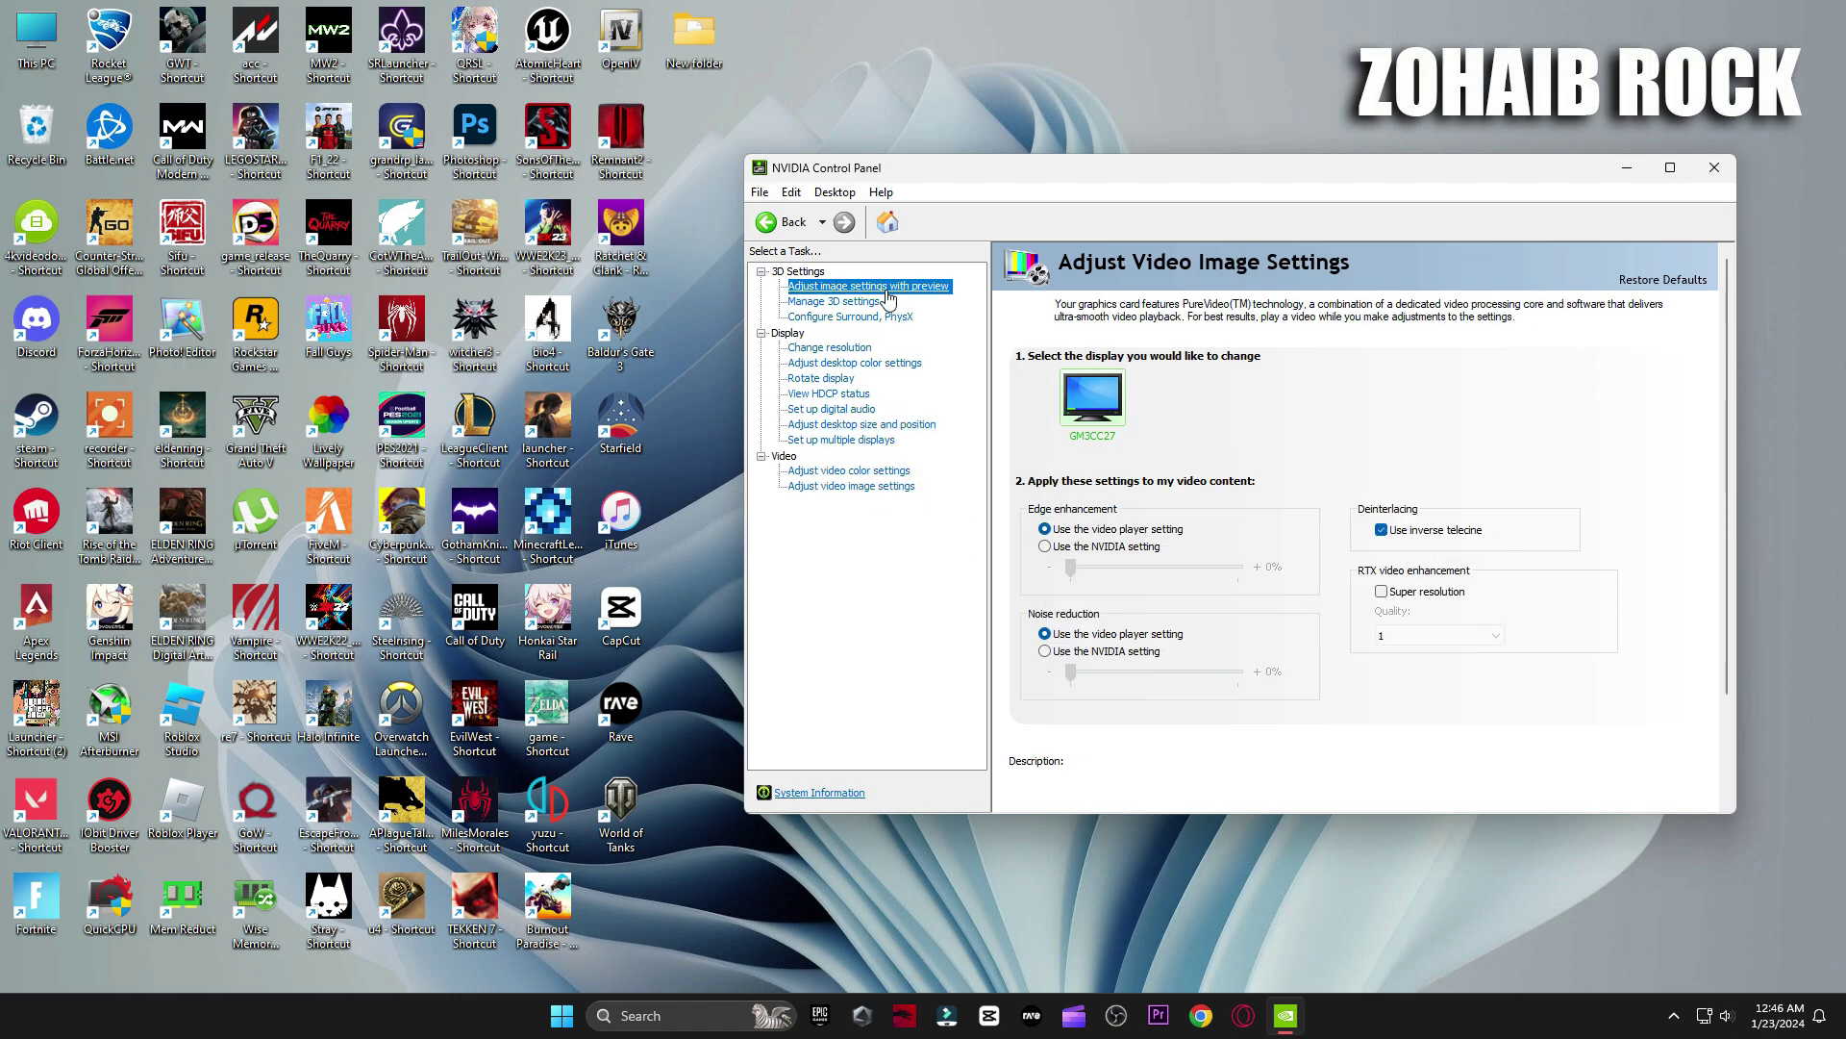
Close the NVIDIA Control Panel and open the Windows power options for restarting the PC.
left_click(1713, 169)
key("super")
left_click(1161, 949)
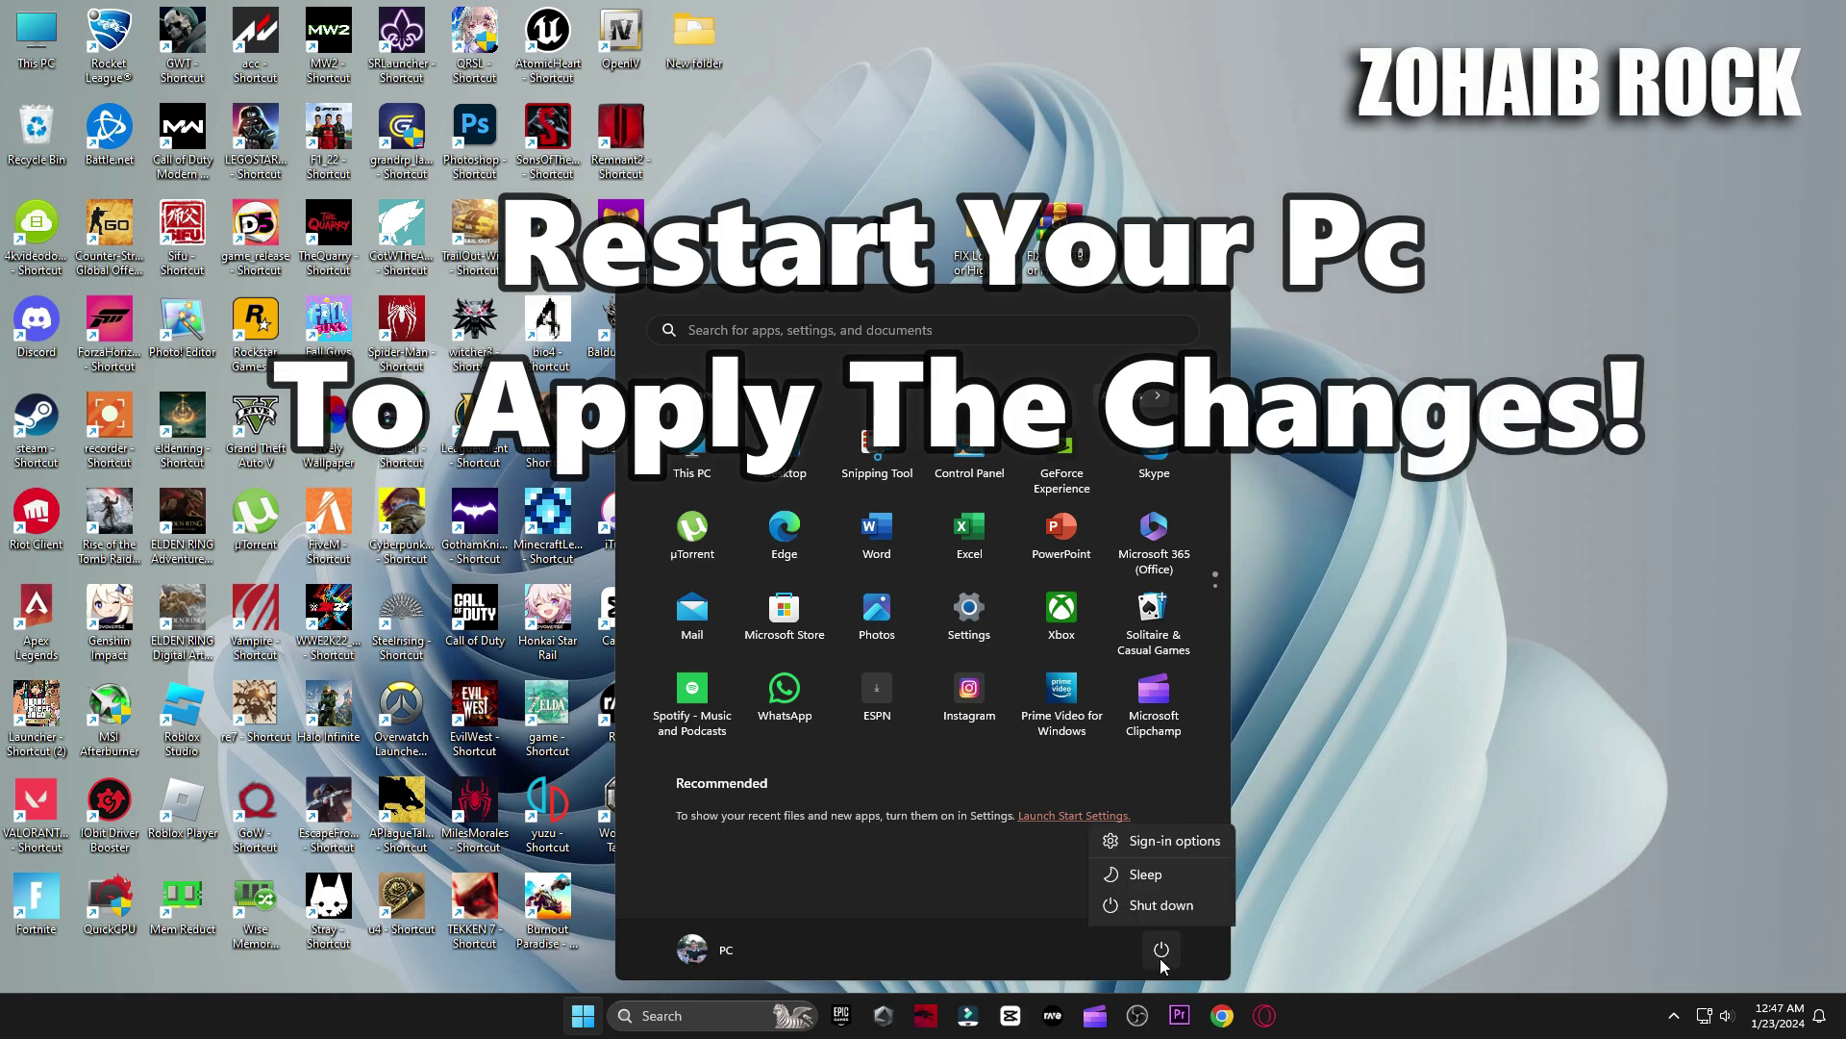